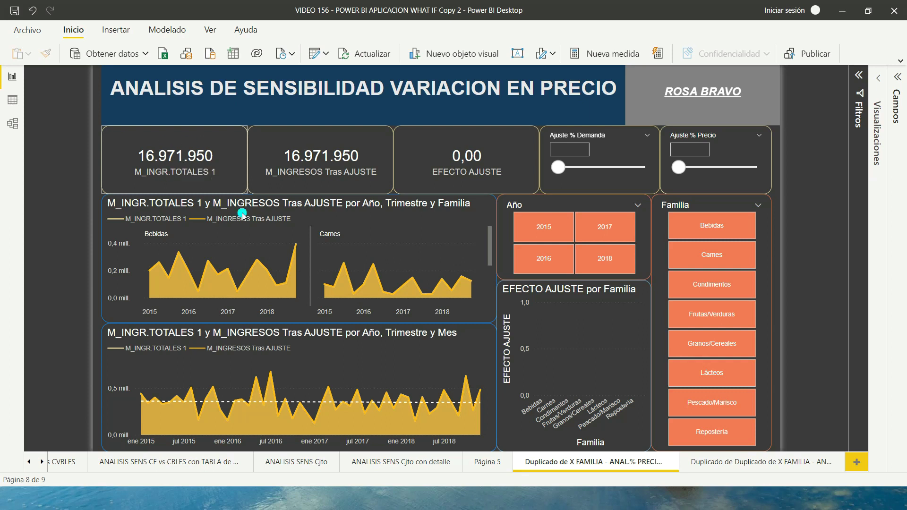
Open the last page, 'Duplicado de Duplicado de X FAMILIA…', which has empty cards and charts.
click(714, 464)
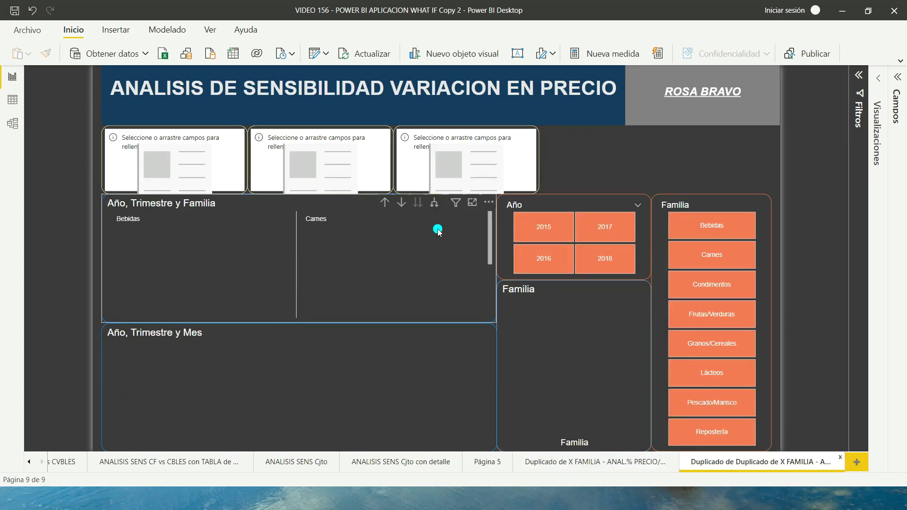
mouse_move(761, 461)
mouse_move(574, 354)
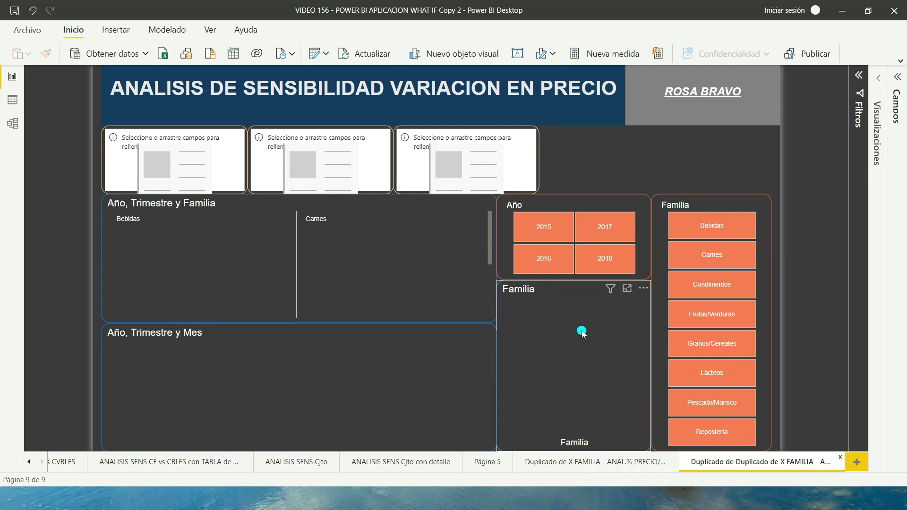
click(12, 103)
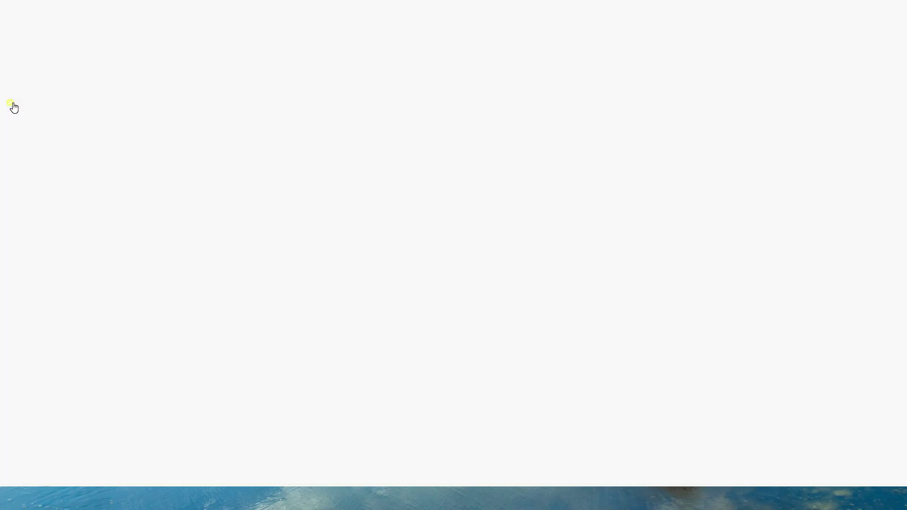
click(839, 247)
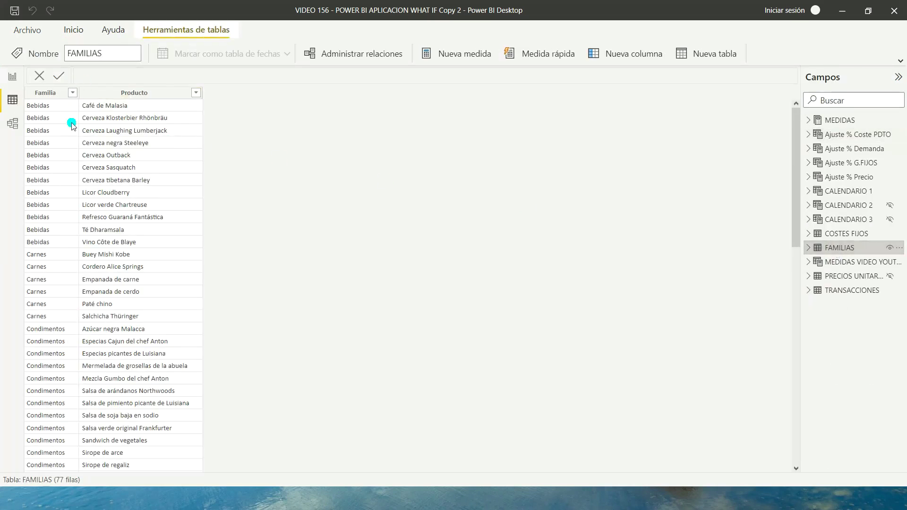
mouse_move(840, 247)
click(75, 93)
click(73, 93)
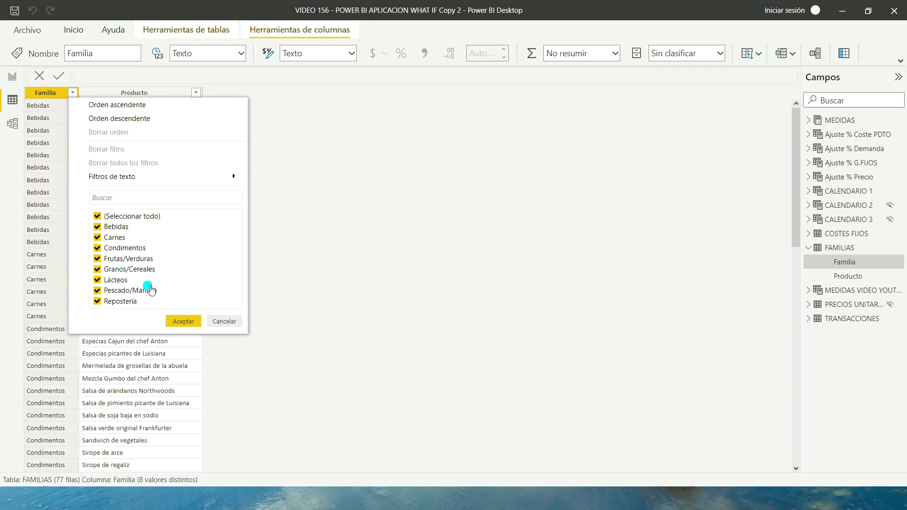
click(189, 328)
click(812, 251)
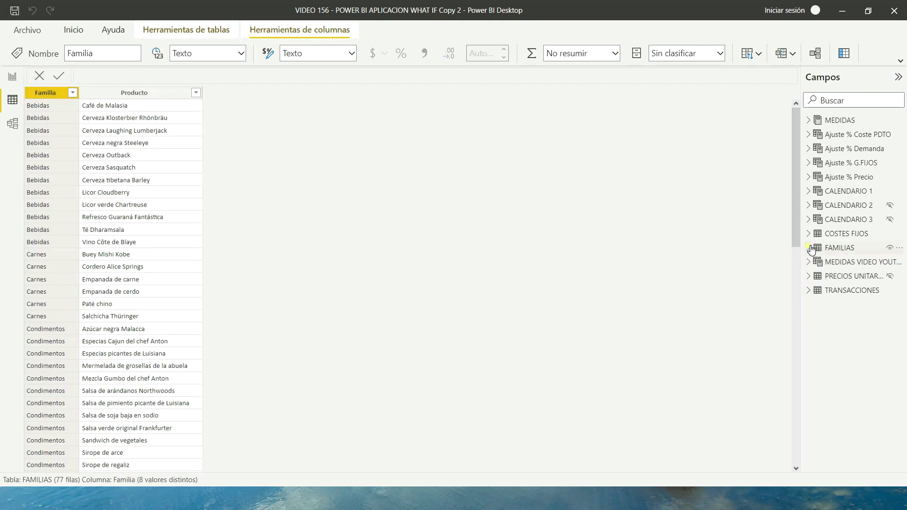
click(828, 290)
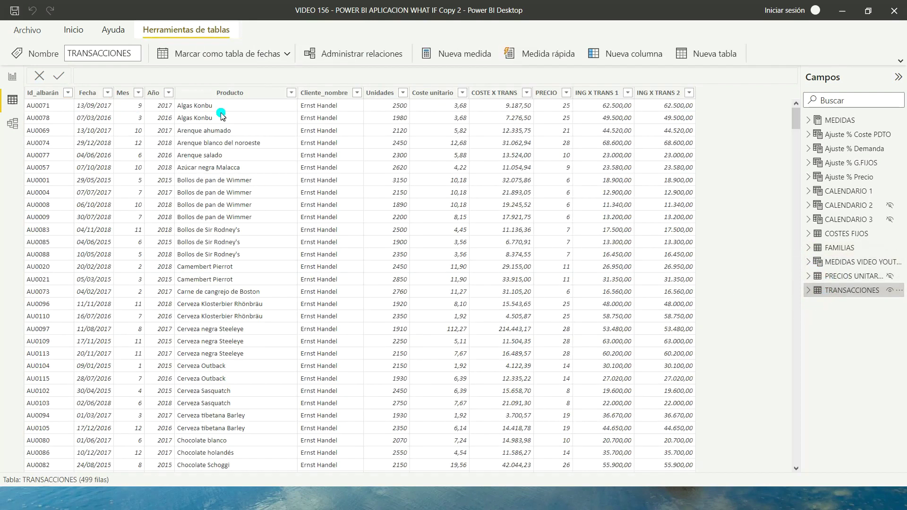
click(31, 108)
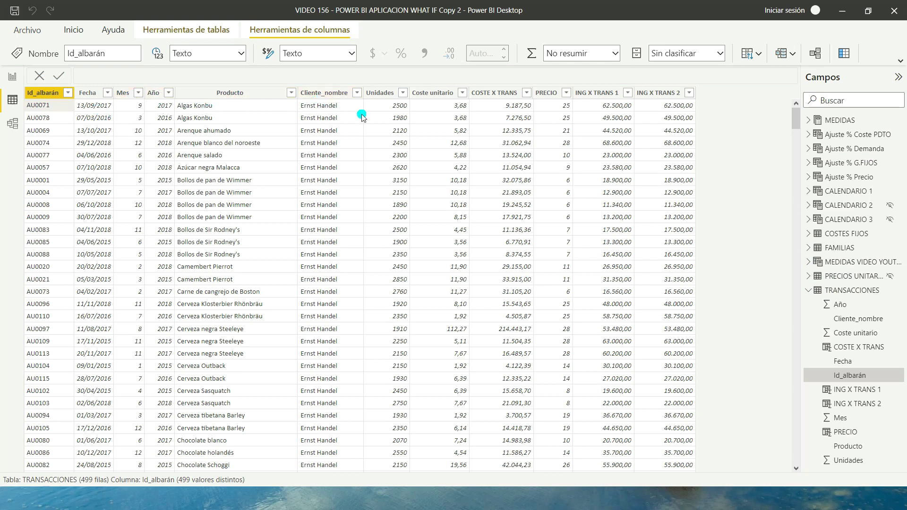
click(387, 99)
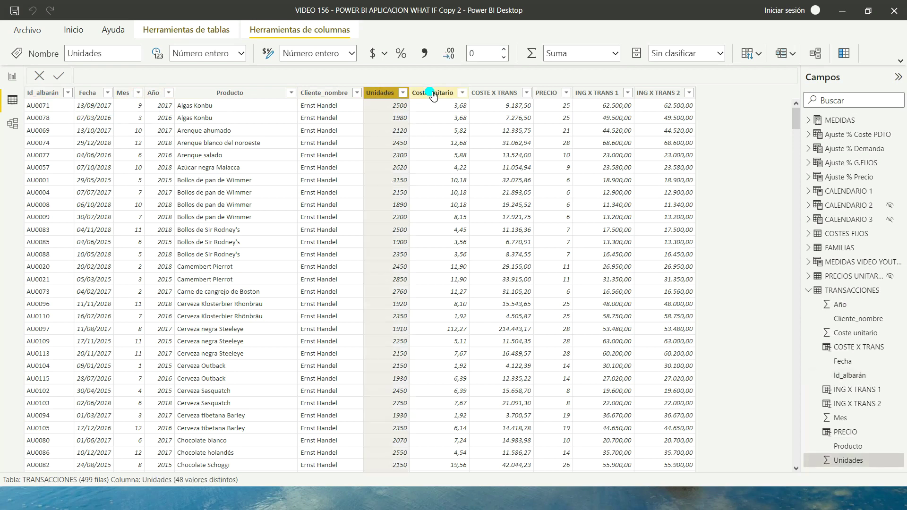
click(433, 96)
click(495, 96)
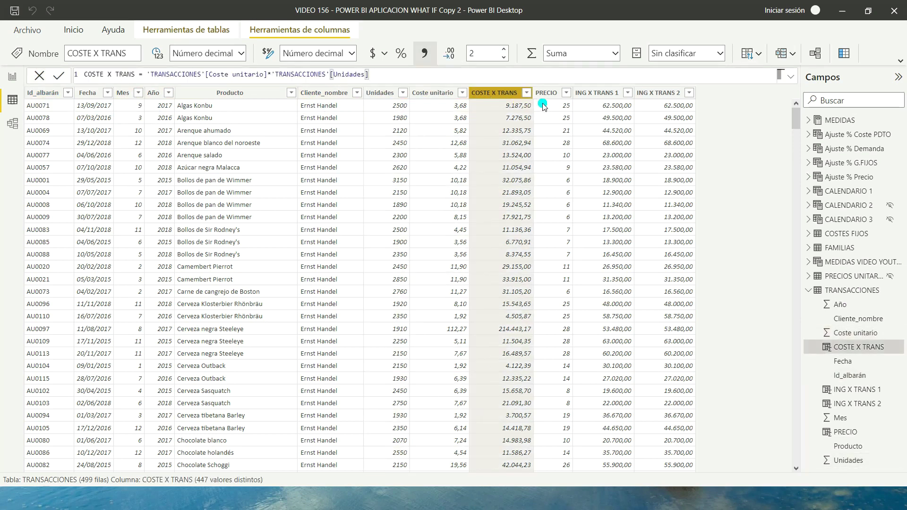
click(551, 94)
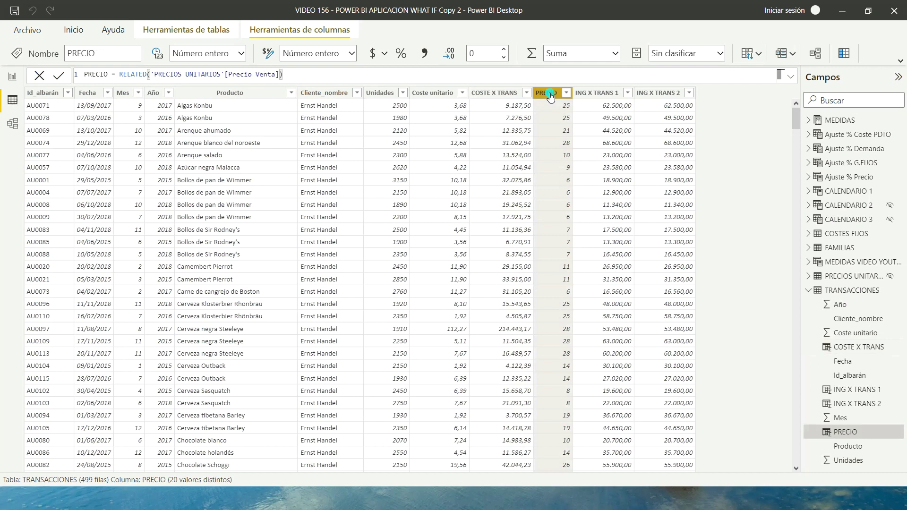
click(607, 97)
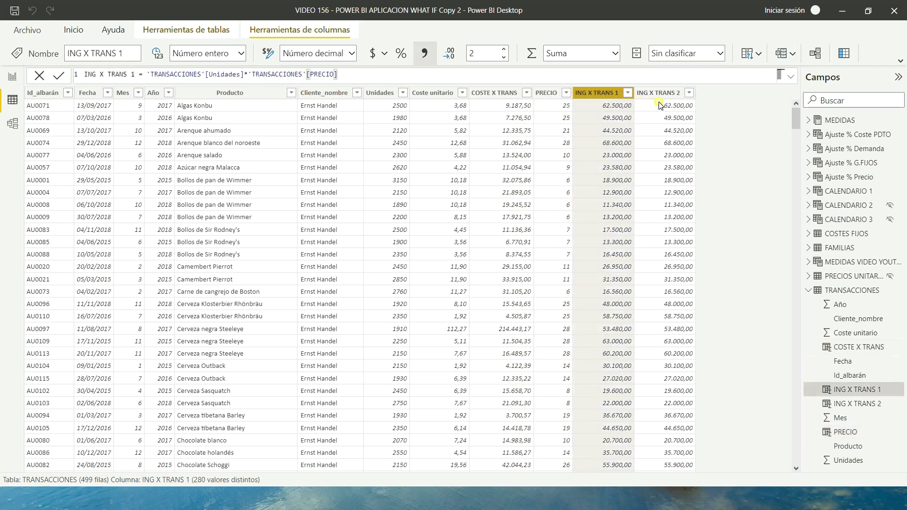
click(668, 93)
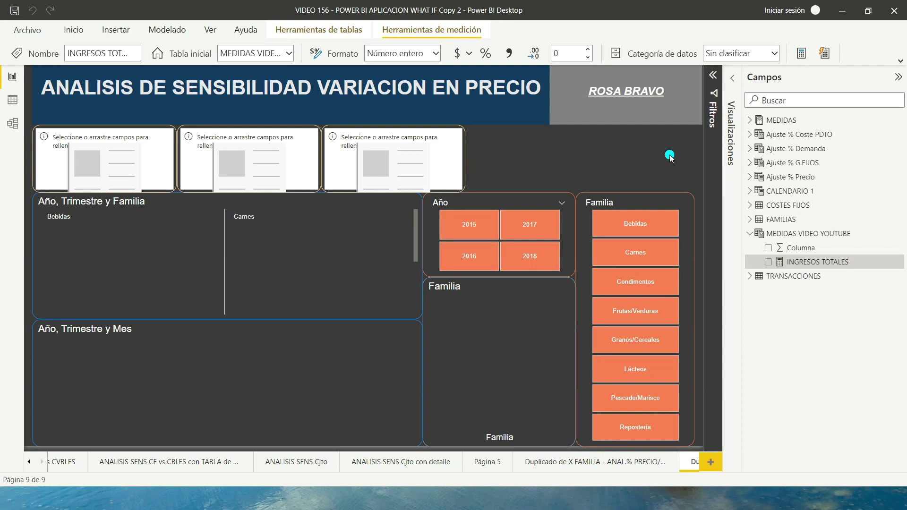
Start a new what-if parameter named PARAMETRO VAR % PRECIO with the decimal number type.
click(507, 158)
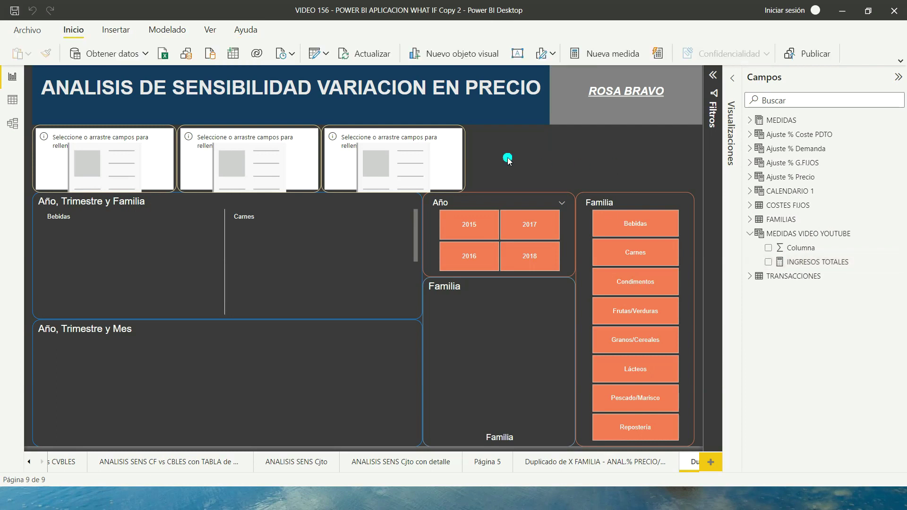
click(166, 26)
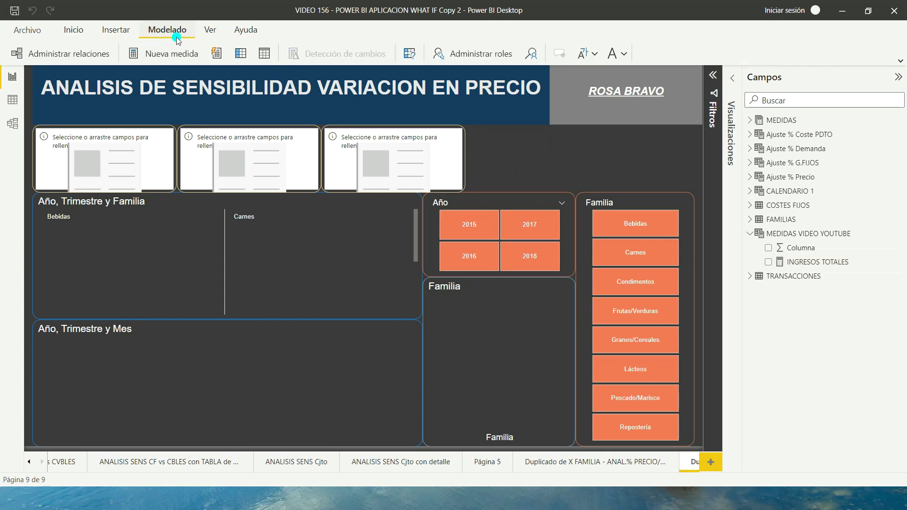
click(409, 53)
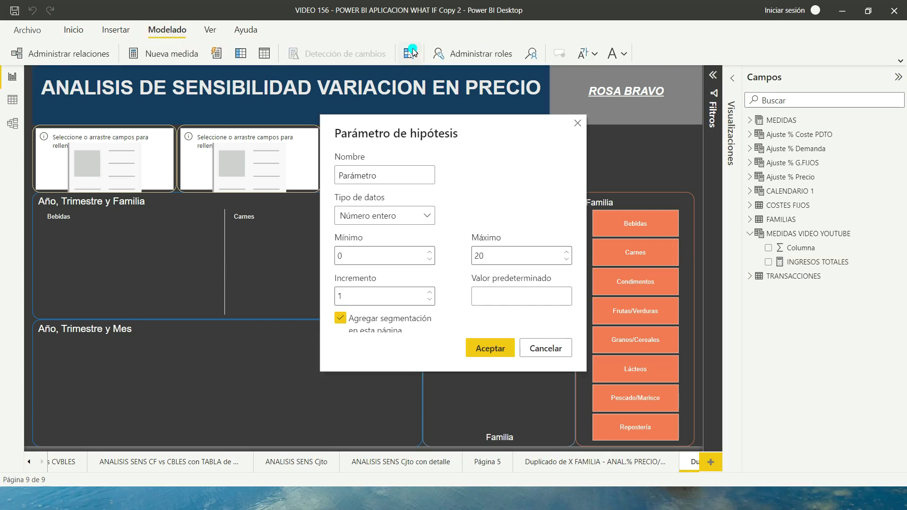
double_click(395, 175)
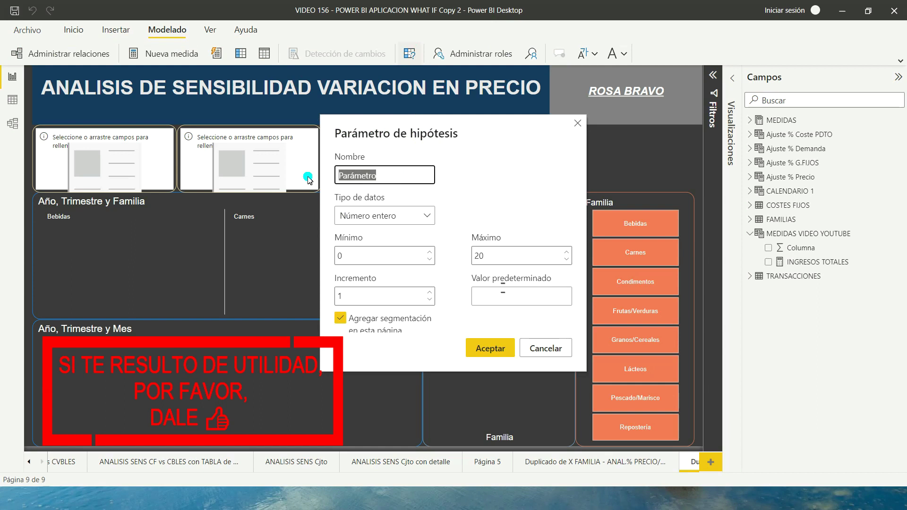
text(PARAMETRO VA)
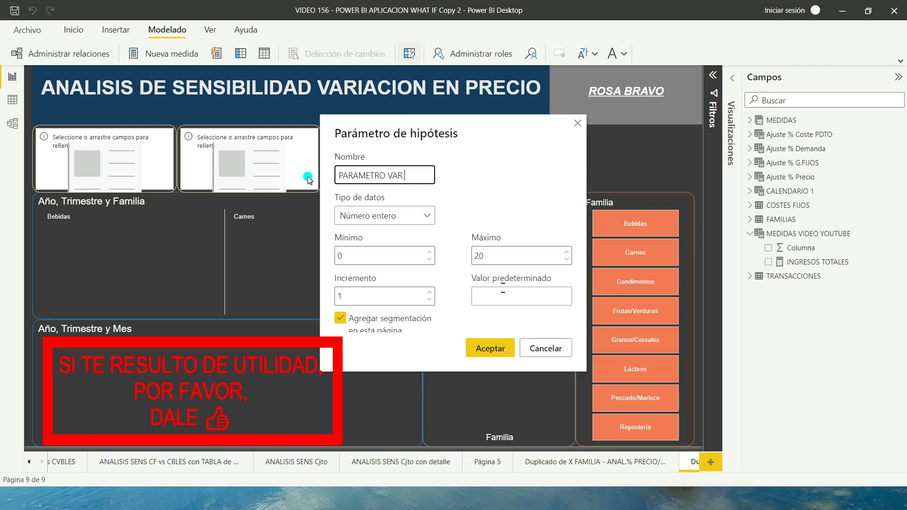
text(RECIO)
click(369, 216)
click(372, 255)
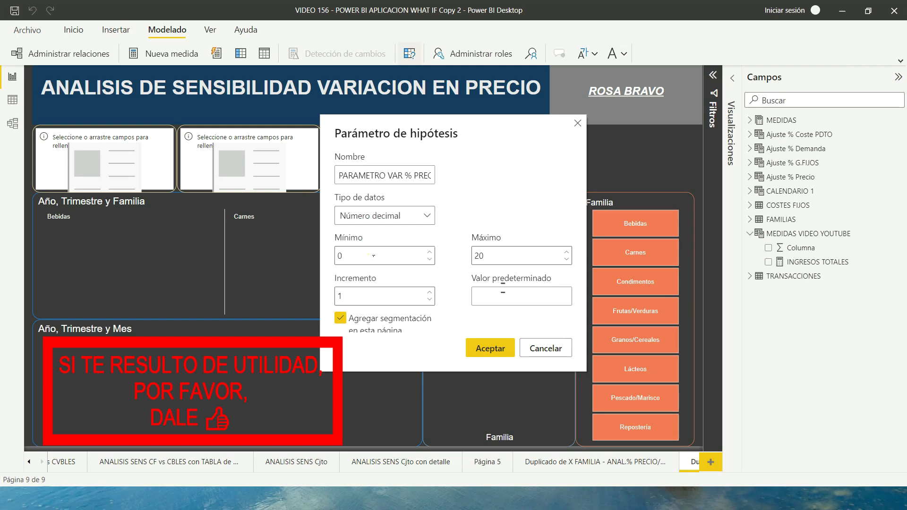
Give it a range of -1 to 1, increment 0.01 and default 0, and create it with its slicer.
text(-1)
text(1)
click(358, 299)
text(0.01)
click(497, 293)
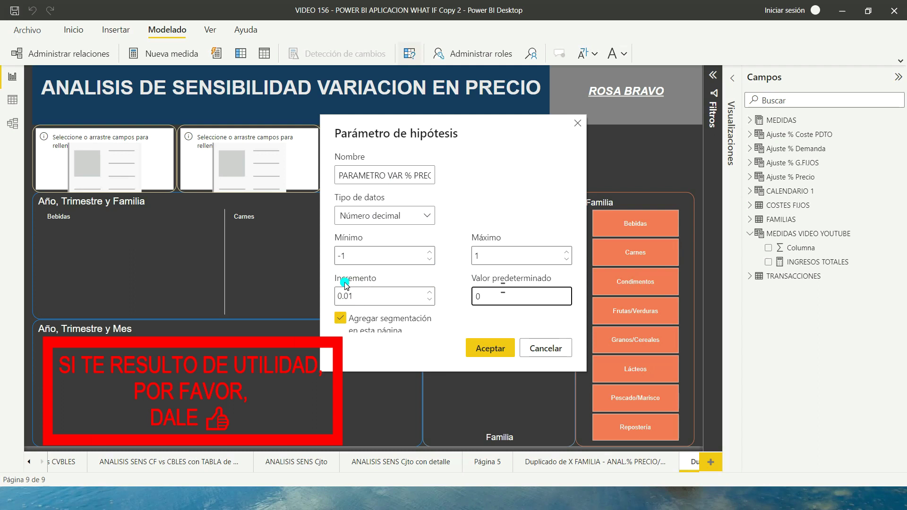
click(488, 348)
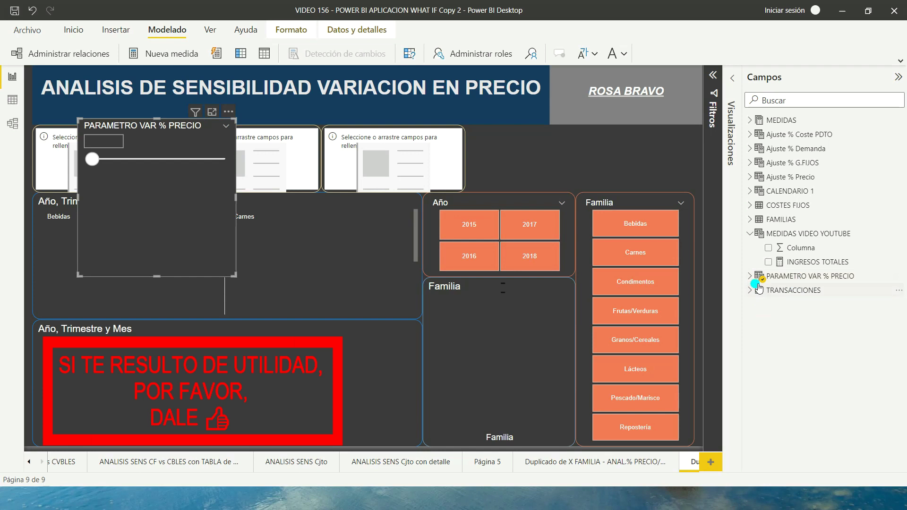
mouse_move(809, 276)
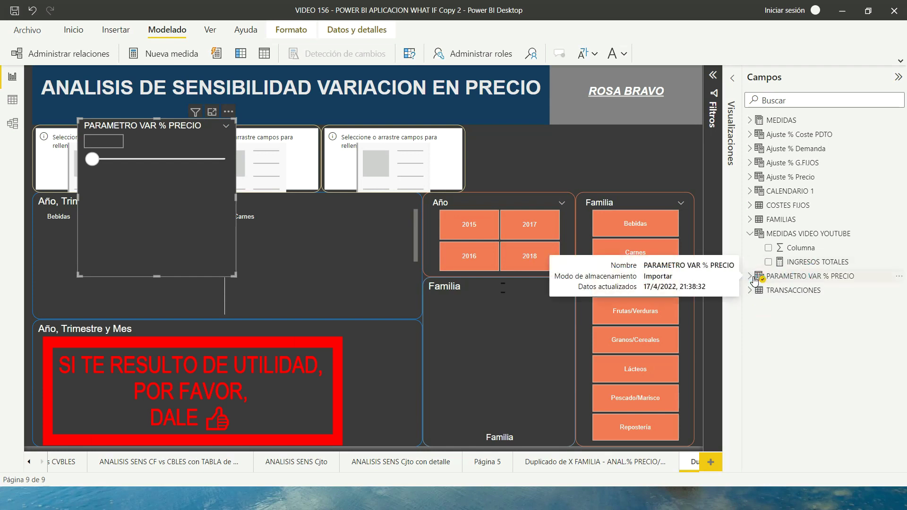
Move the price slicer to the top-right corner and shrink it so the Familia slicer shows fully.
click(750, 276)
drag(222, 111, 691, 125)
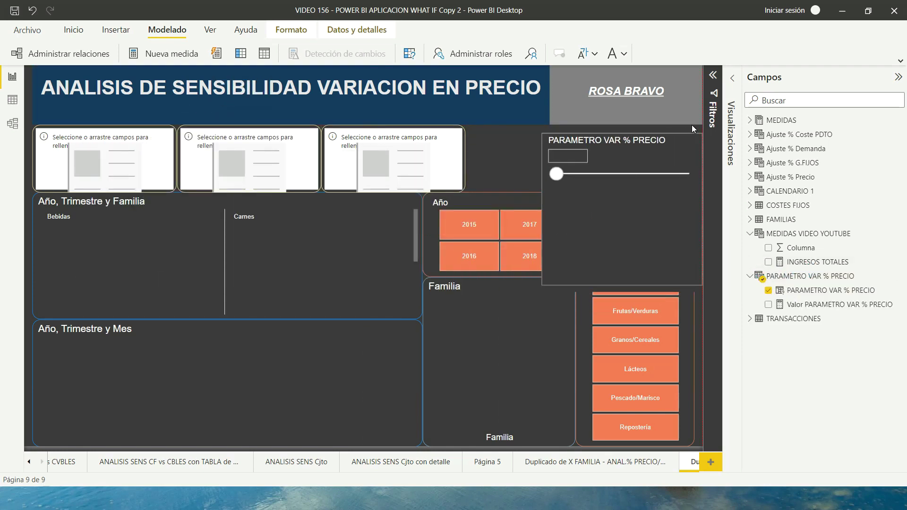
mouse_move(543, 204)
mouse_down()
mouse_move(594, 204)
mouse_move(576, 204)
mouse_up()
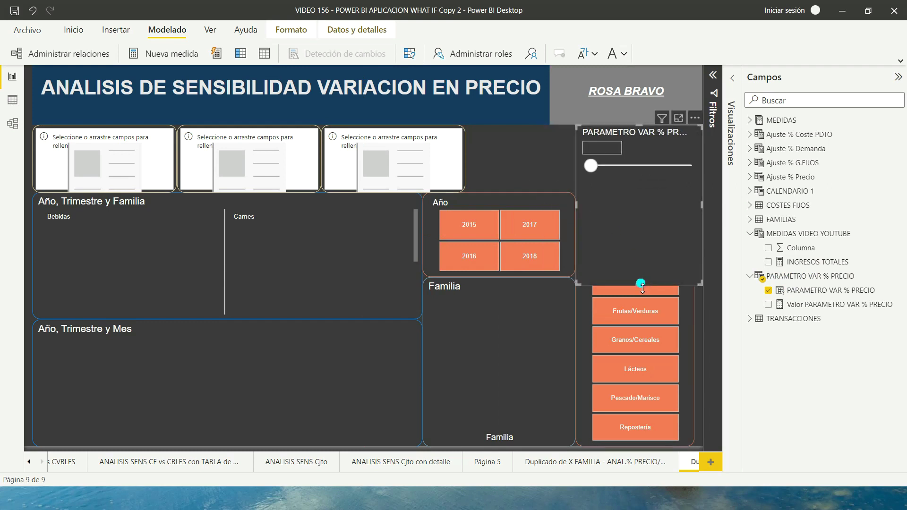
drag(641, 285, 636, 192)
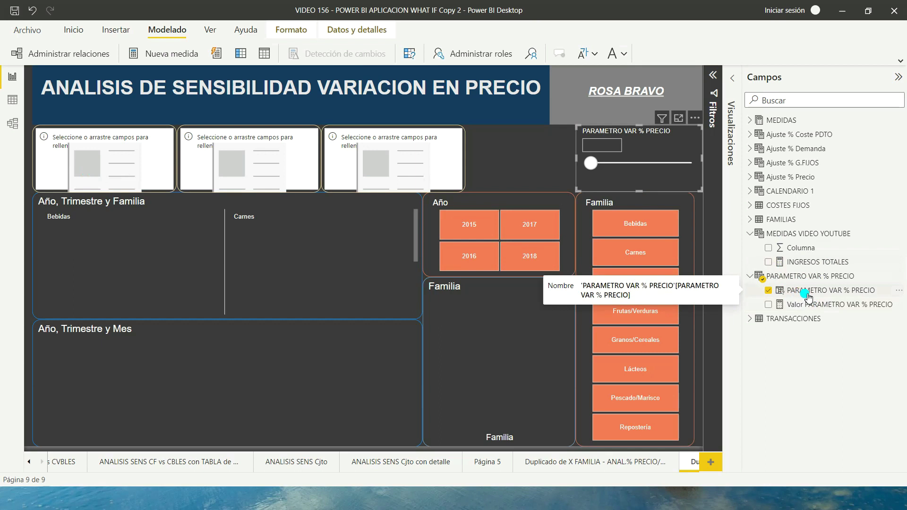
click(13, 100)
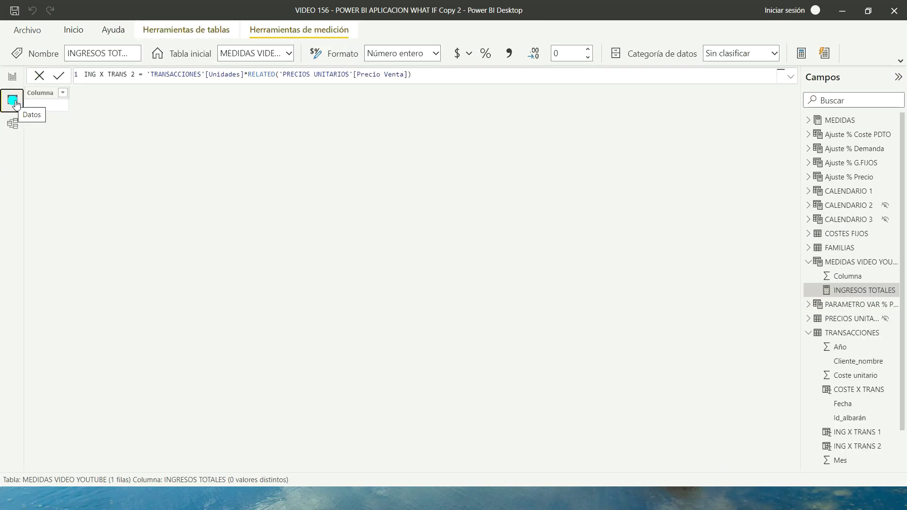
mouse_move(850, 304)
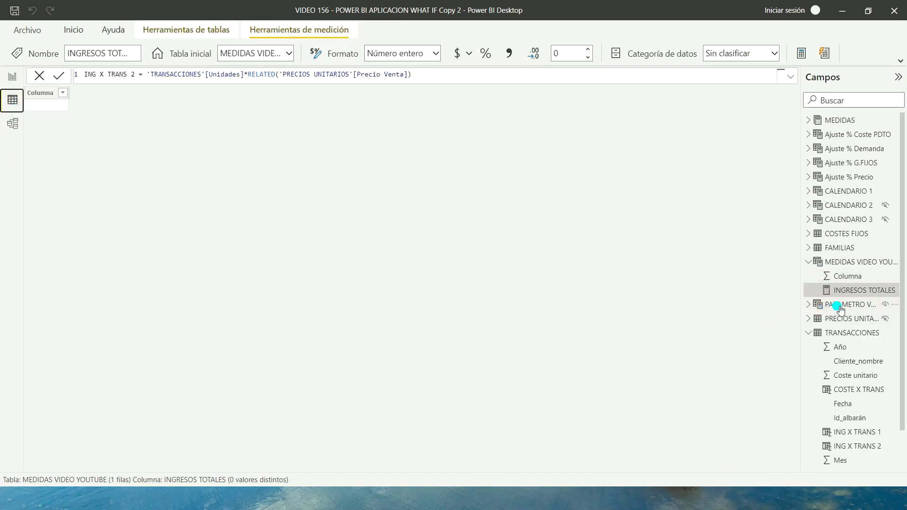
Review the Valor PARAMETRO VAR % PRECIO measure, then set the price slicer to 0,15.
click(839, 307)
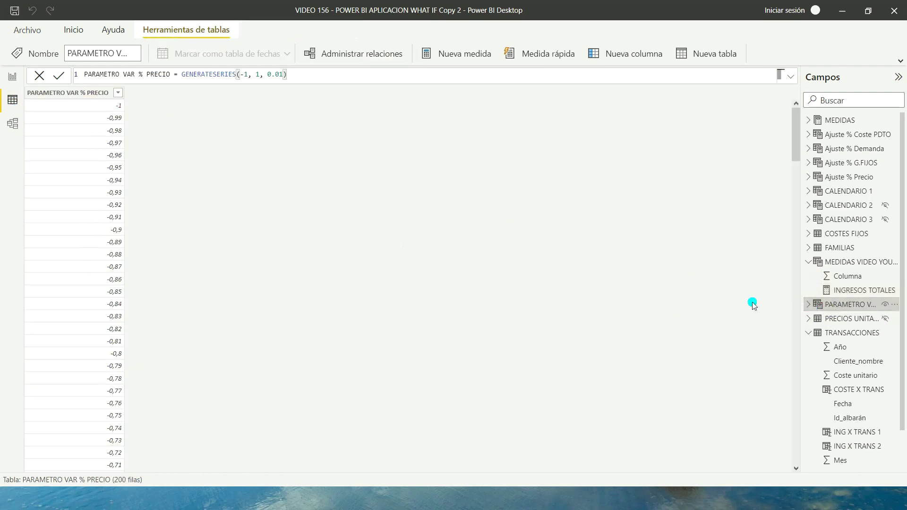
click(13, 77)
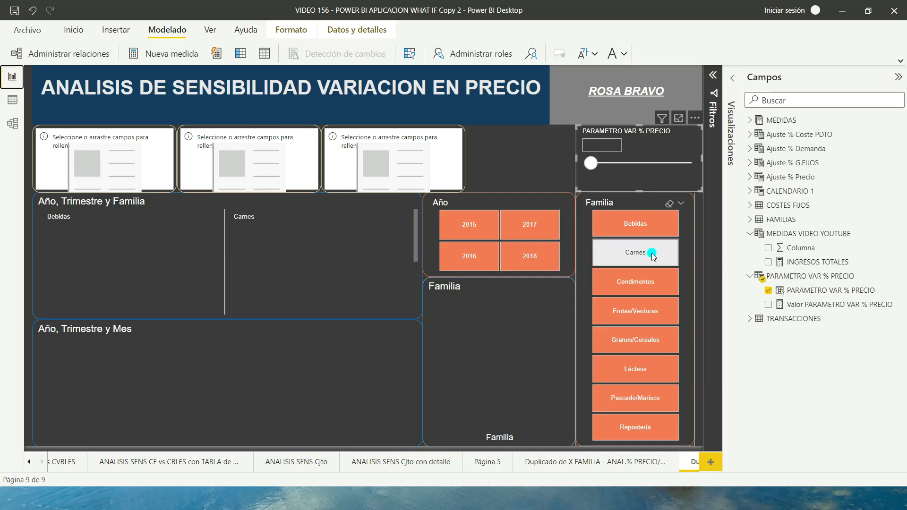
click(812, 306)
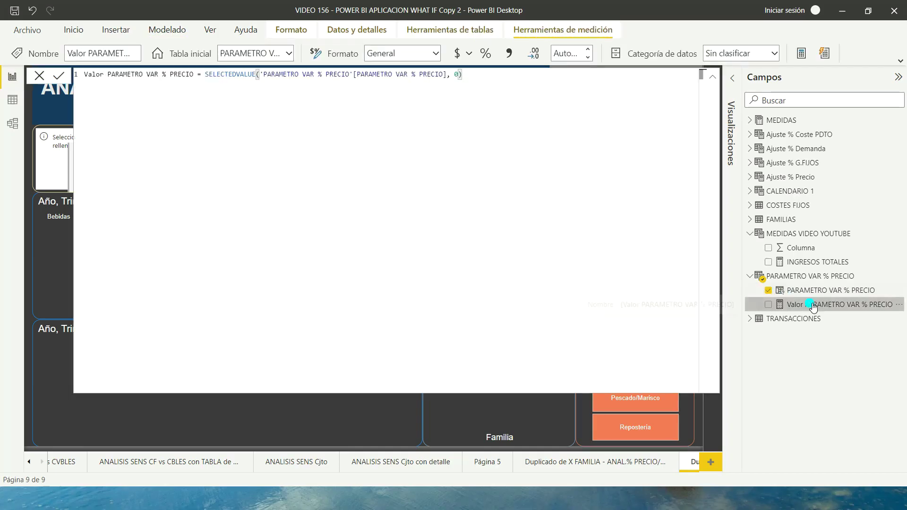
click(142, 88)
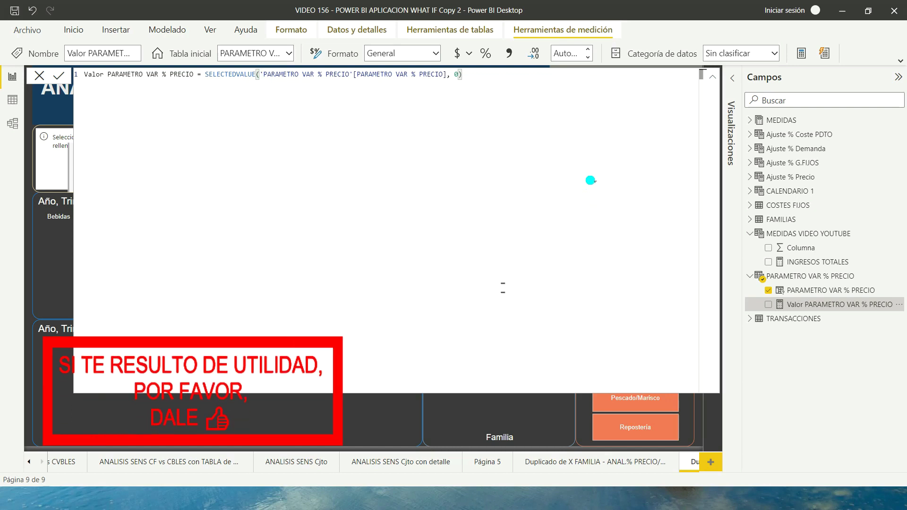
click(58, 75)
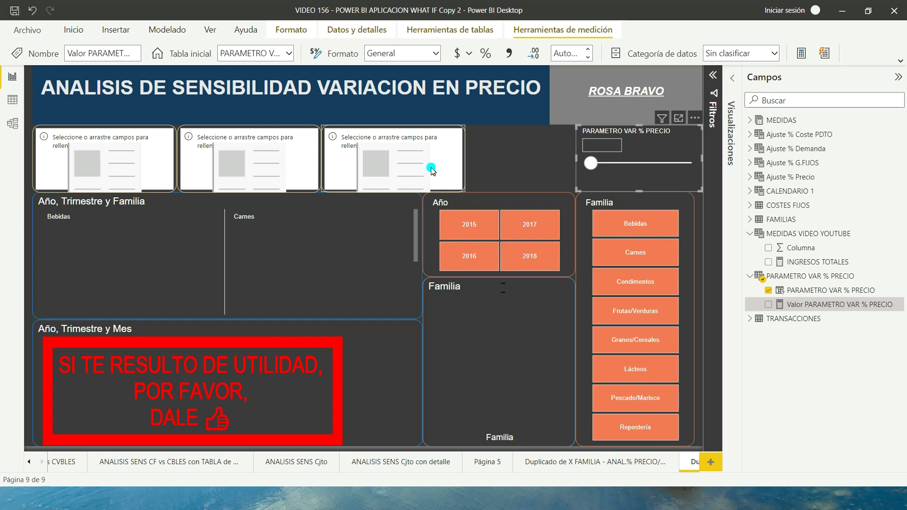
mouse_move(590, 163)
mouse_down()
mouse_move(673, 162)
mouse_move(629, 163)
mouse_move(651, 161)
mouse_up()
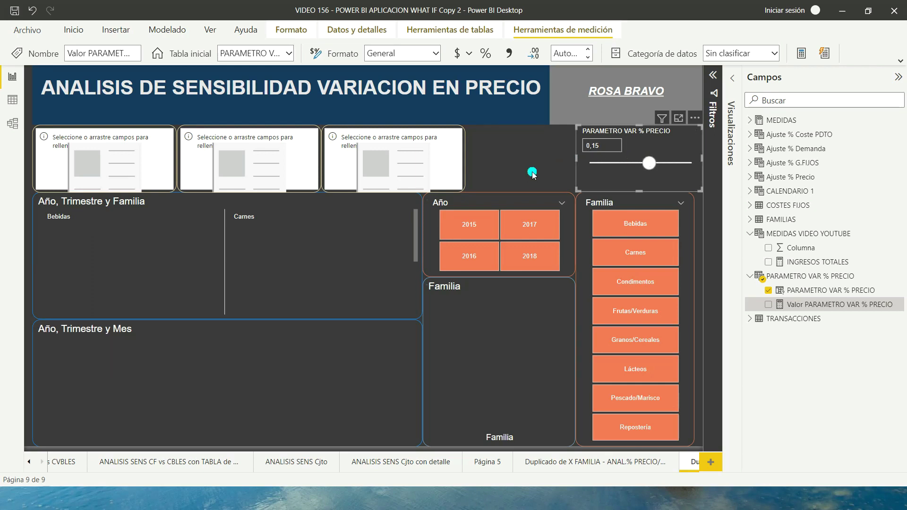
click(512, 156)
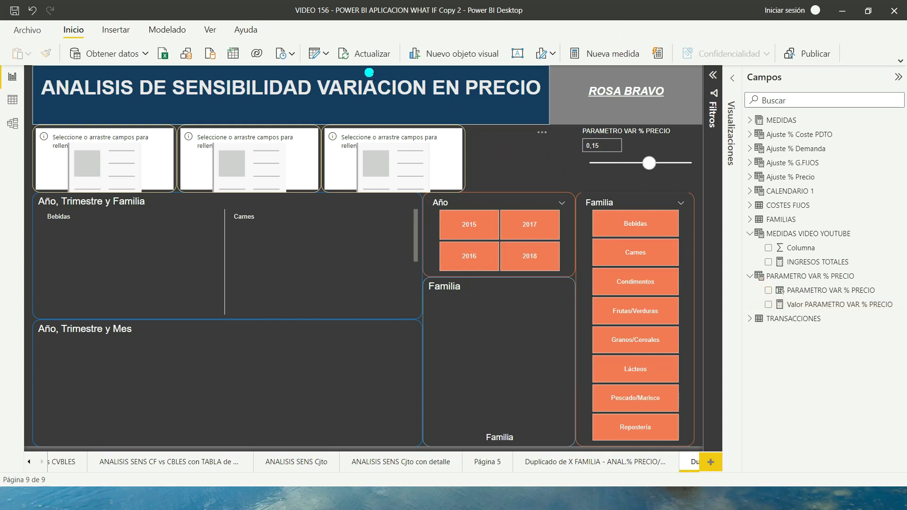
Start a new what-if parameter named PARAMETRO VAR % DEMANDA.
click(169, 31)
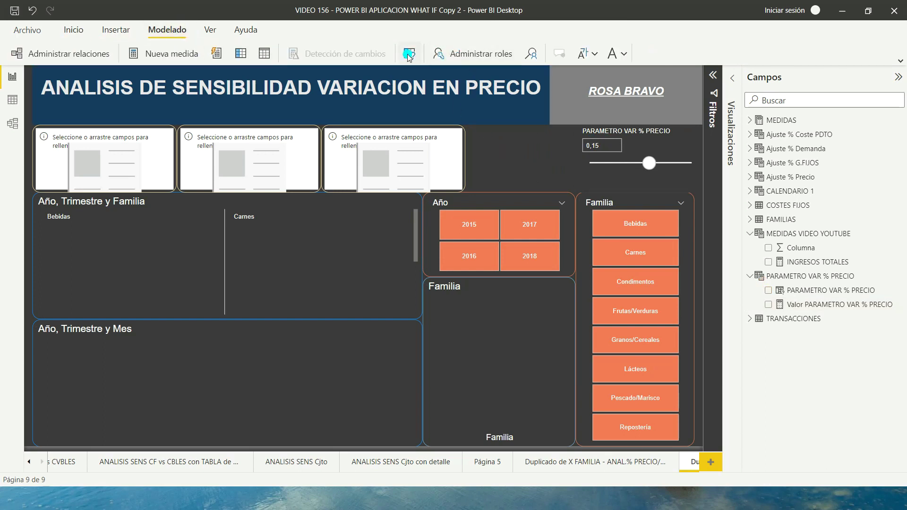
click(409, 54)
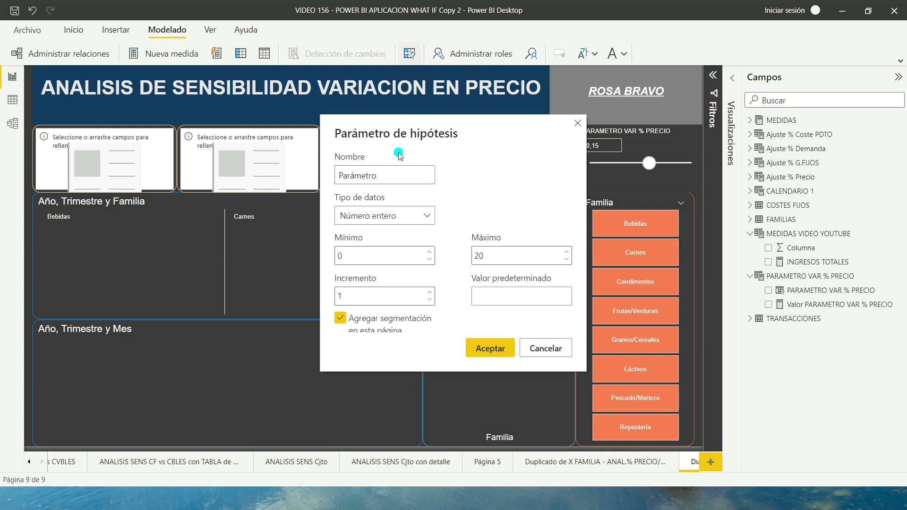
drag(422, 122, 343, 133)
click(313, 186)
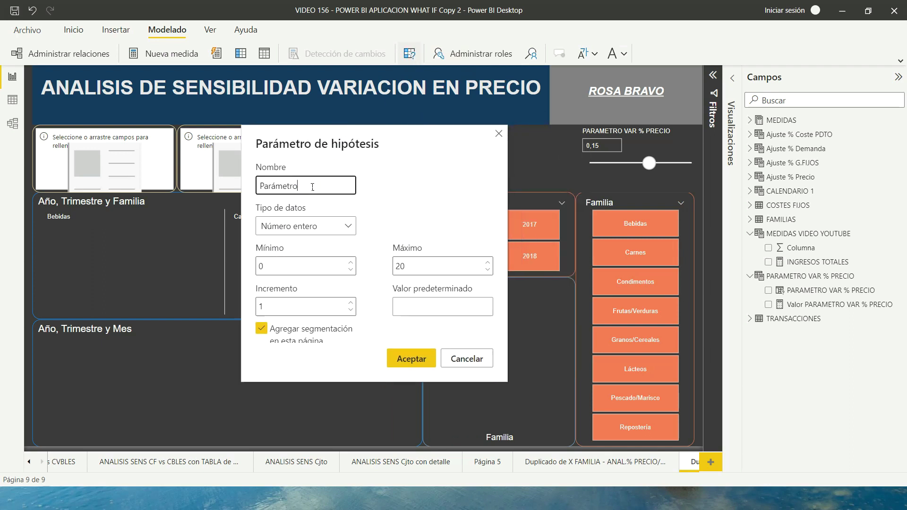
key(BackSpace)
key(BackSpace)
key(BackSpace)
text(para)
key(BackSpace)
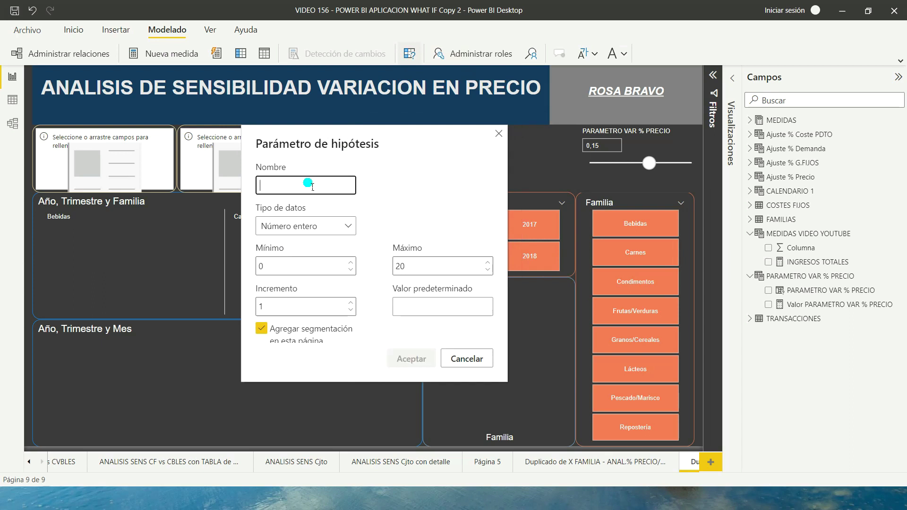
text(PARAMETRO VA)
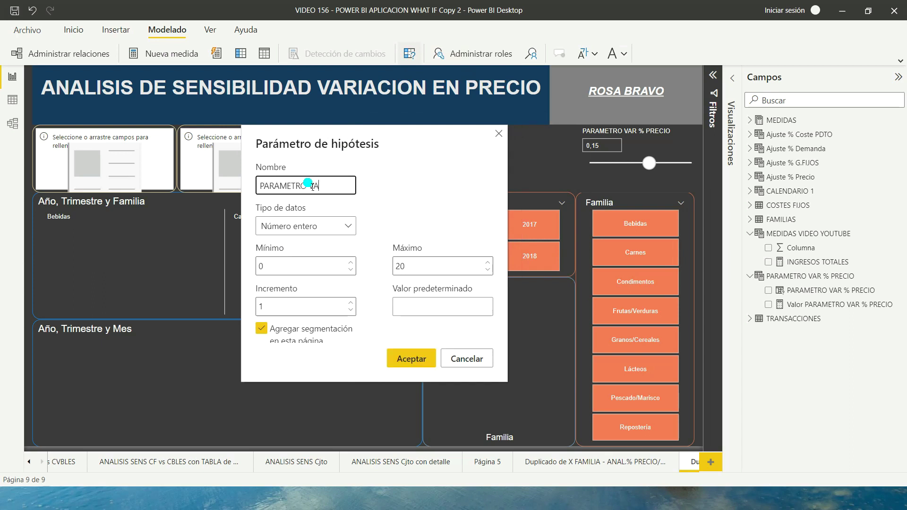
text( DEMANDA)
Make it a decimal number from -1 to 1 in 0.01 steps with default 0, creating its slicer.
click(314, 231)
click(313, 229)
click(310, 264)
key(BackSpace)
text(-1)
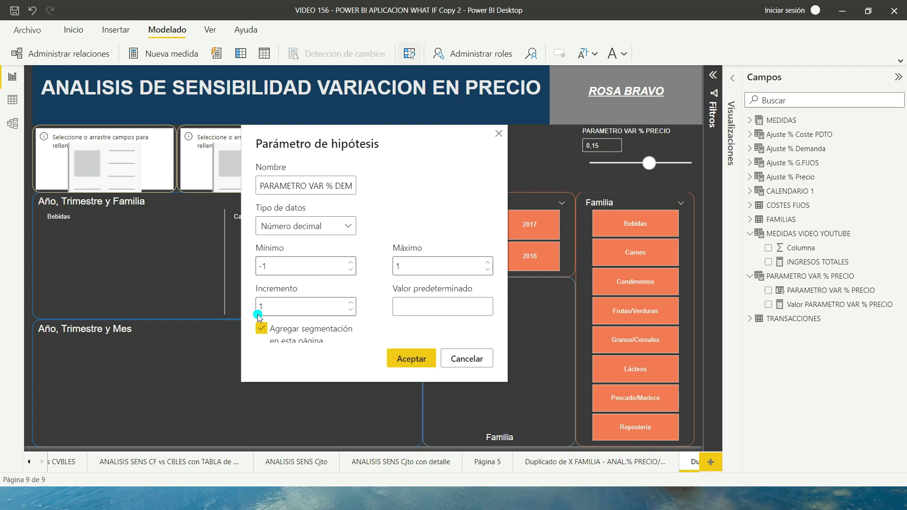
key(BackSpace)
text(0.01)
click(435, 298)
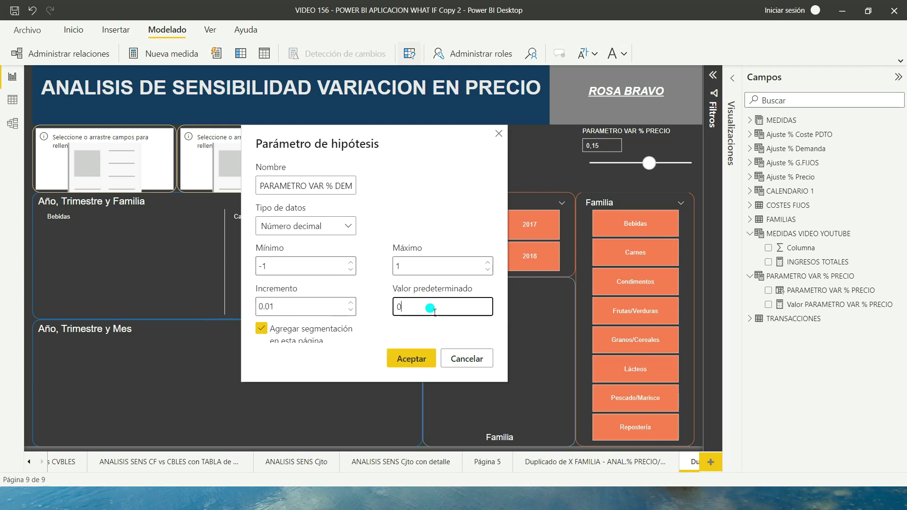
click(407, 360)
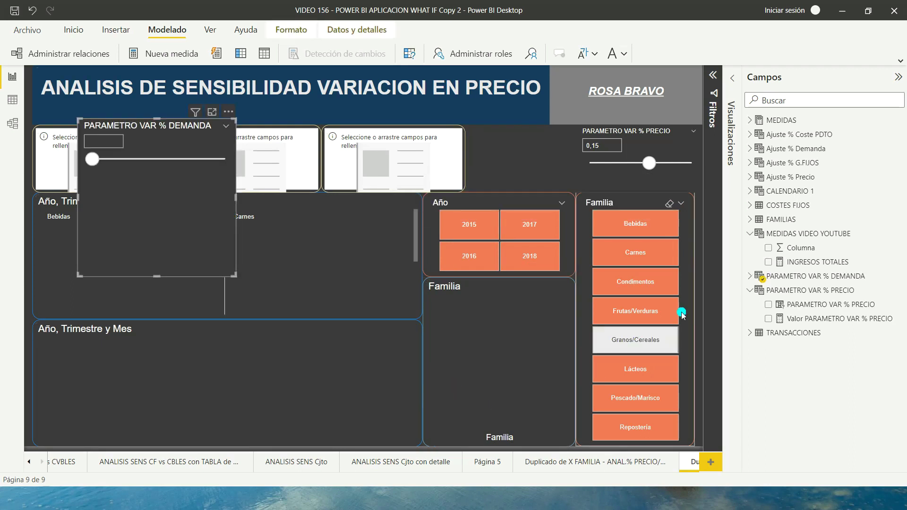
Put the demand slicer beside the price slicer, shrink it to the top row, and set it to 0,01.
click(749, 275)
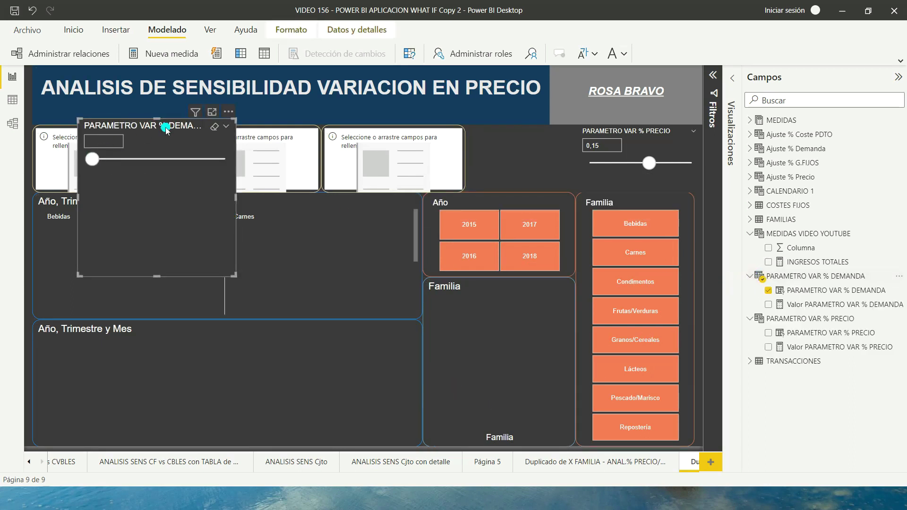
drag(228, 115, 570, 126)
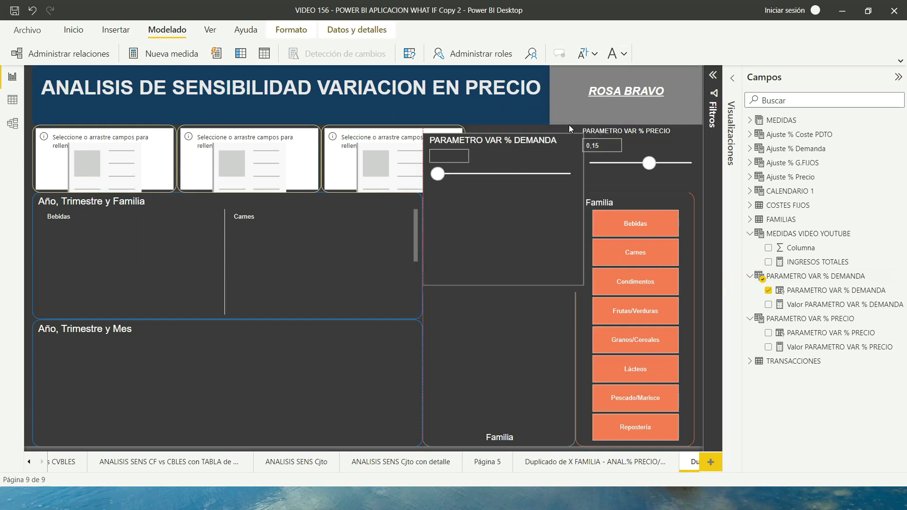
drag(415, 204, 464, 196)
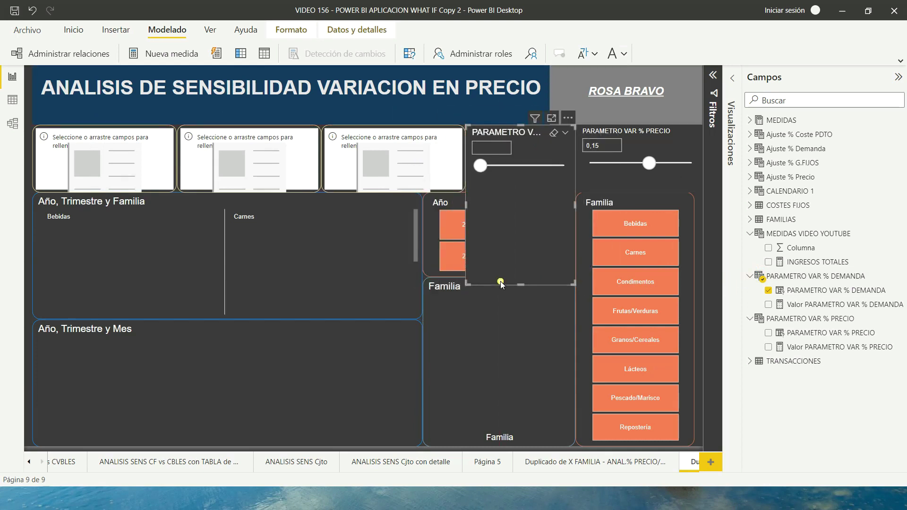
drag(522, 283, 508, 190)
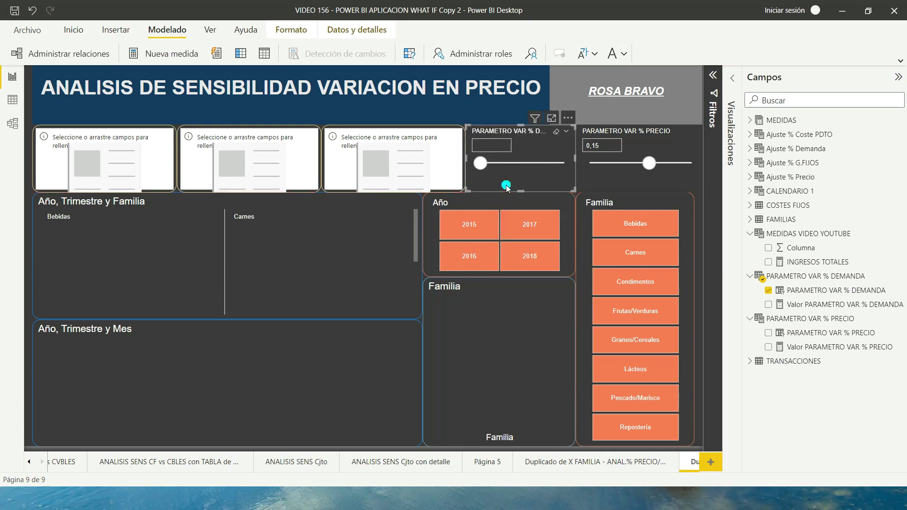
mouse_move(479, 163)
mouse_down()
mouse_move(537, 167)
mouse_move(506, 168)
mouse_move(537, 168)
mouse_move(512, 169)
mouse_move(522, 170)
mouse_up()
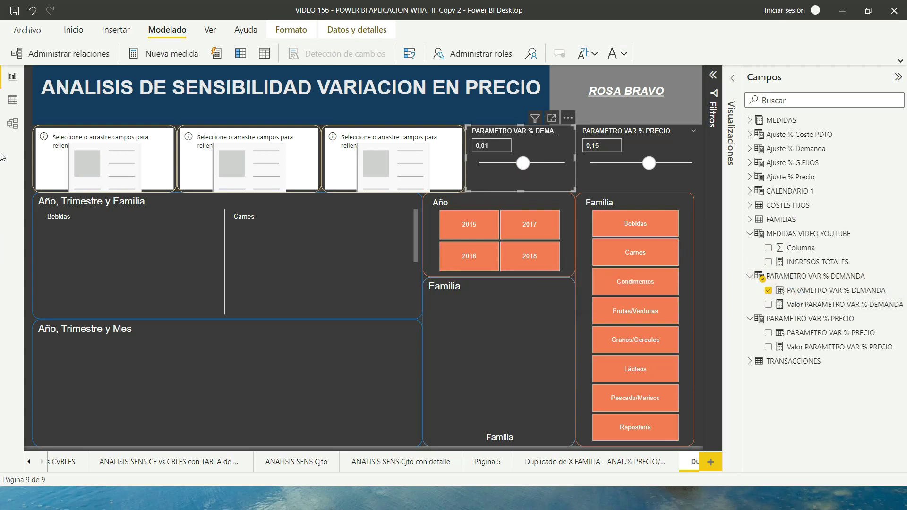
click(13, 100)
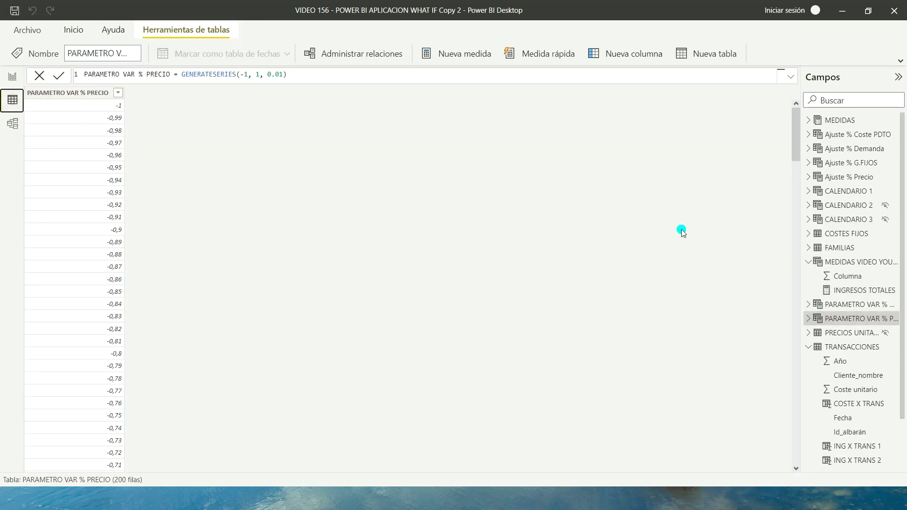
click(808, 304)
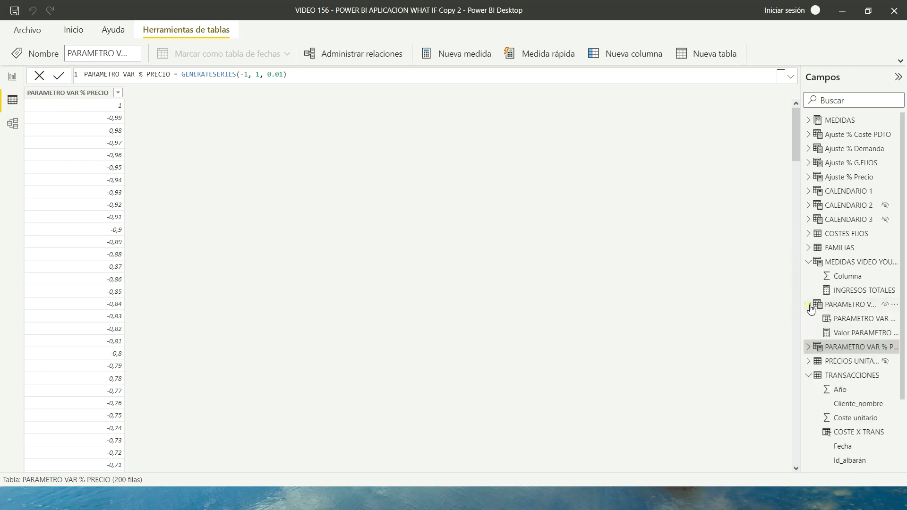
click(856, 319)
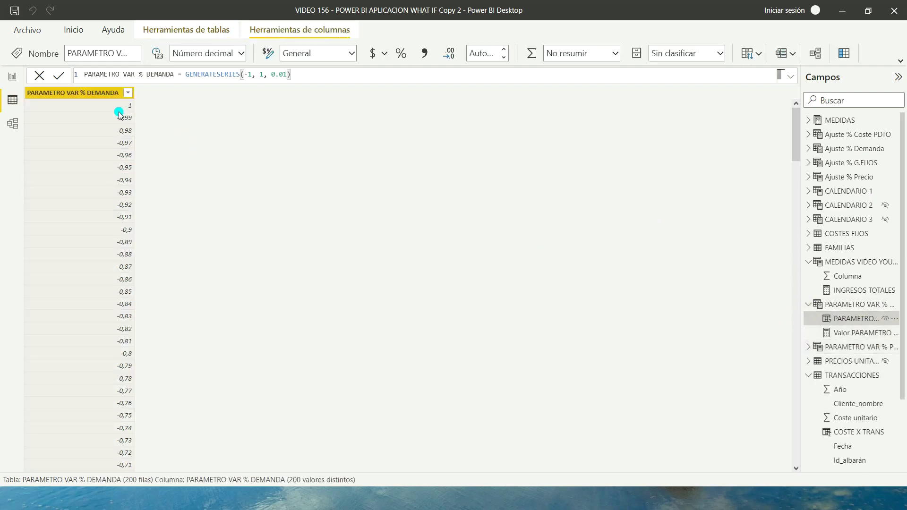
click(844, 333)
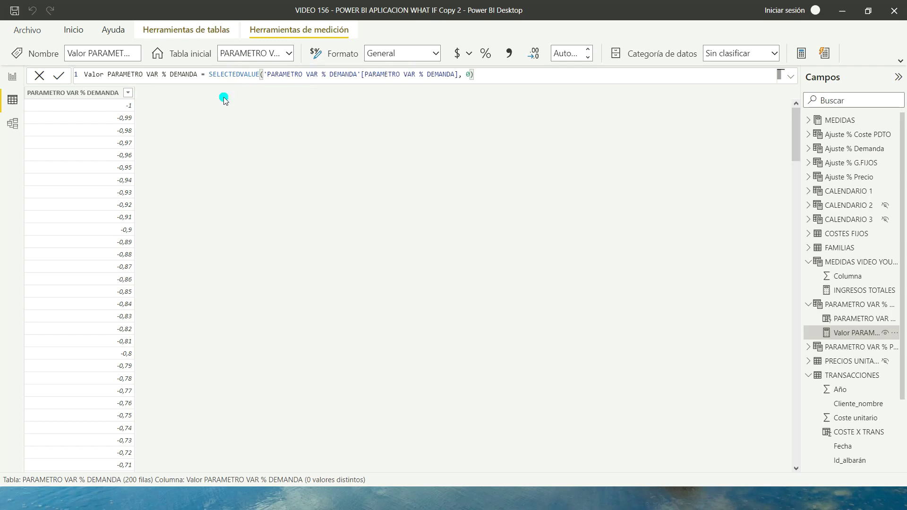
click(12, 77)
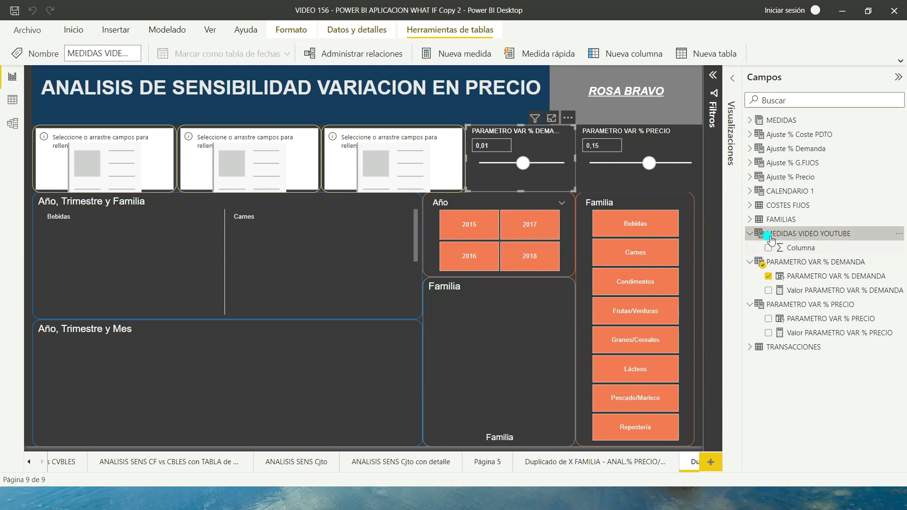
mouse_move(12, 99)
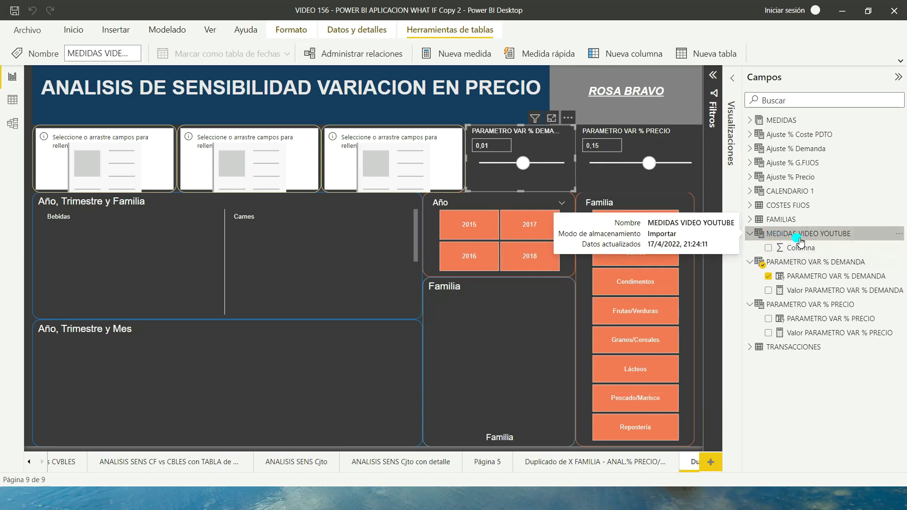
In data view, inspect the TRANSACCIONES Unidades and PRECIO columns, noting PRECIO's RELATED('PRECIOS UNITARIOS'[Precio Venta]) formula.
click(13, 100)
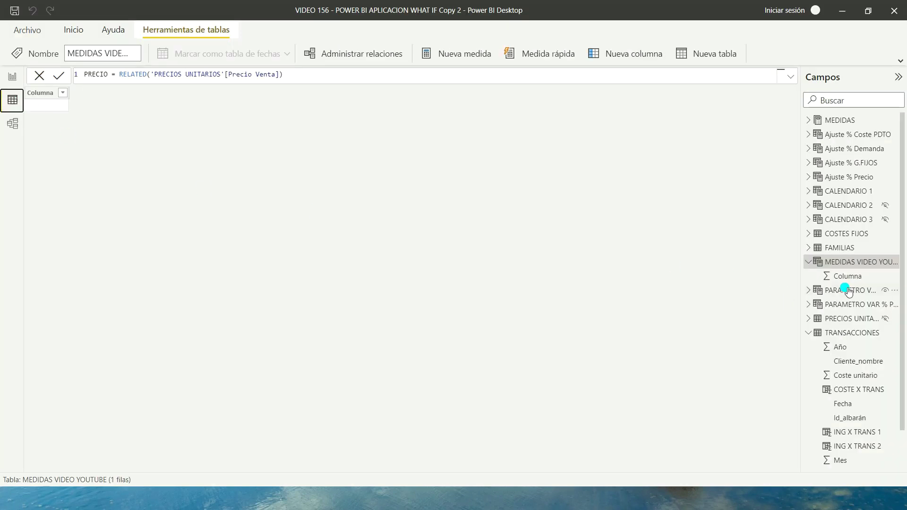
click(808, 261)
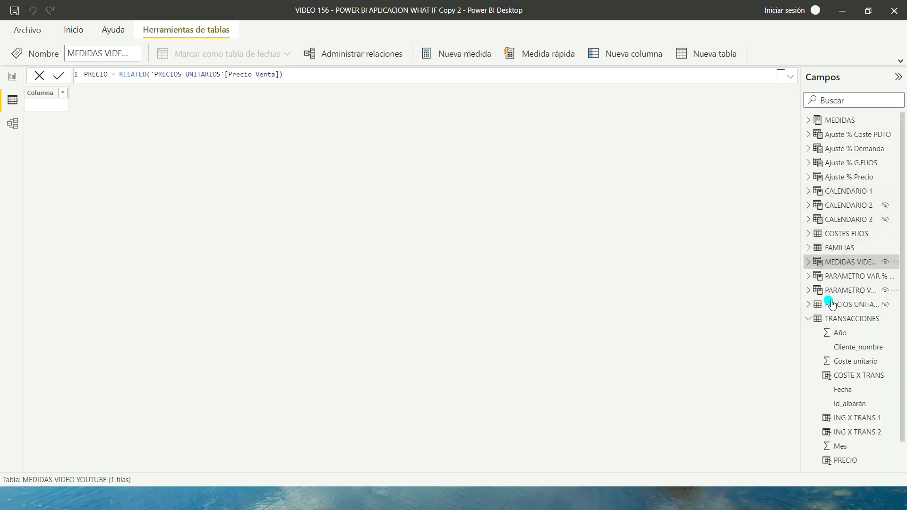
click(851, 319)
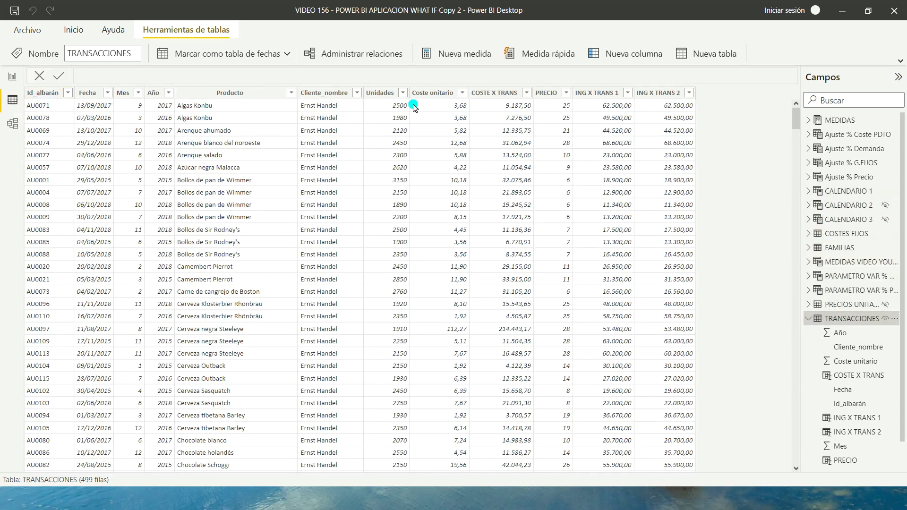
click(390, 92)
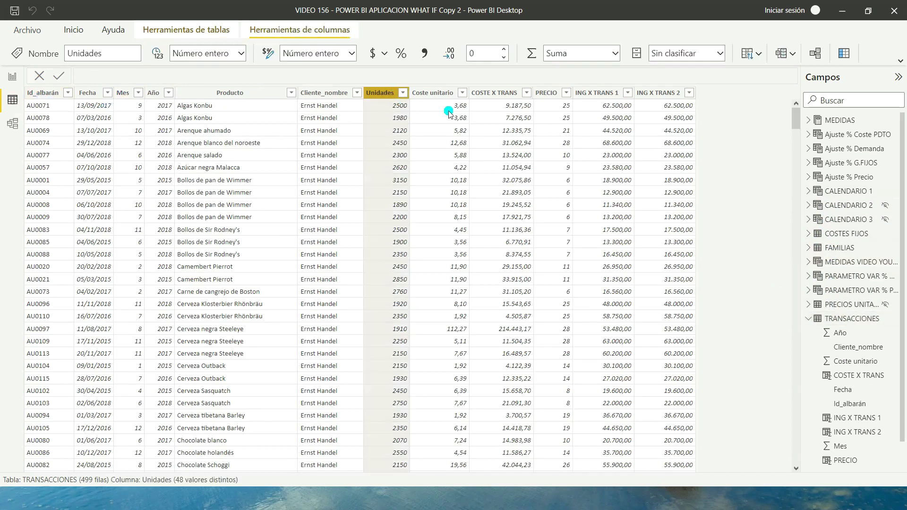
click(555, 93)
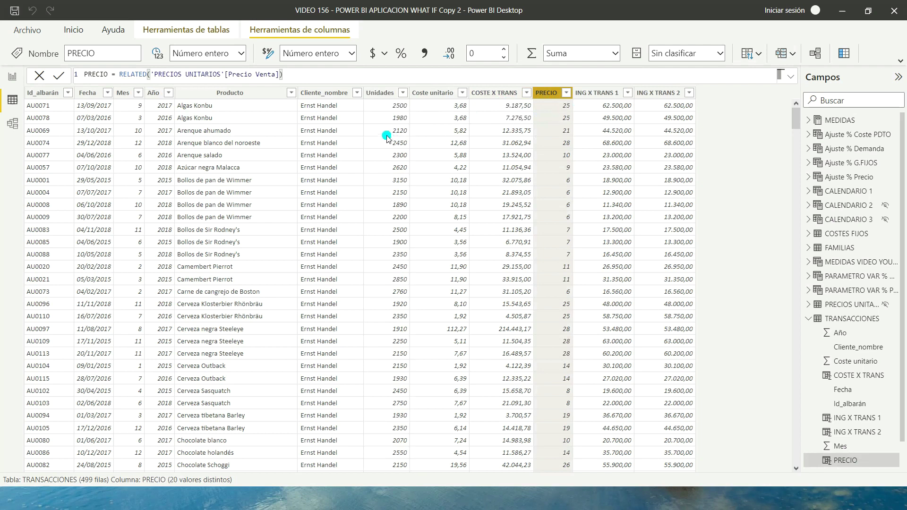
click(396, 121)
click(556, 120)
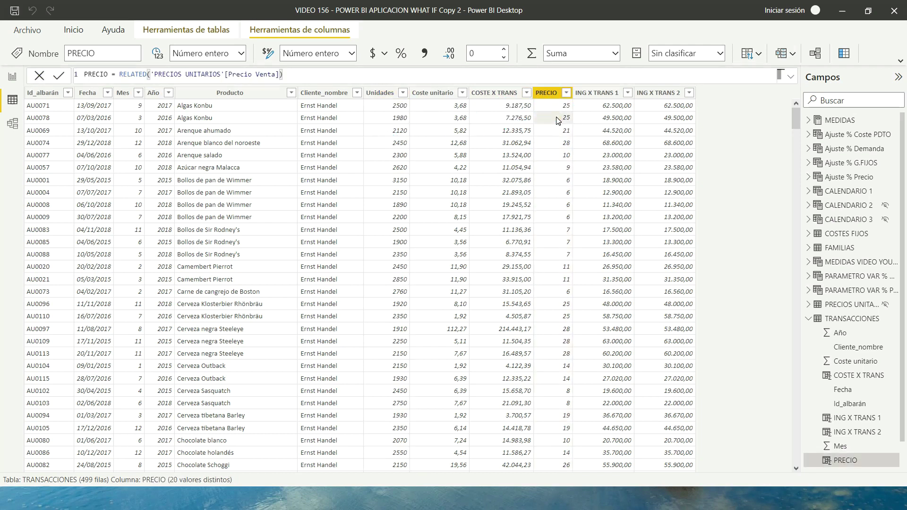
click(394, 132)
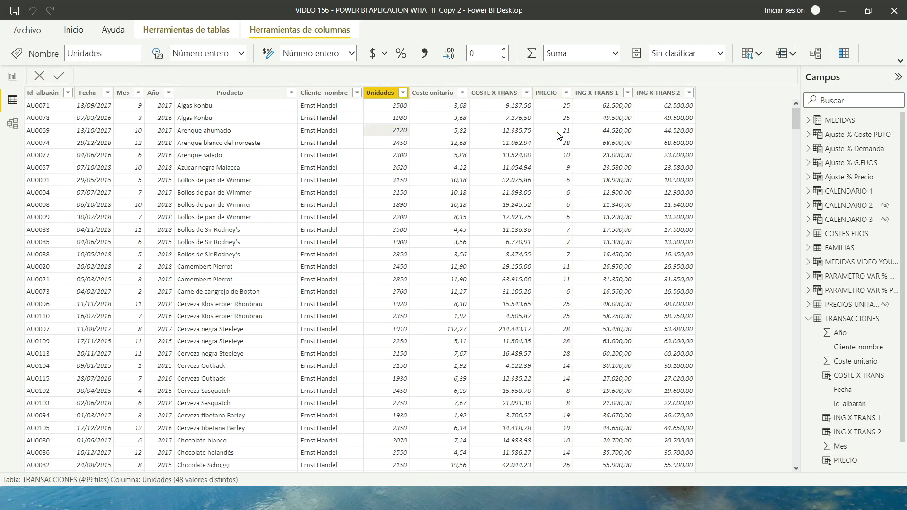
click(557, 133)
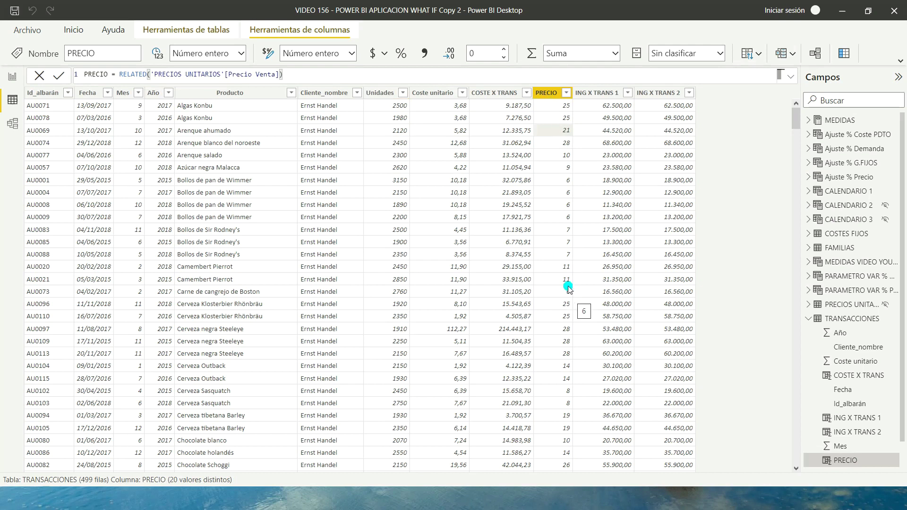
click(810, 319)
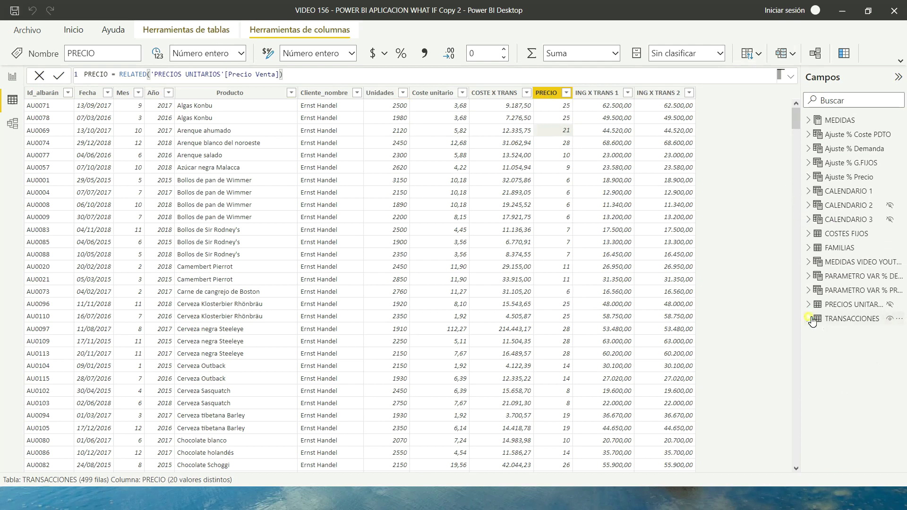
Add a new INGRESOS TOTALES measure to MEDIDAS VIDEO YOUTUBE, starting a SUMX over TRANSACCIONES.
click(851, 264)
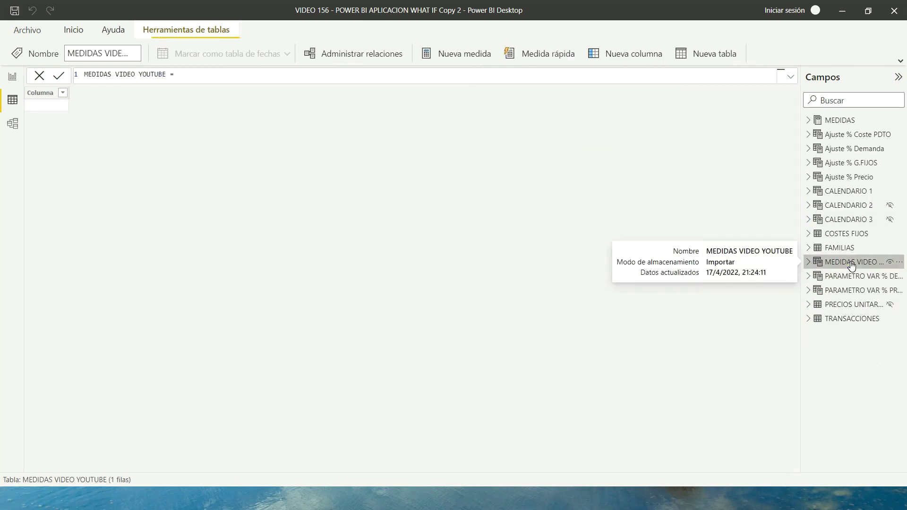
right_click(849, 262)
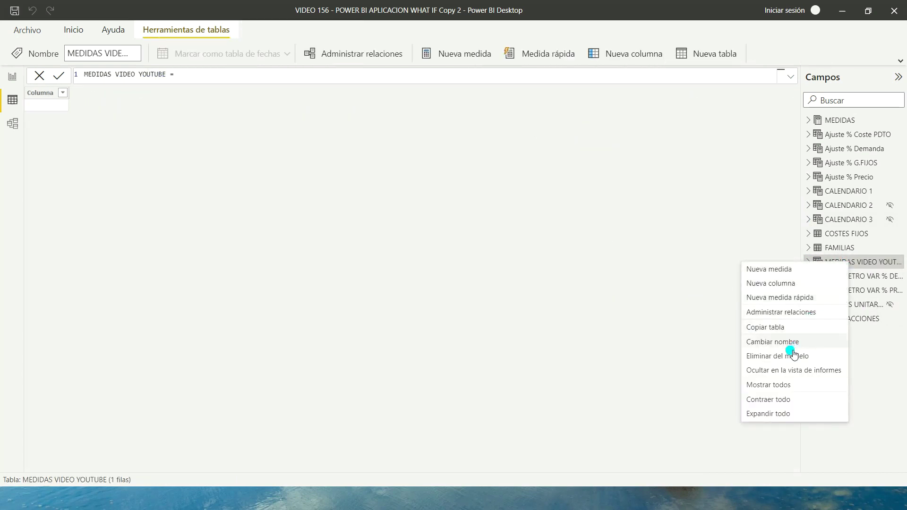
click(762, 270)
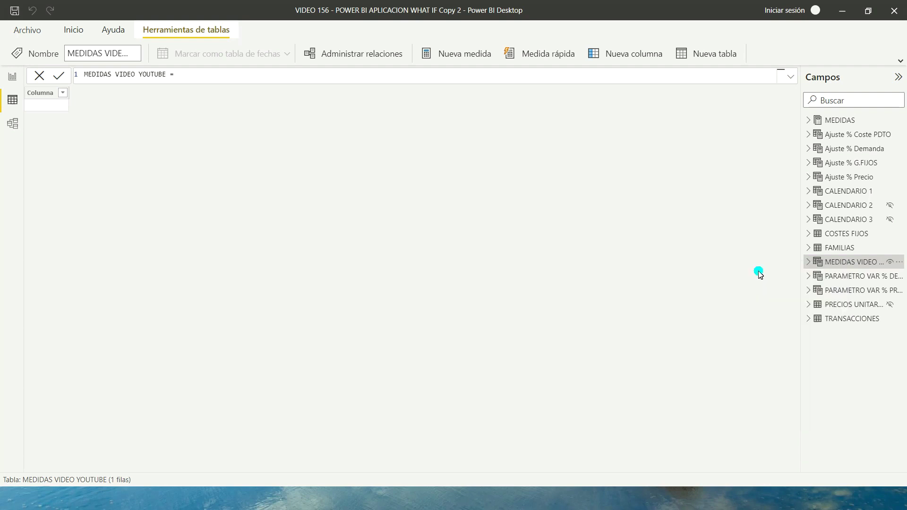
text(INGRESOS TOTALE)
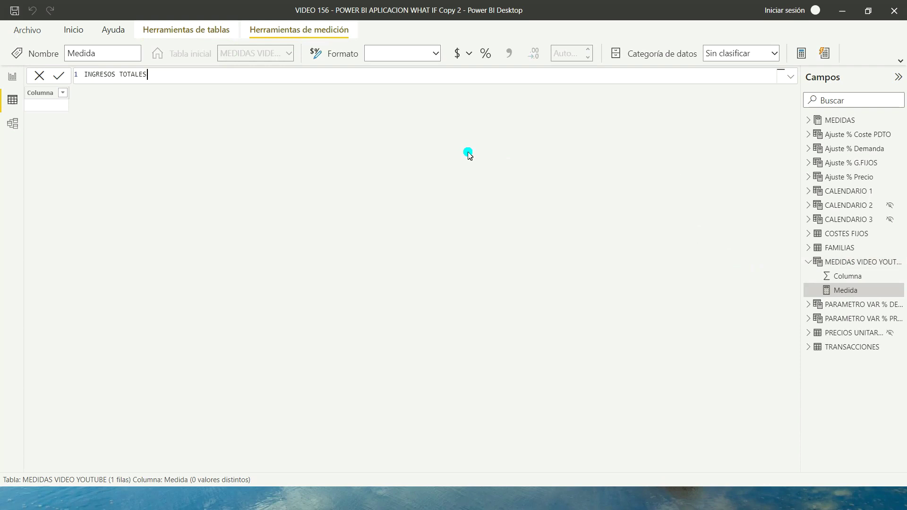
text(SUM)
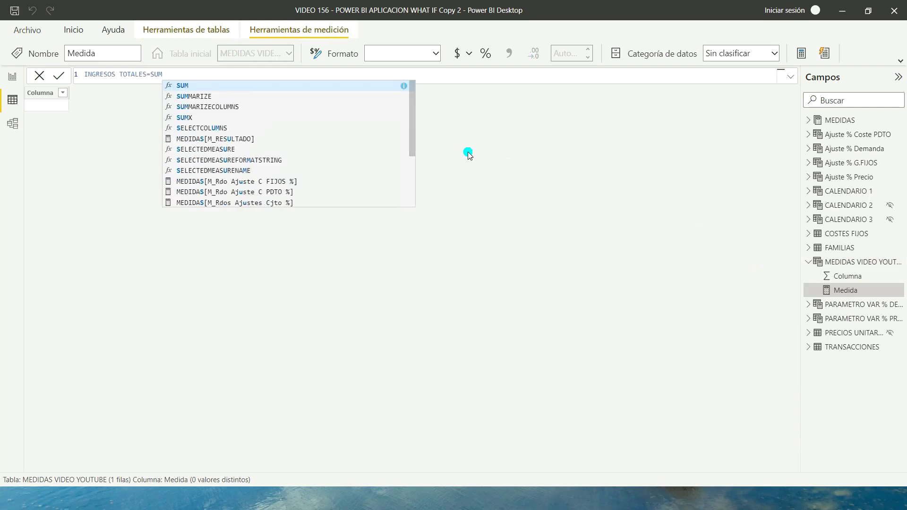
text(X()
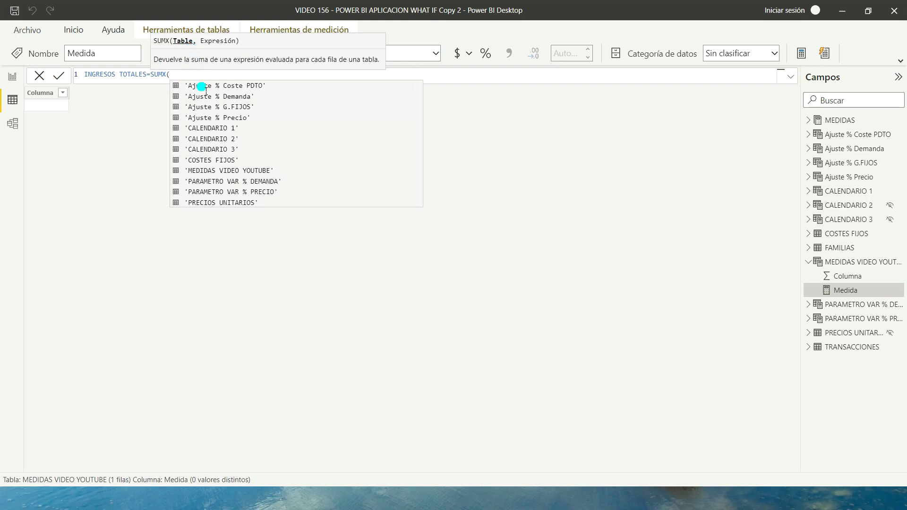
scroll(206, 138, down, 1)
scroll(211, 141, up, 1)
scroll(215, 169, down, 1)
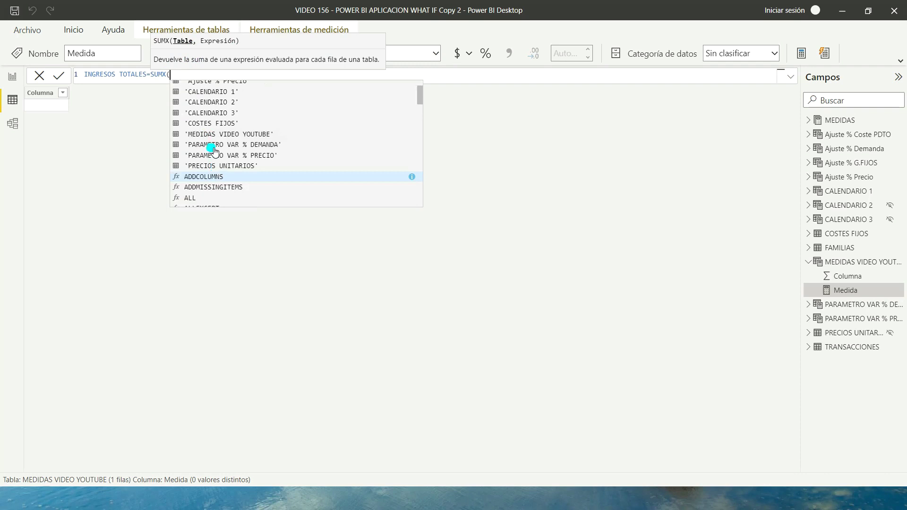
text('T)
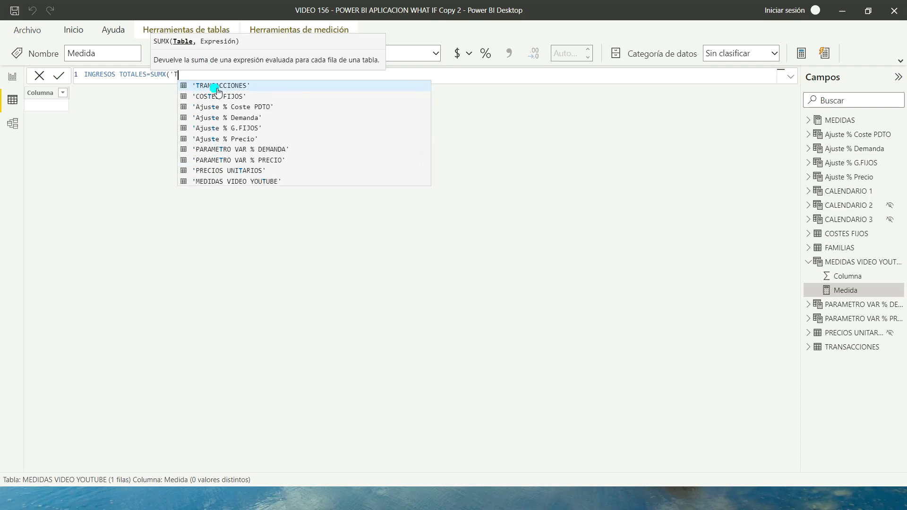
click(219, 87)
Complete the formula as TRANSACCIONES[PRECIO] times TRANSACCIONES[Unidades] and return to the report page.
text(,)
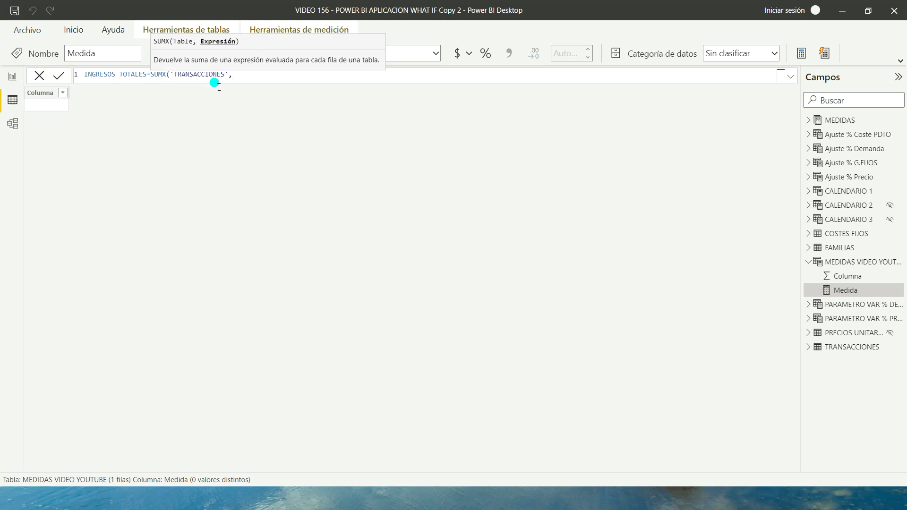
text(')
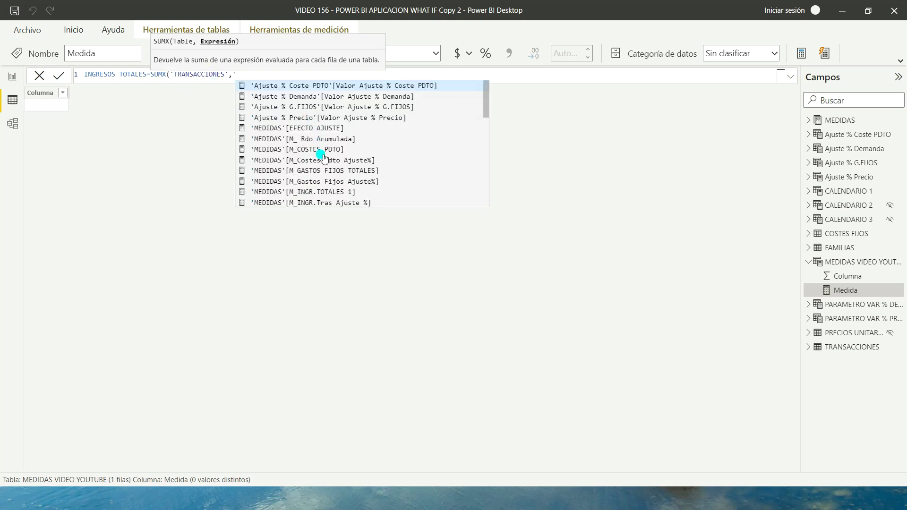
scroll(318, 145, down, 2)
scroll(316, 143, down, 3)
scroll(315, 141, down, 3)
scroll(317, 142, down, 3)
click(321, 180)
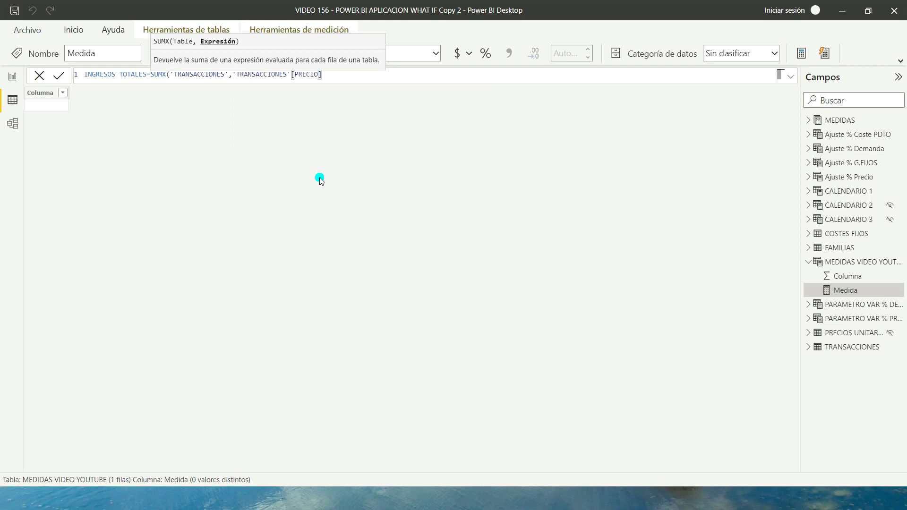
text(')
scroll(374, 151, down, 3)
scroll(386, 144, down, 3)
scroll(391, 145, down, 1)
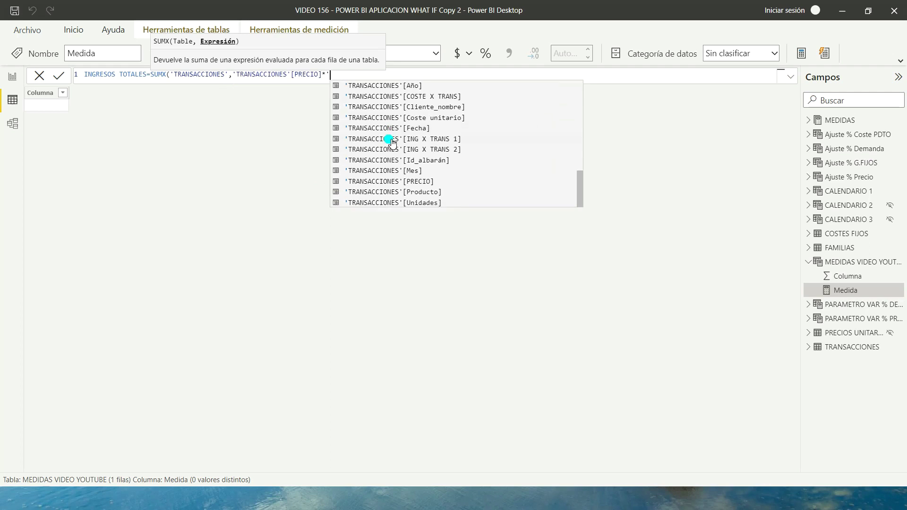
click(413, 202)
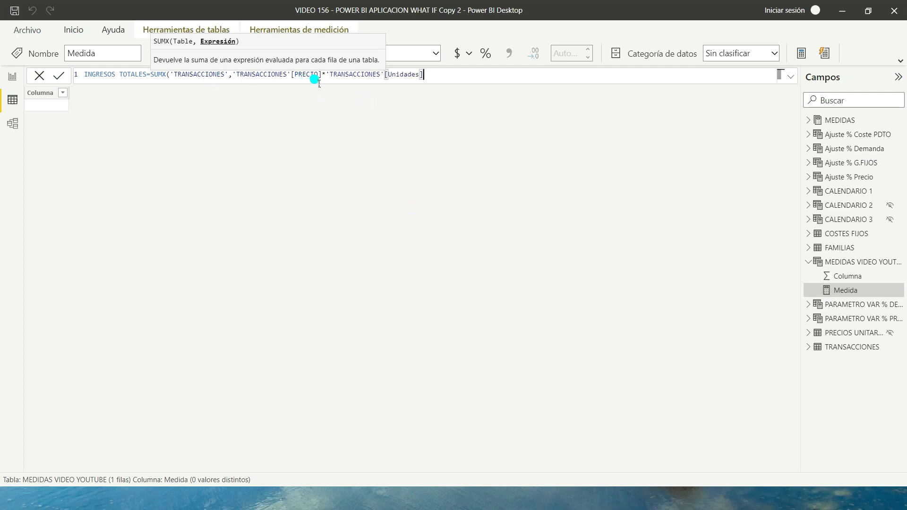
text())
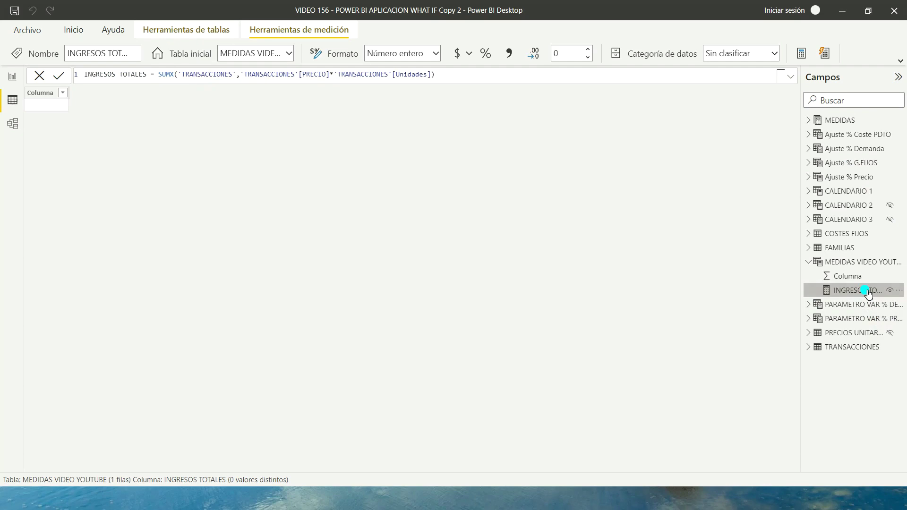
click(12, 76)
Put the INGRESOS TOTALES measure in the first card, which now reads 16971950.
click(41, 133)
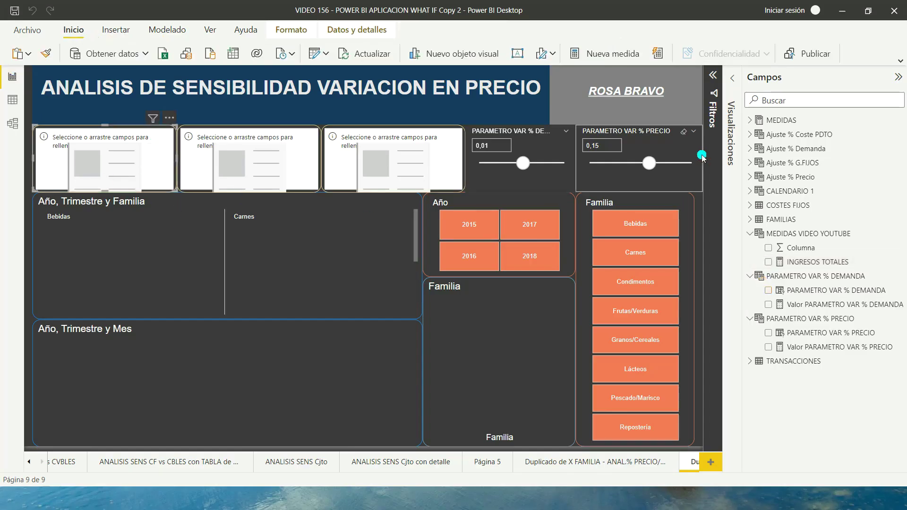
click(735, 78)
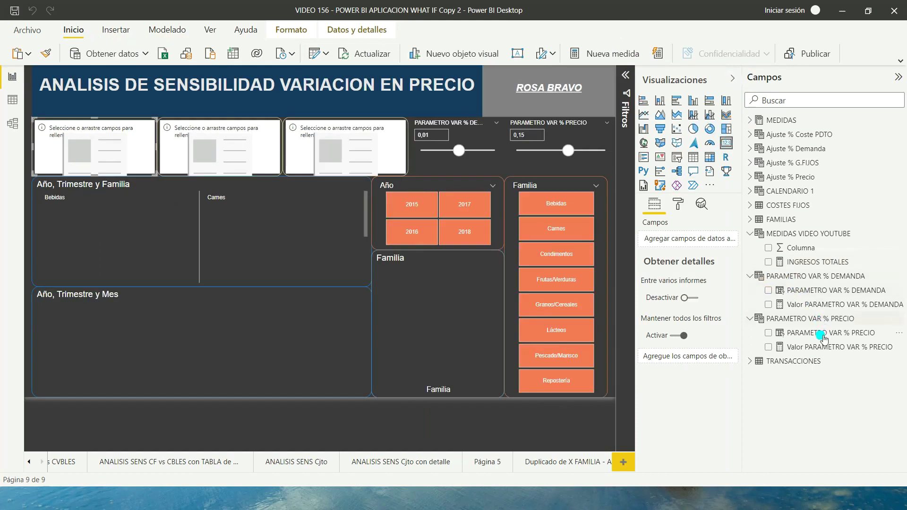
drag(803, 262, 681, 241)
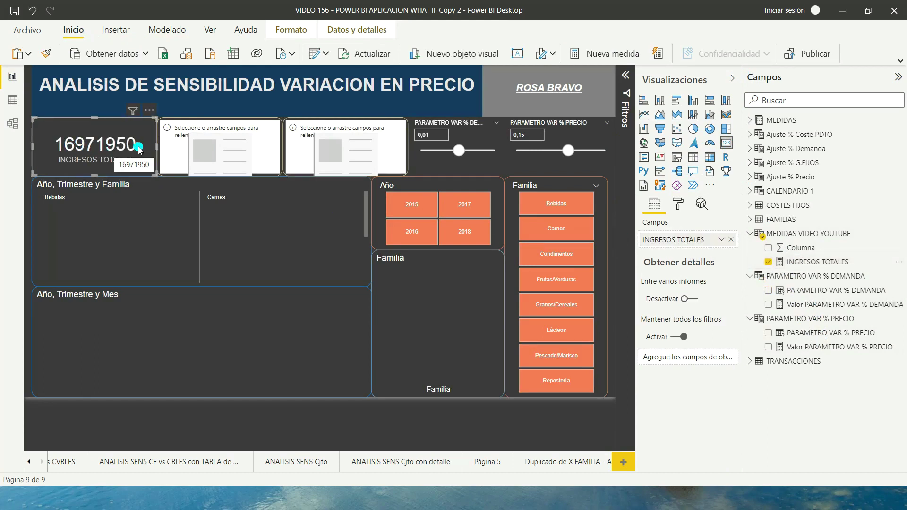
click(295, 31)
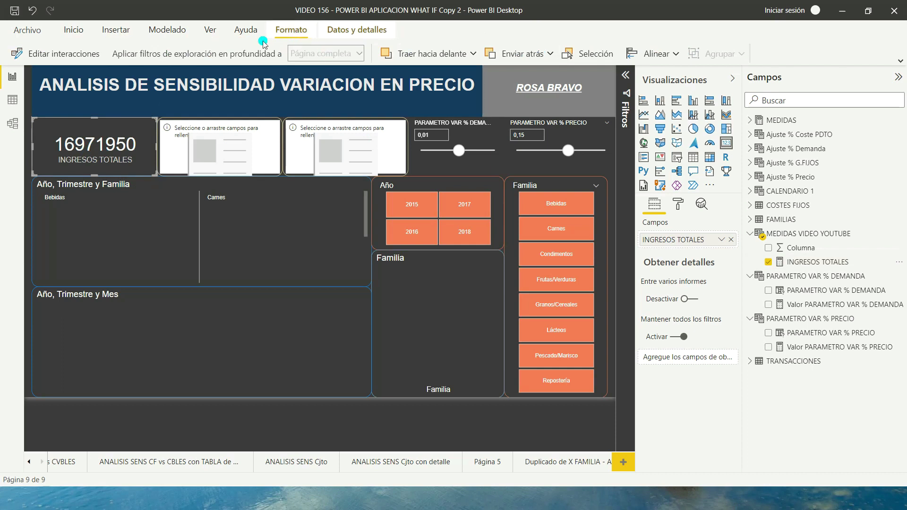
click(798, 262)
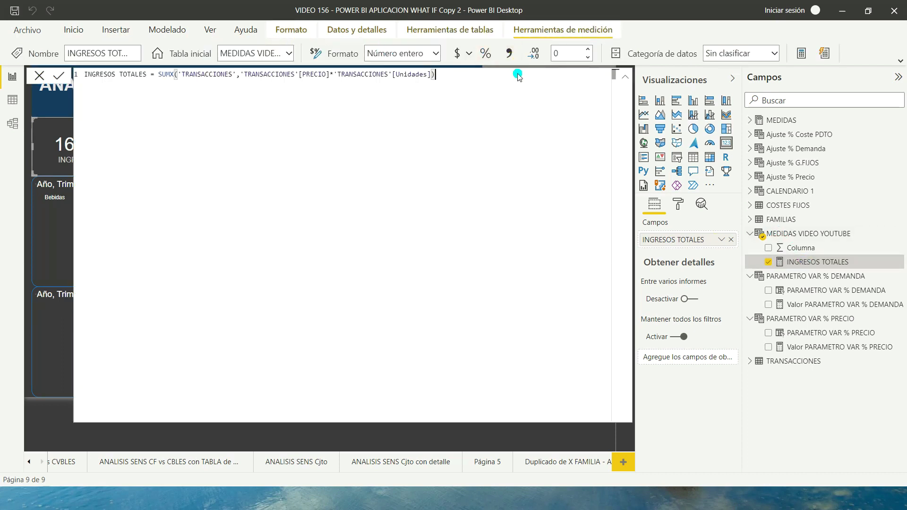
Apply the thousands separator to INGRESOS TOTALES so the card shows 16.971.950.
click(509, 52)
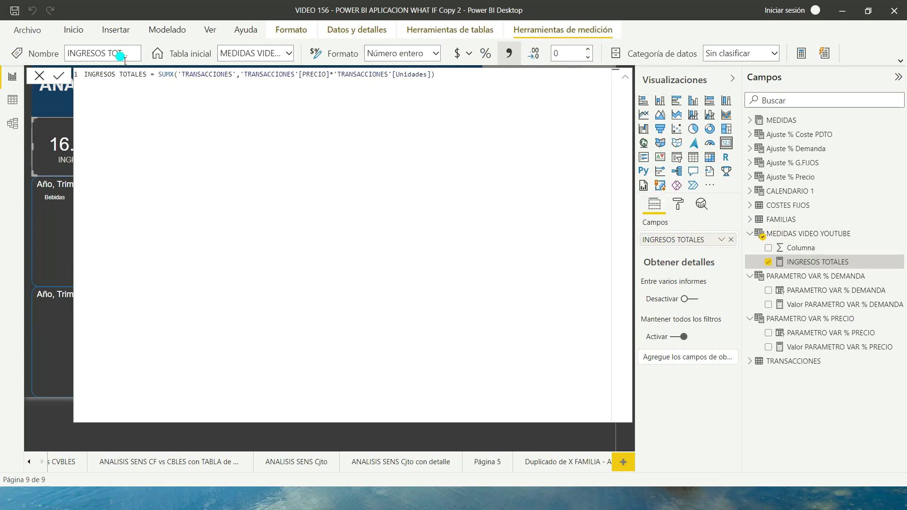
mouse_move(59, 147)
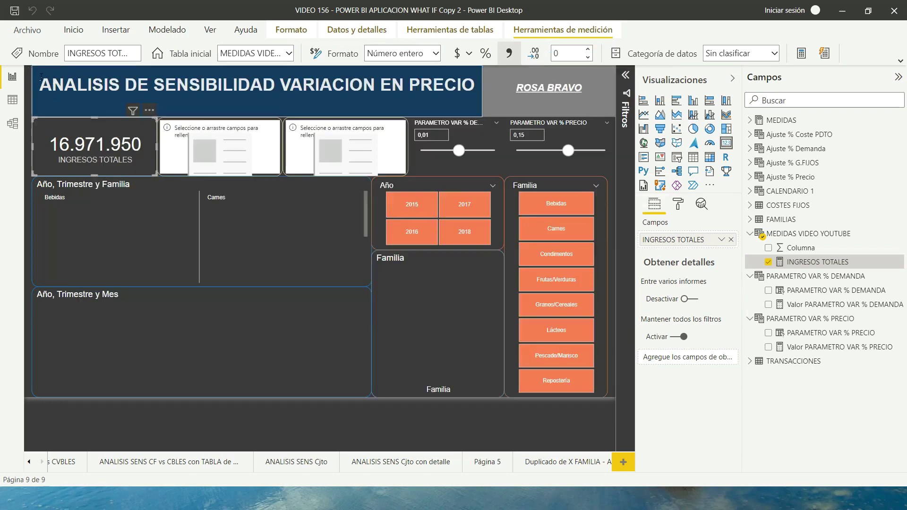
click(39, 74)
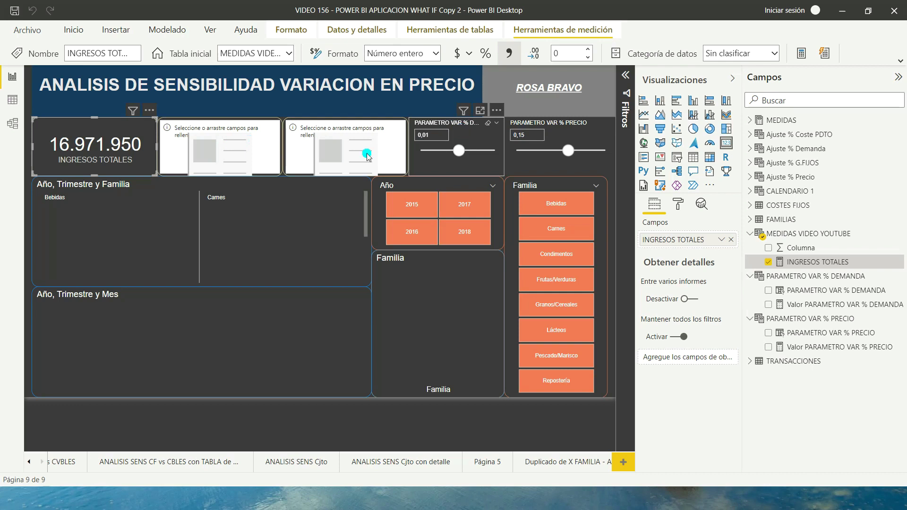
mouse_move(568, 150)
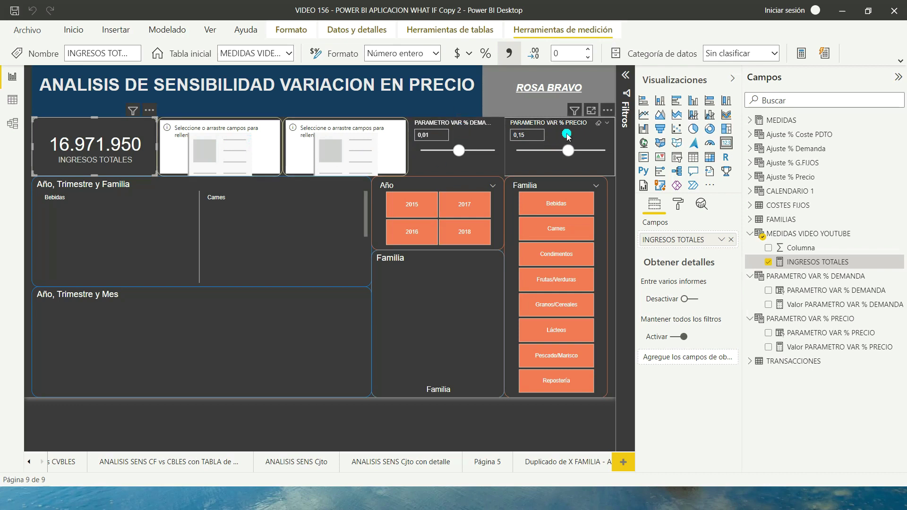
Add a new INGRESOS TOTALES TRAS VAR % measure in MEDIDAS VIDEO YOUTUBE, starting SUMX over TRANSACCIONES.
click(811, 236)
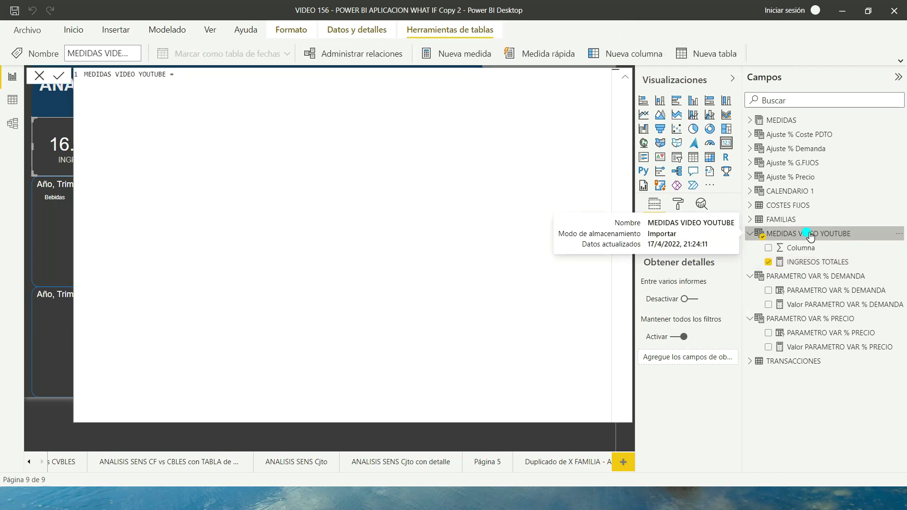
right_click(811, 236)
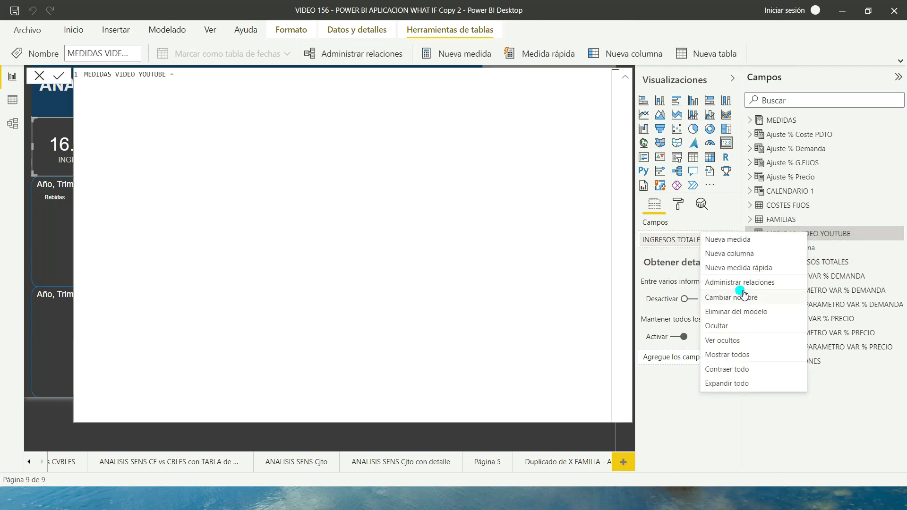
click(654, 229)
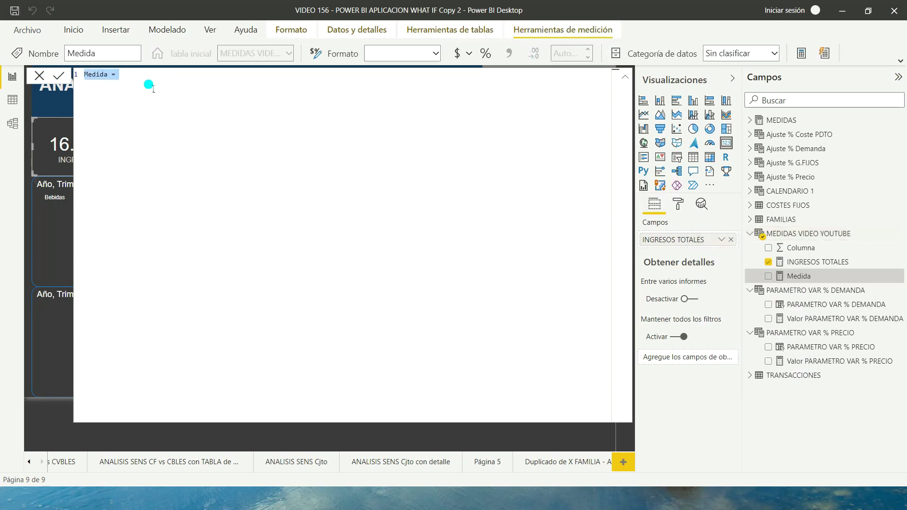
text(TOTALES TRAS VAR %)
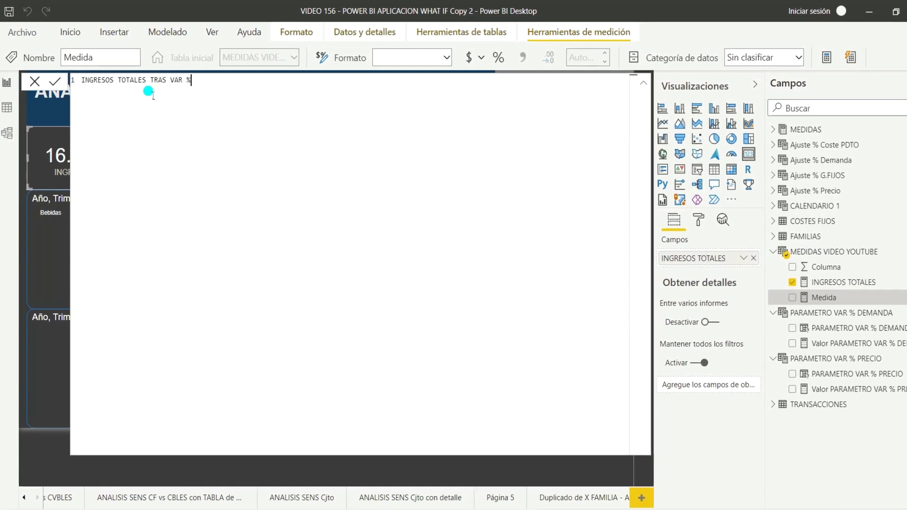
text(=SUMX)
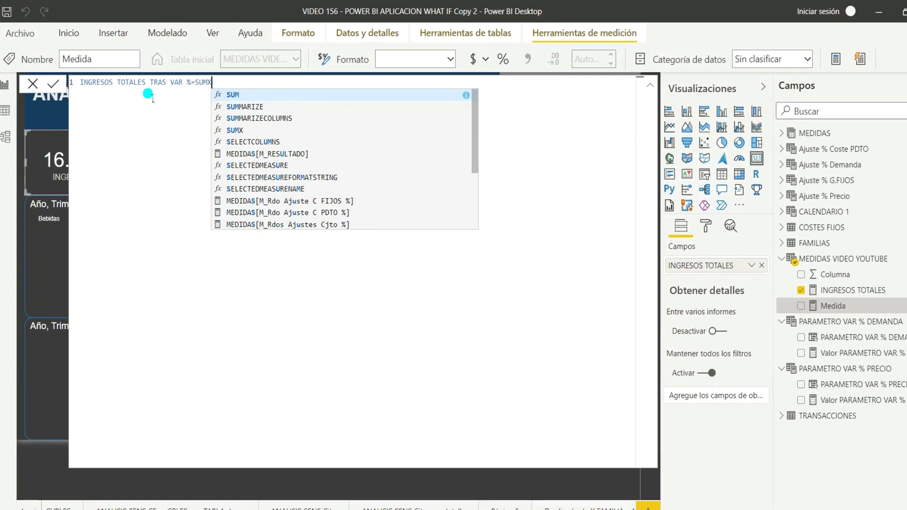
text(()
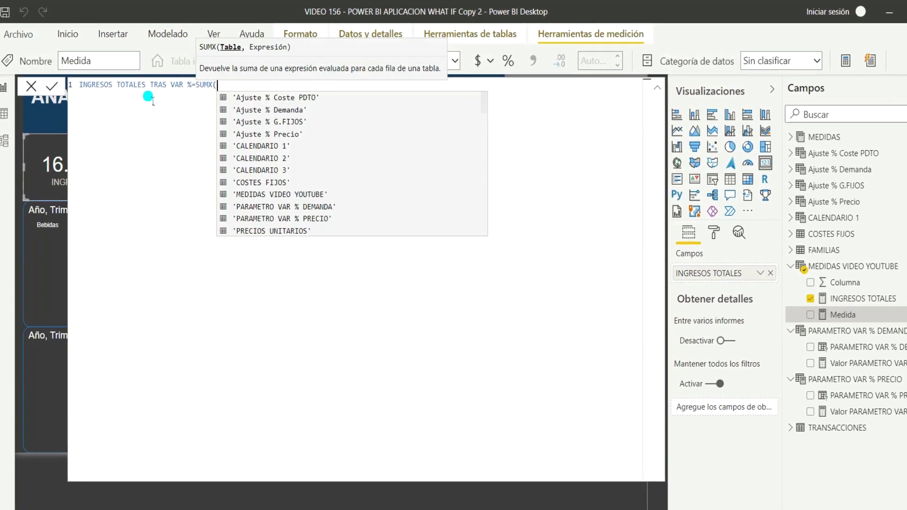
text(TR)
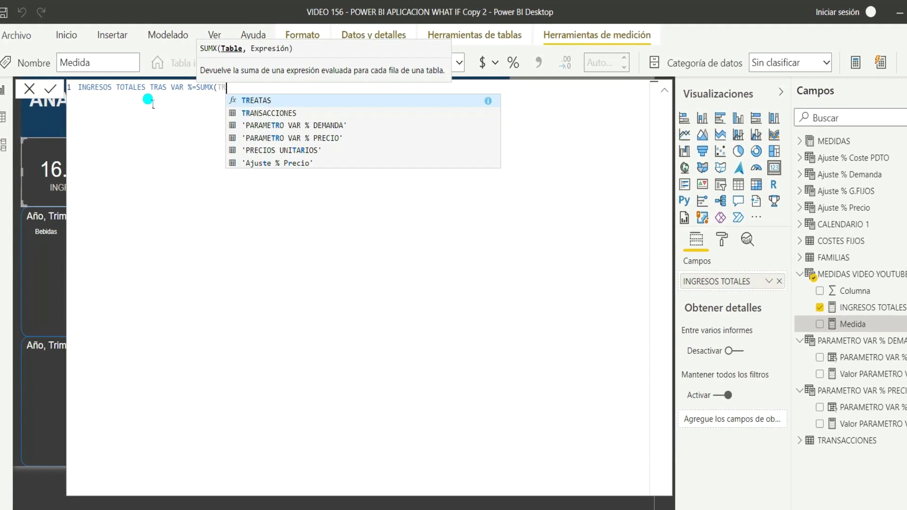
key(Down)
key(Tab)
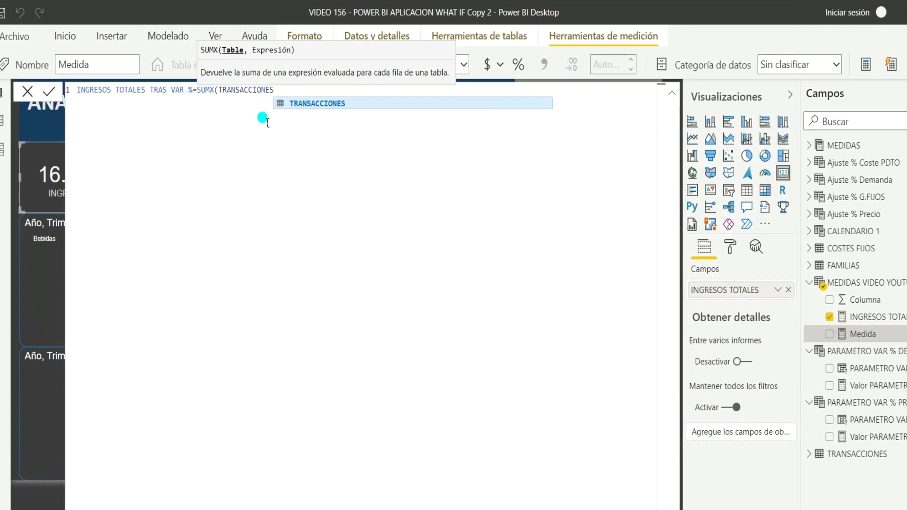
Make the SUMX expression PRECIO times (1 + Valor PARAMETRO VAR % PRECIO).
text(,)
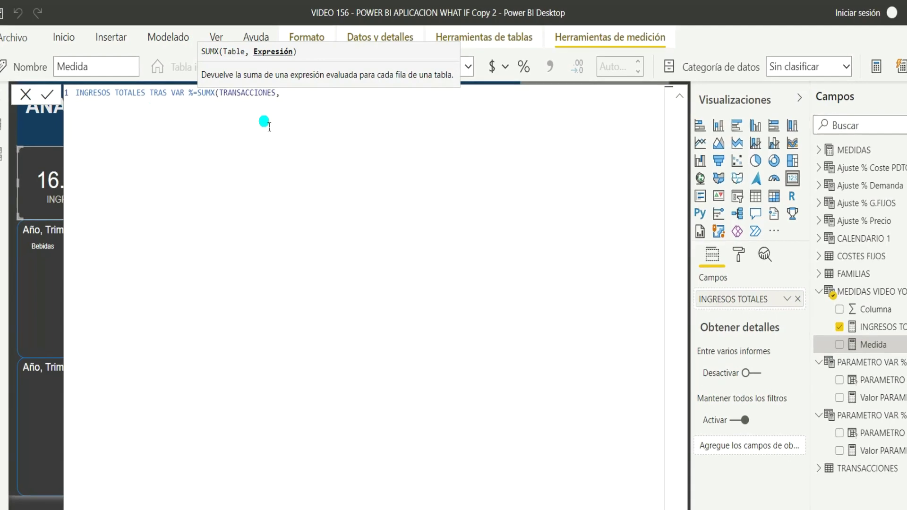
text((')
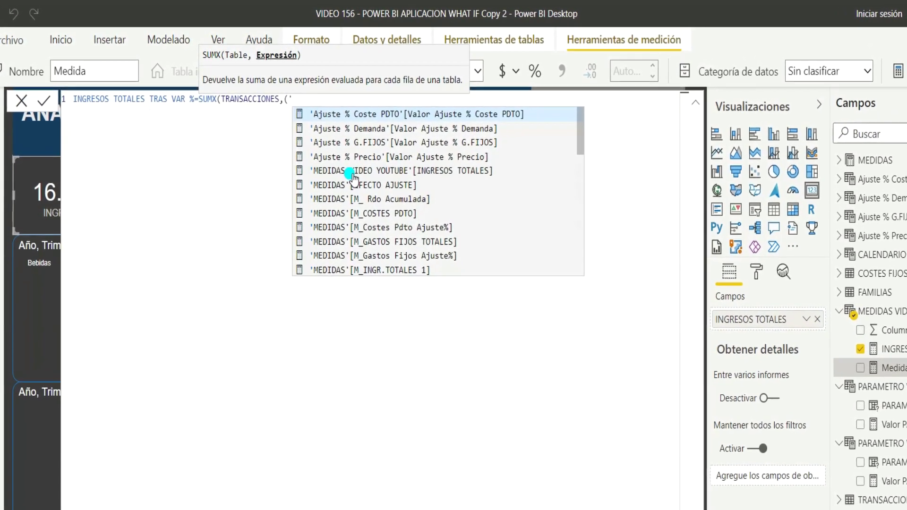
text(PR)
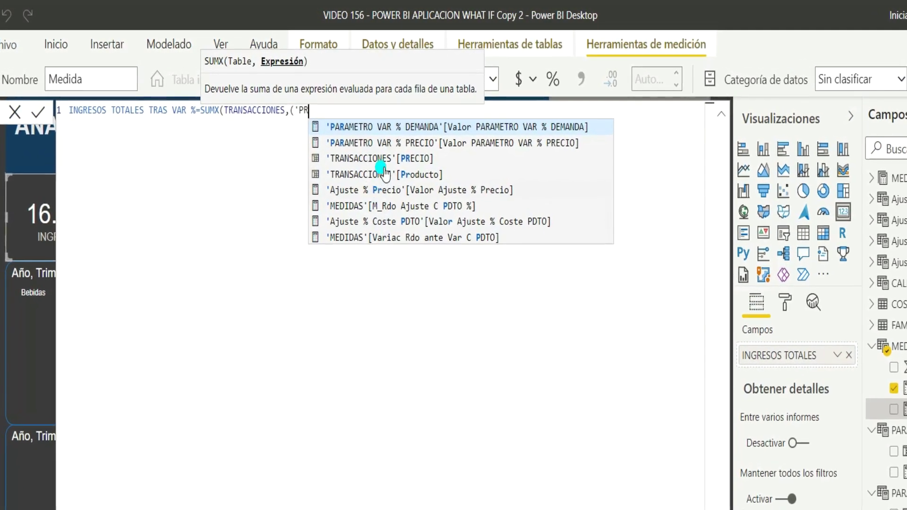
click(380, 159)
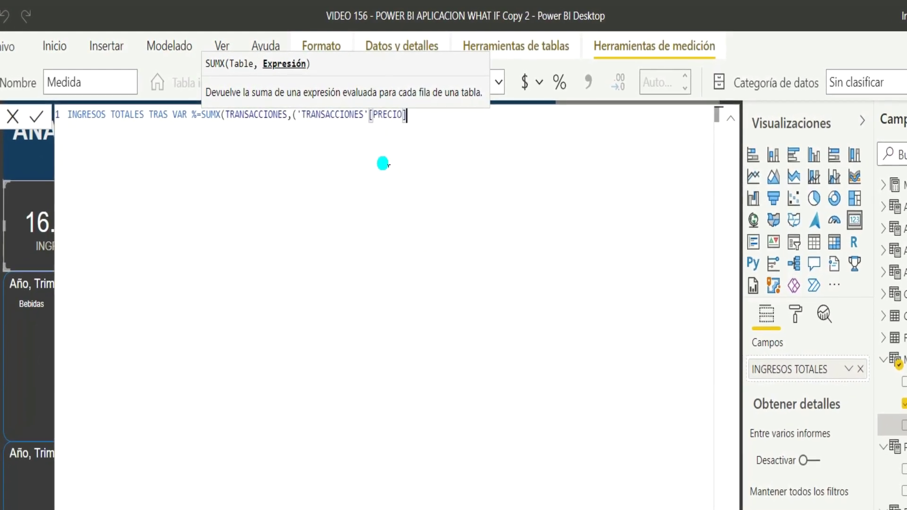
text(*)
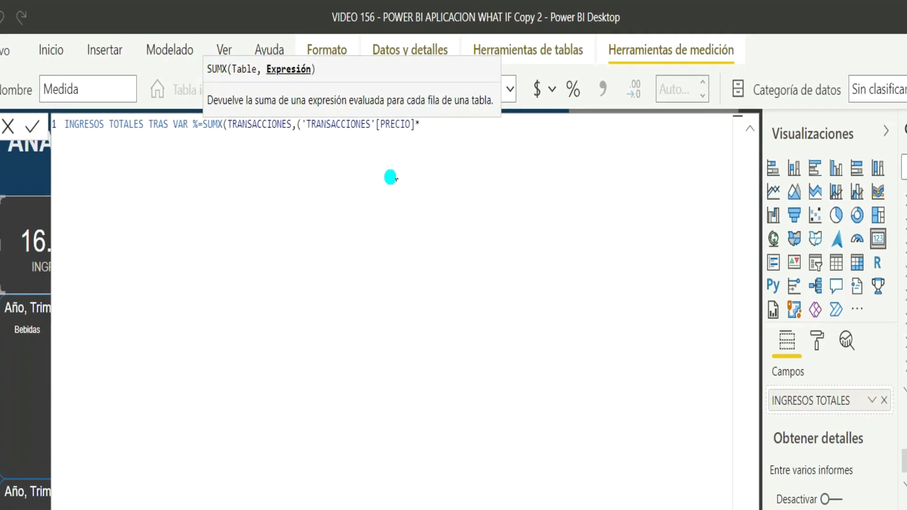
text((1)
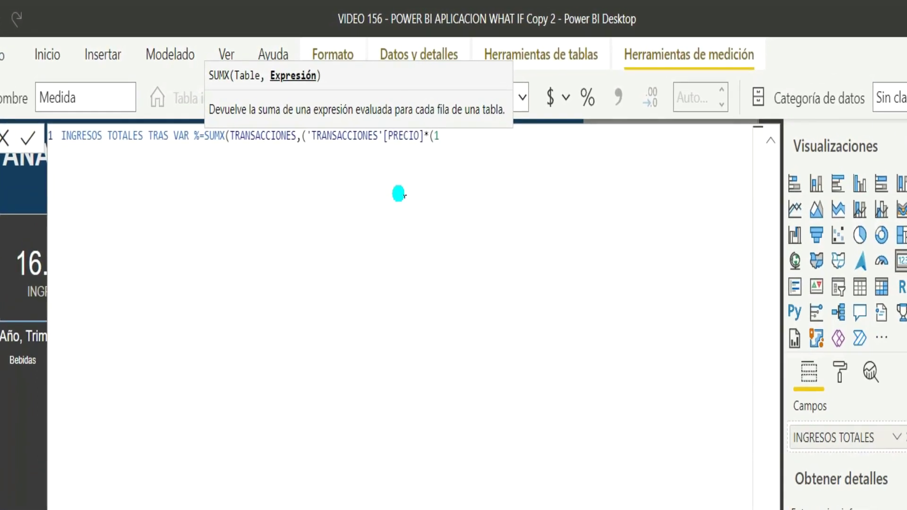
text(+)
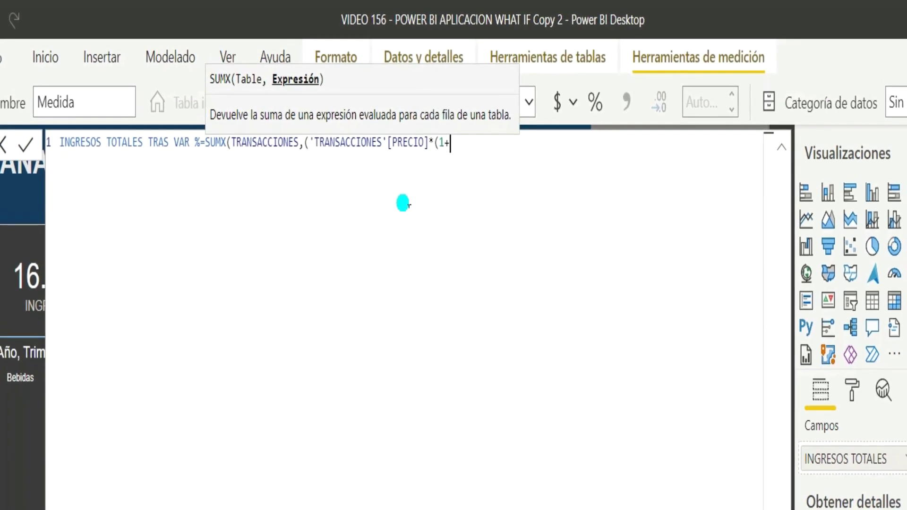
text(')
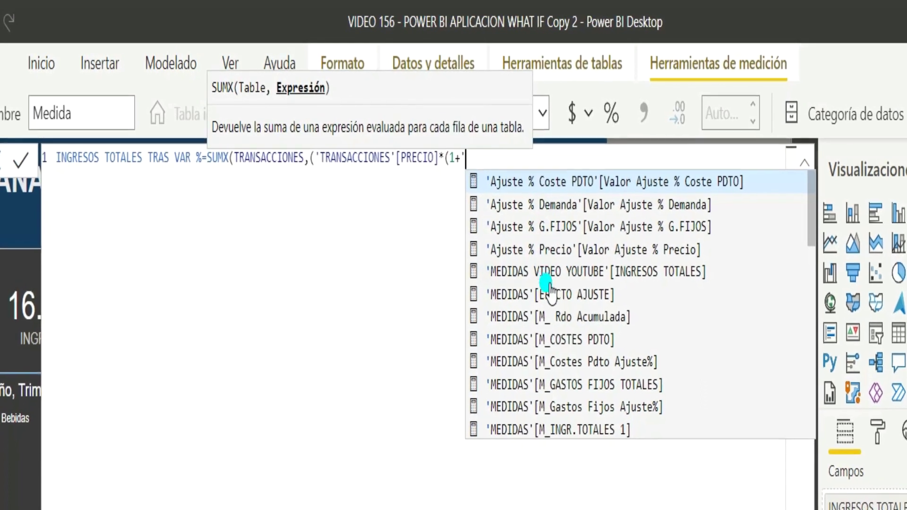
scroll(543, 239, down, 4)
scroll(543, 239, down, 4)
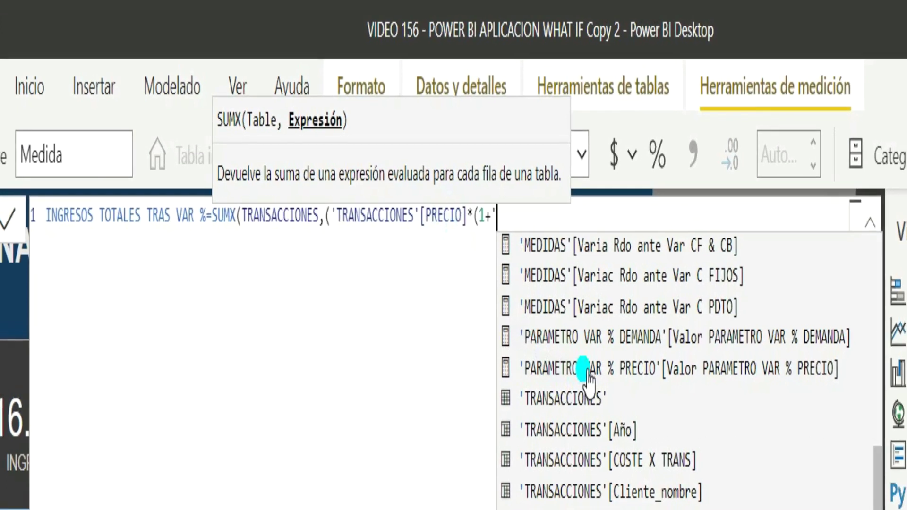
click(587, 369)
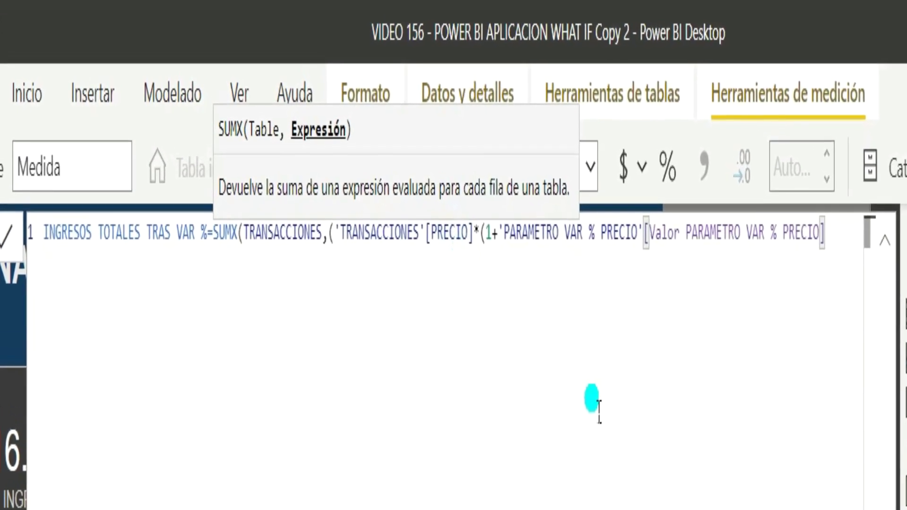
text())
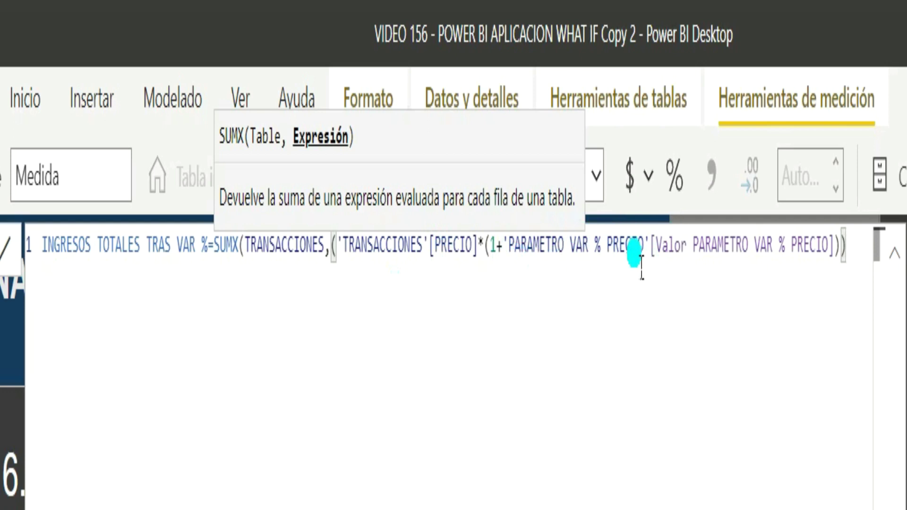
Extend the formula with *(Unidades*(1+Valor PARAMETRO VAR % DEMANDA)) and commit the measure.
text(*()
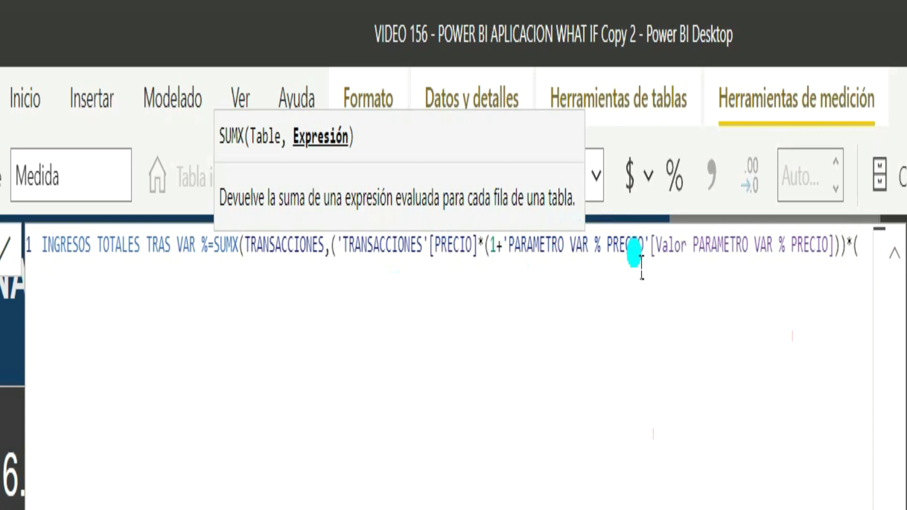
text('CA)
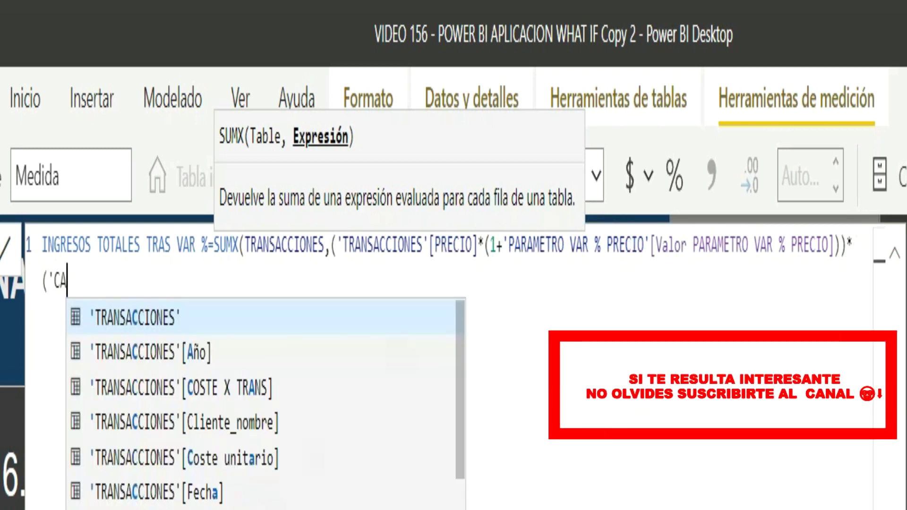
scroll(218, 487, down, 1)
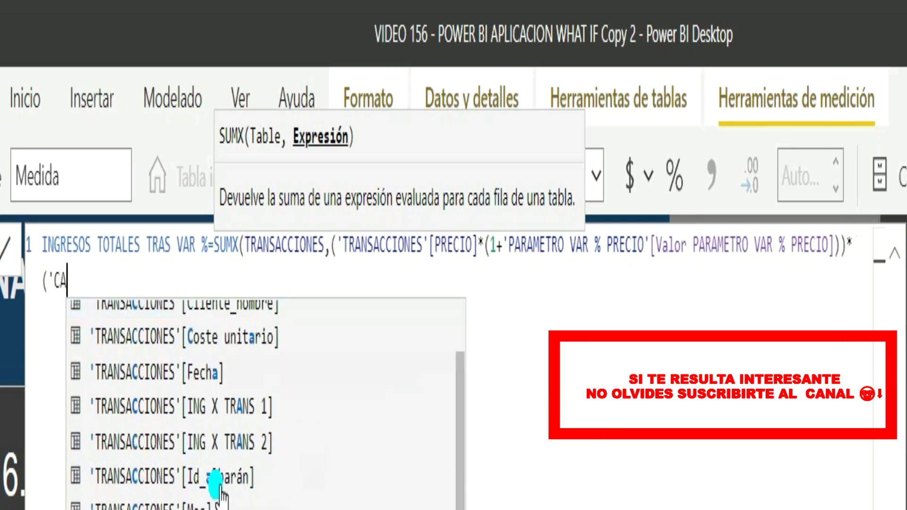
key(Tab)
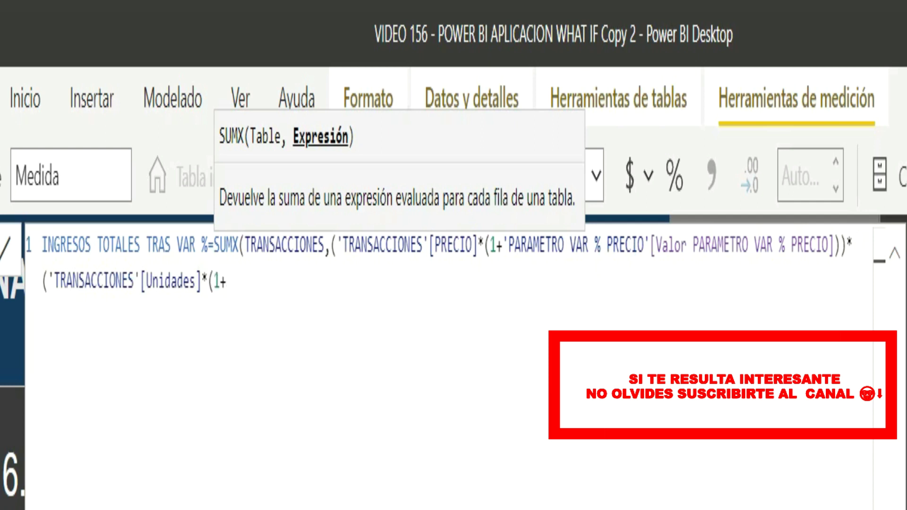
text(')
scroll(324, 486, down, 3)
scroll(324, 486, down, 3)
scroll(330, 490, down, 3)
scroll(337, 493, up, 3)
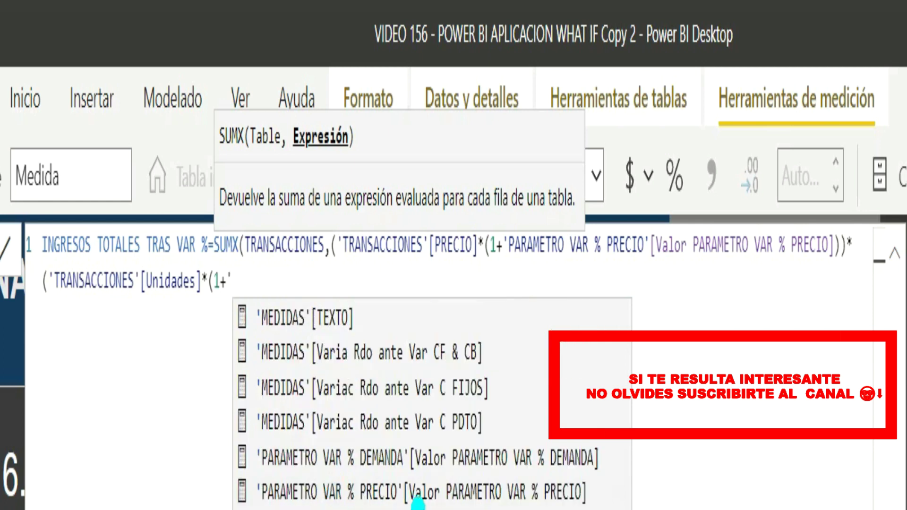
click(383, 461)
text())
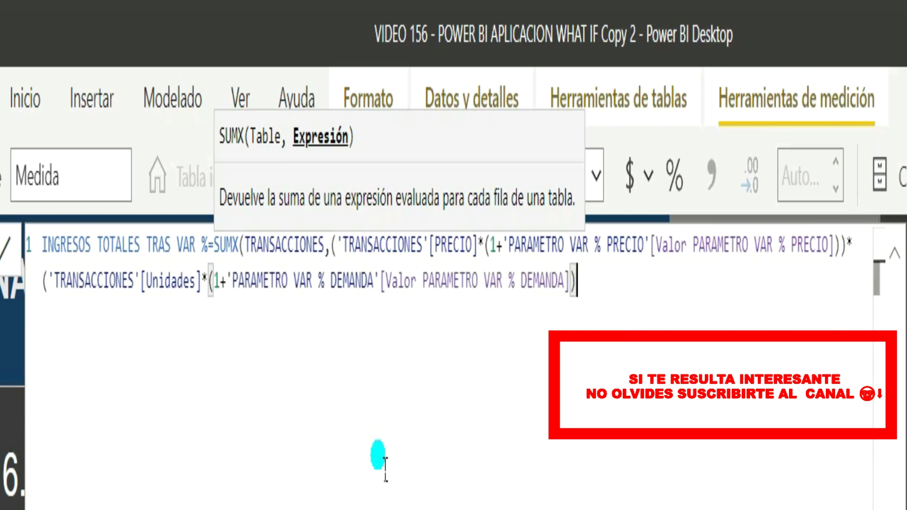
text())
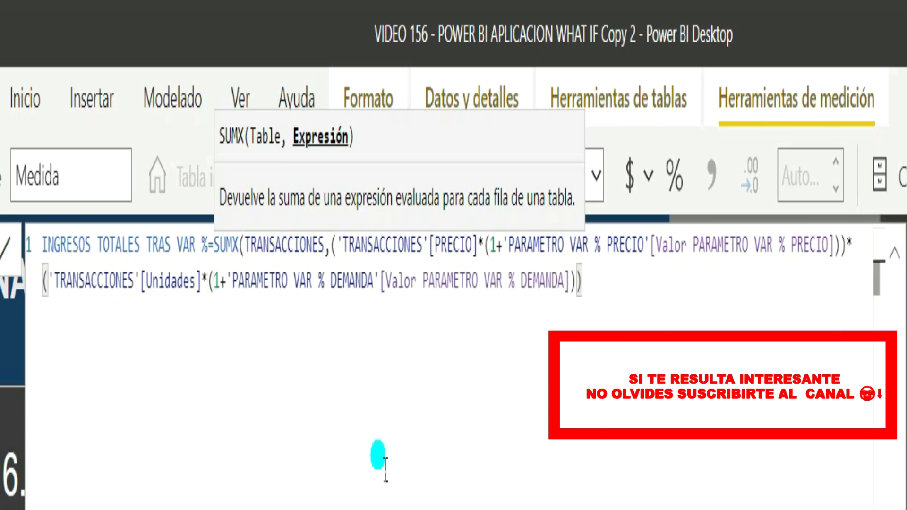
text())
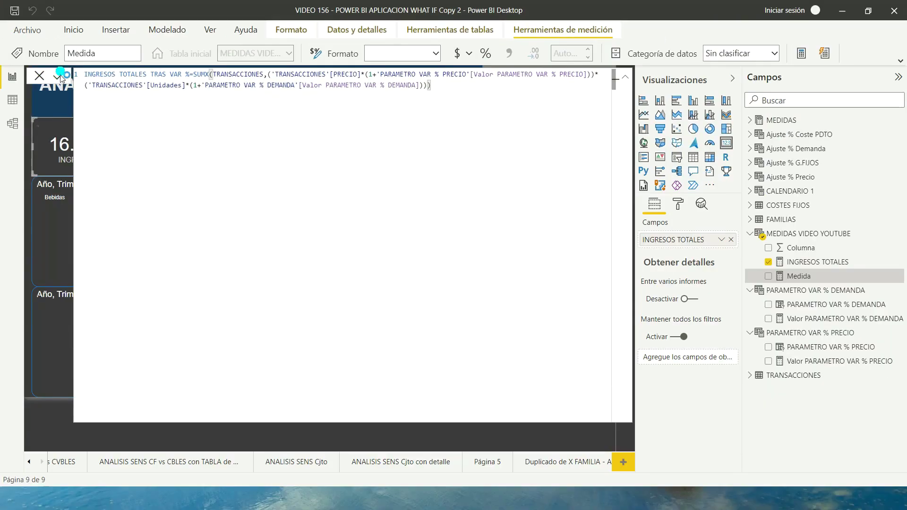
click(61, 78)
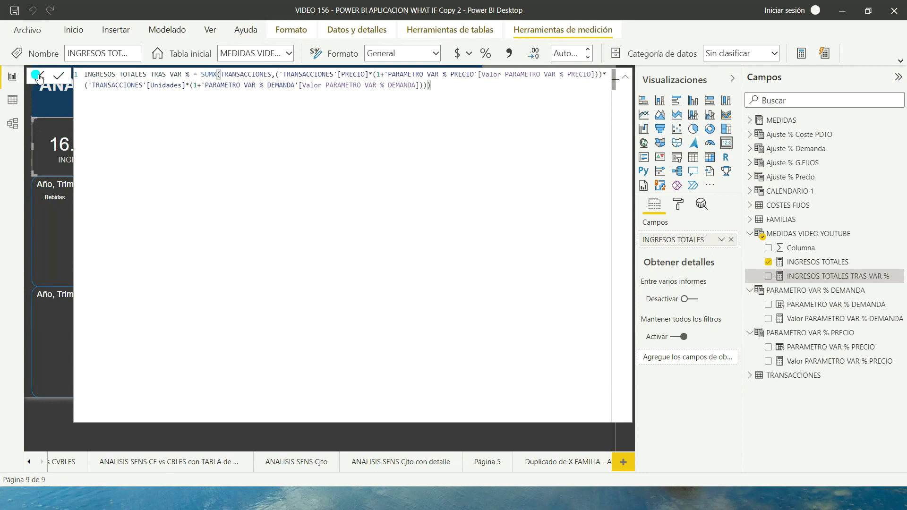
Place INGRESOS TOTALES TRAS VAR % in the empty second card, which shows 19.712.919,92.
click(38, 76)
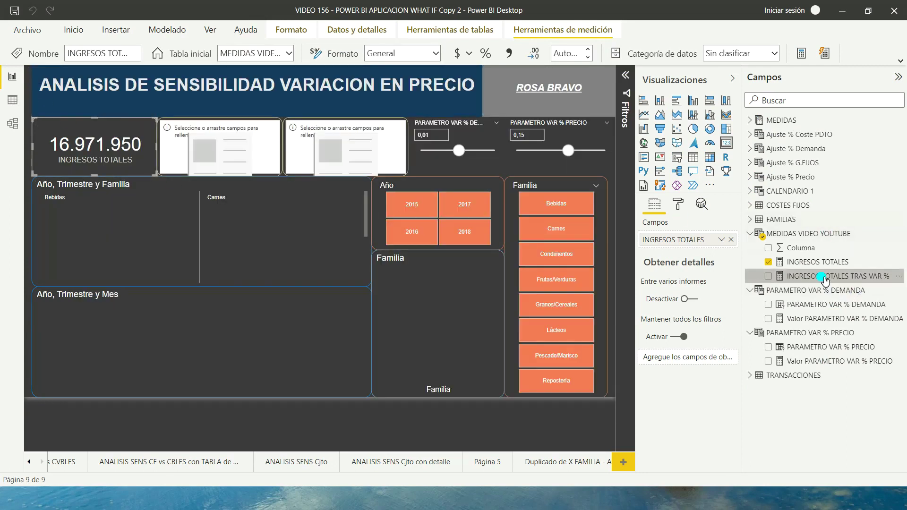
click(187, 127)
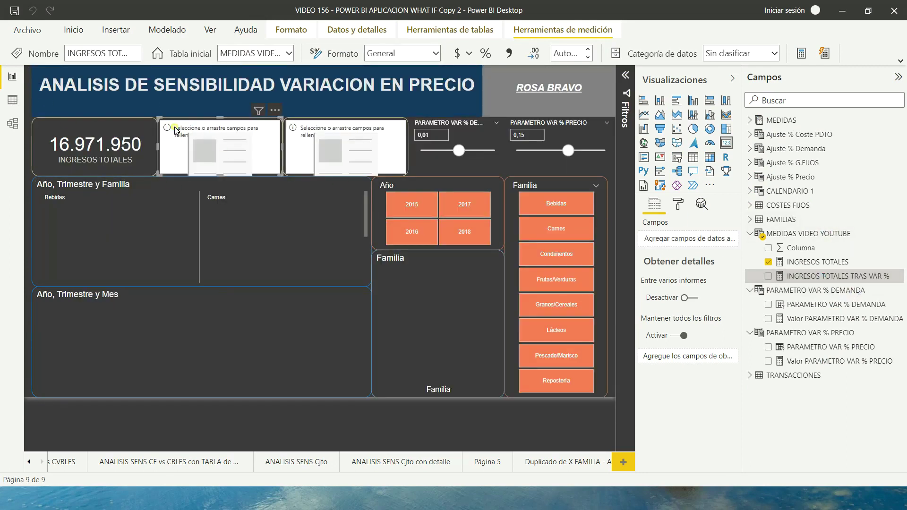
drag(836, 276, 689, 241)
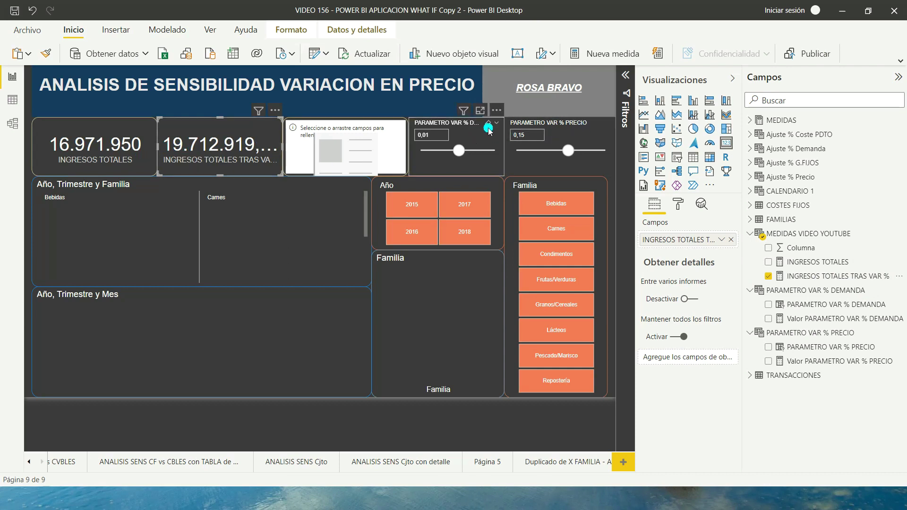
Reset and change the DEMANDA and PRECIO slicer values to check that the adjusted revenue card updates.
click(489, 124)
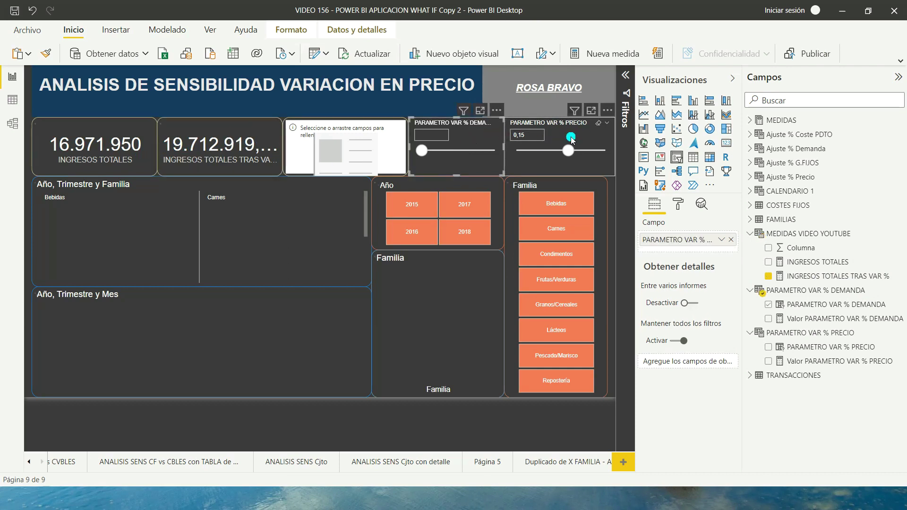
click(599, 123)
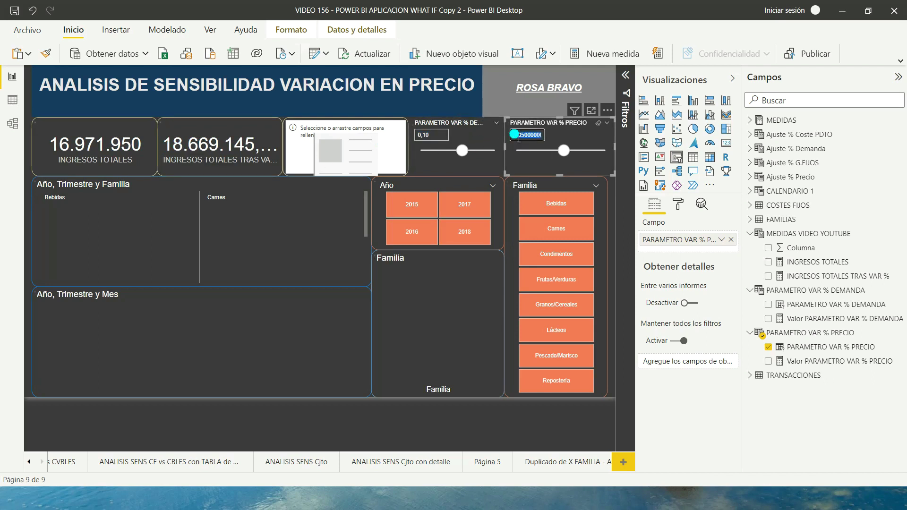
click(108, 167)
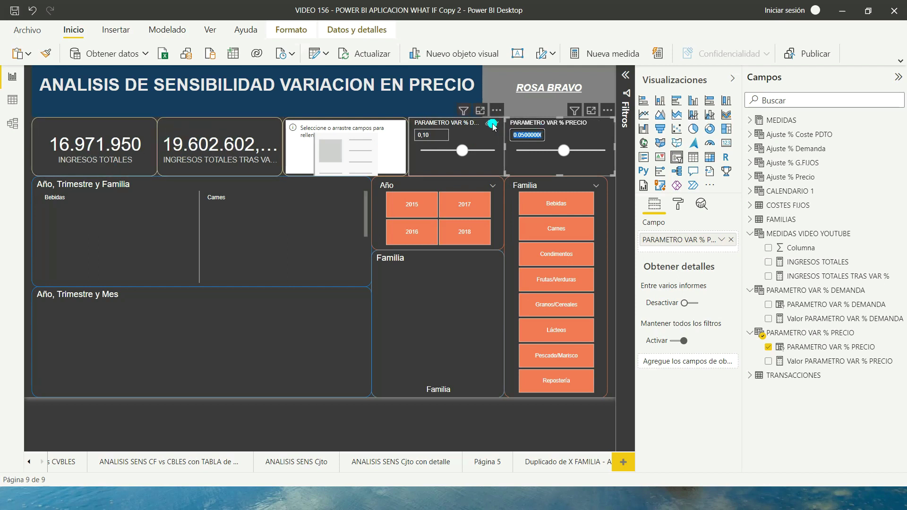
click(487, 124)
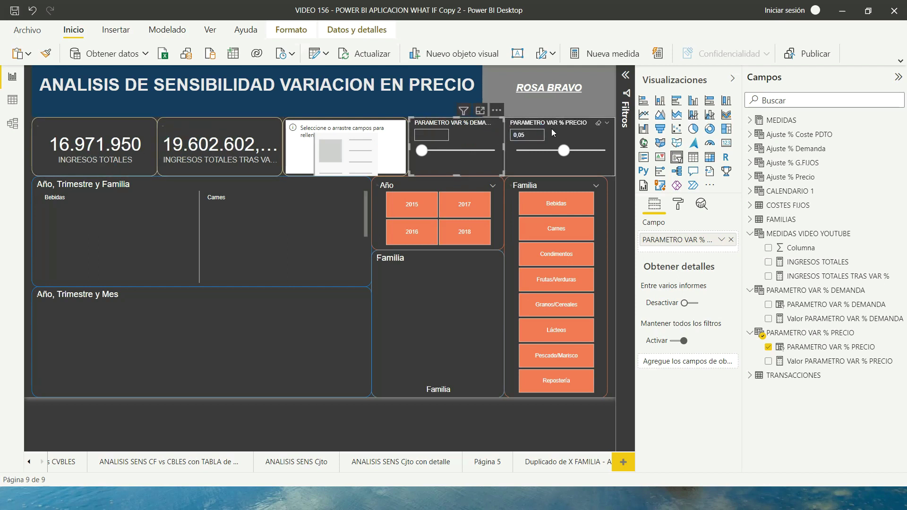
click(598, 124)
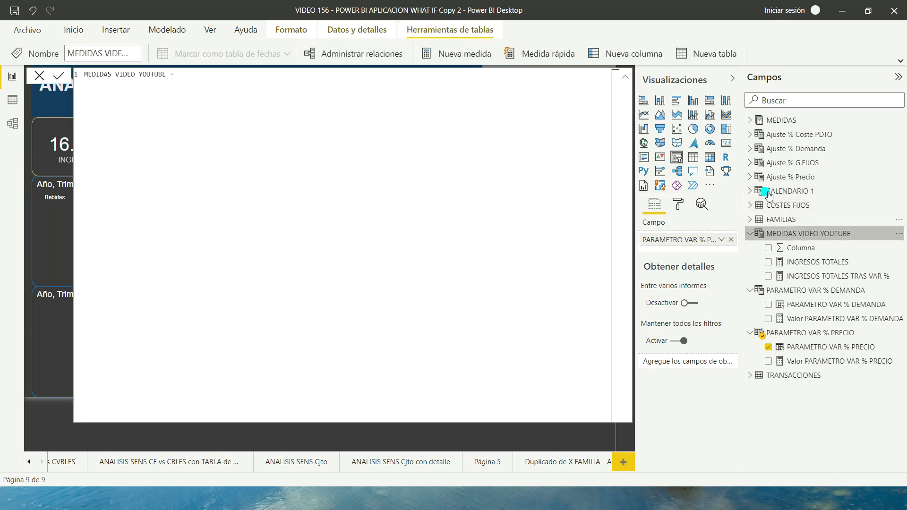
Create the VAR INGRESOS X AJUSTE measure as INGRESOS TOTALES TRAS VAR % minus INGRESOS TOTALES.
right_click(796, 238)
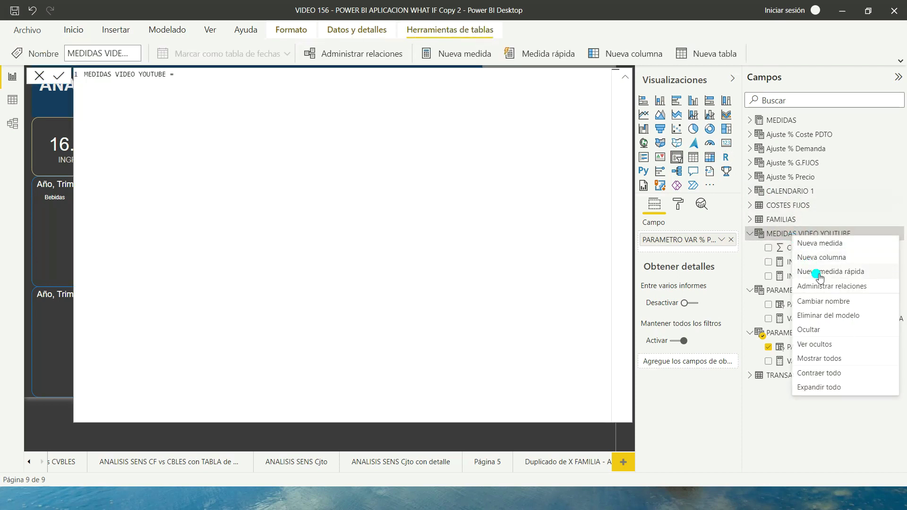
click(808, 243)
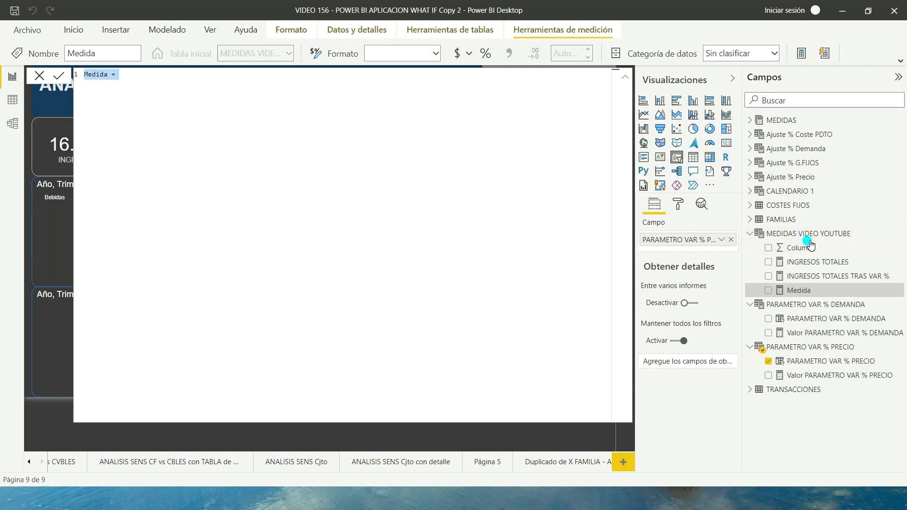
text(VAR INGRESOS X AJUSTE)
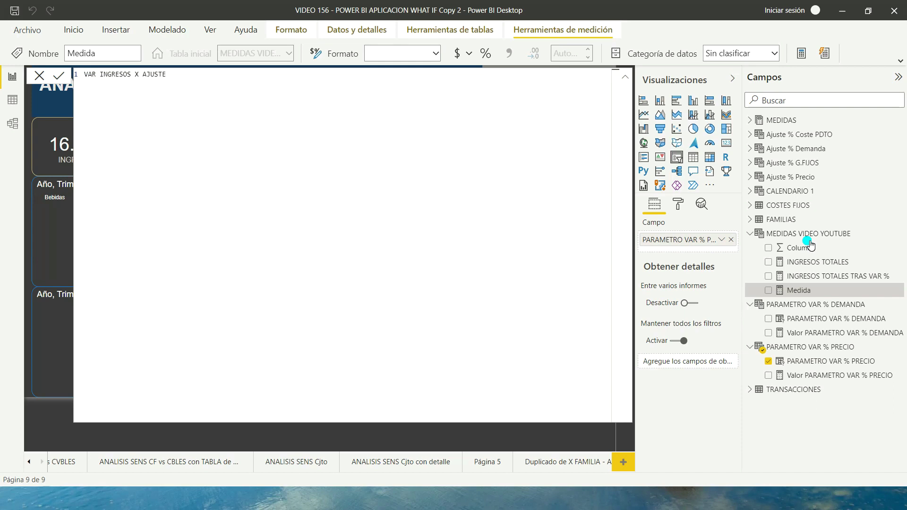
text(')
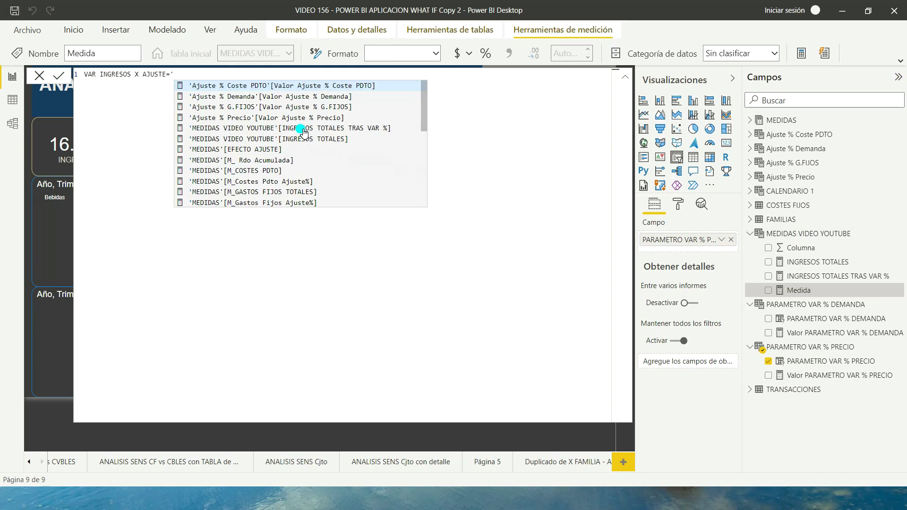
click(300, 129)
text(-')
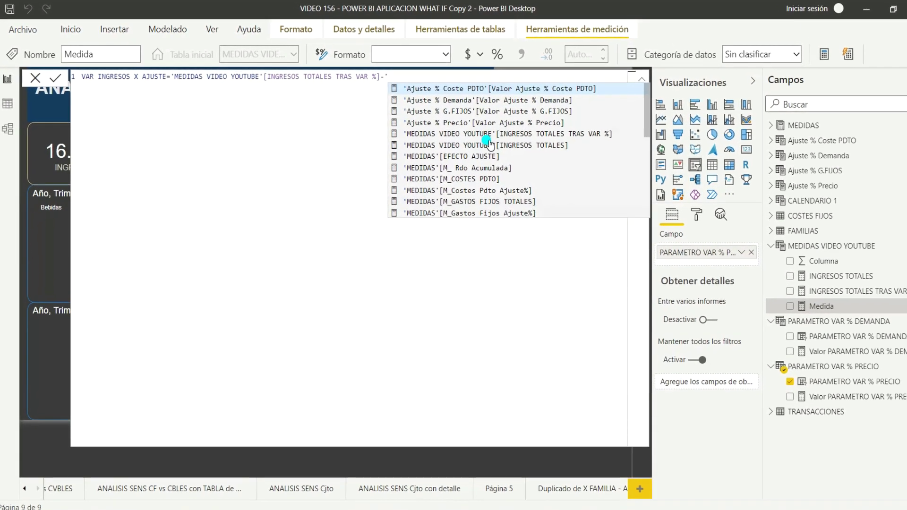
click(490, 145)
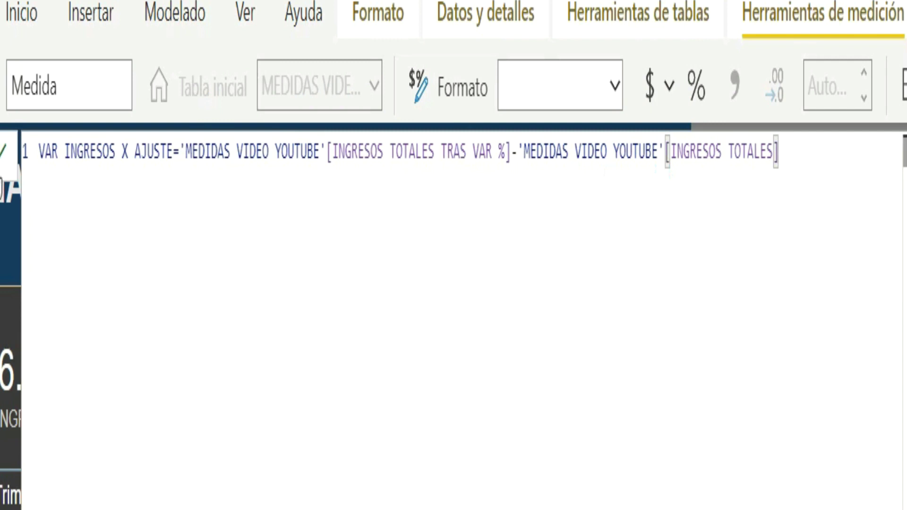
click(2, 151)
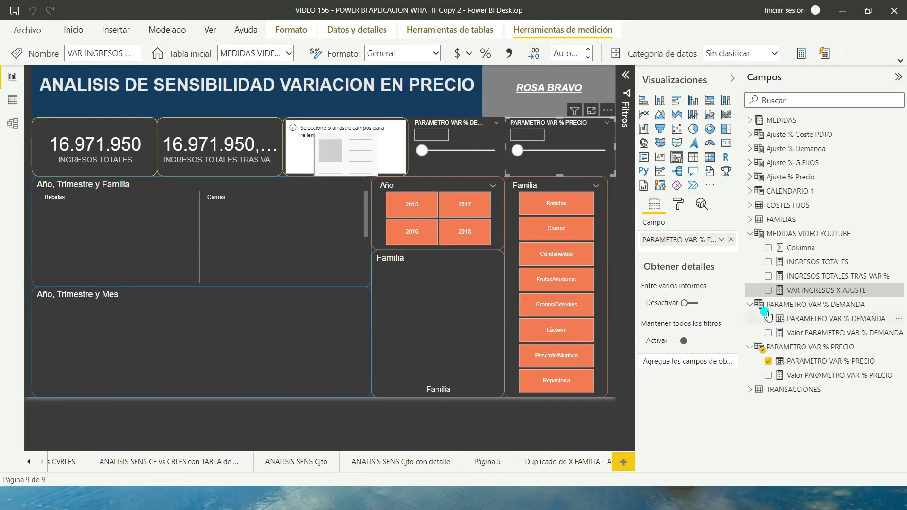
Show VAR INGRESOS X AJUSTE in the empty third card.
click(805, 291)
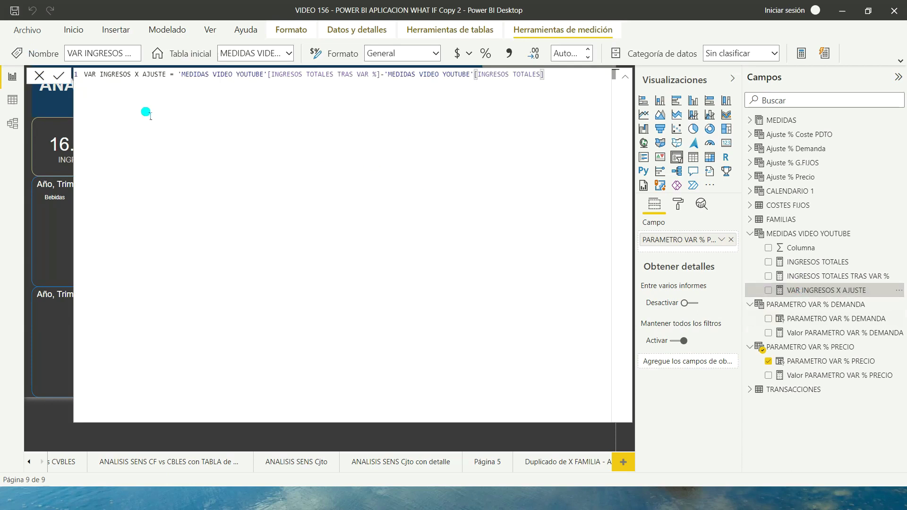
click(39, 75)
click(344, 156)
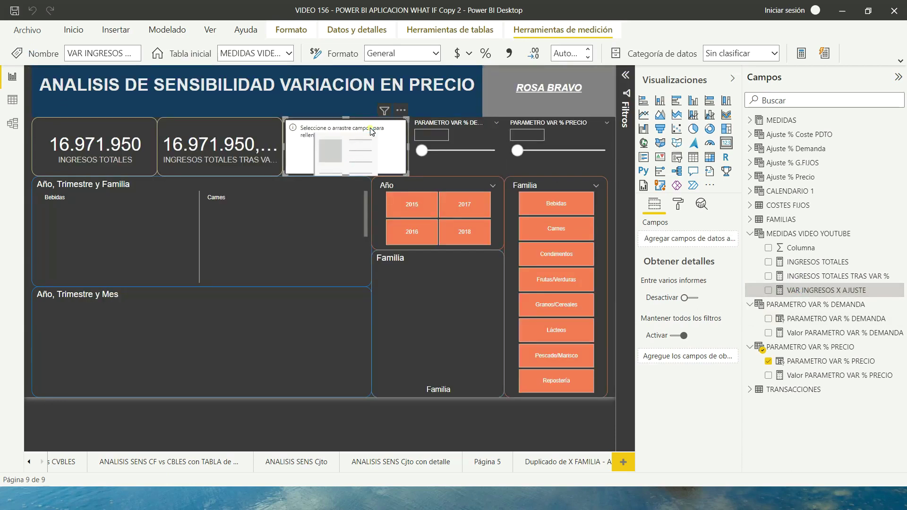
drag(812, 291, 692, 240)
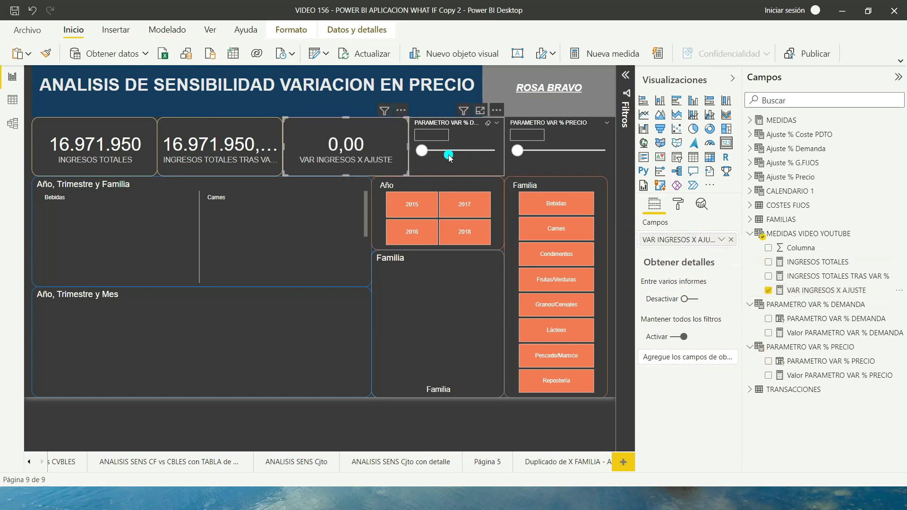
Try a demand variation of 0,1, undo it, then set the price variation to -0,03.
mouse_move(431, 135)
click(423, 135)
text(0,1)
key(Return)
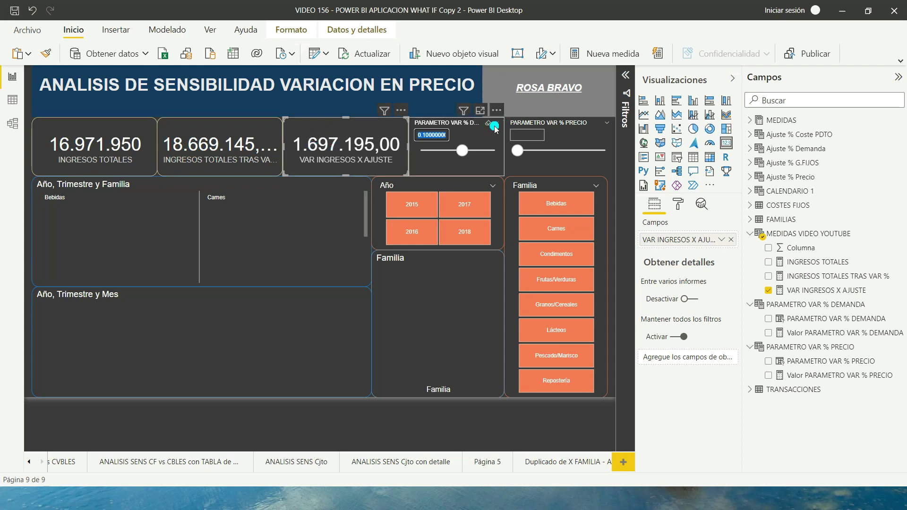
key(ctrl+z)
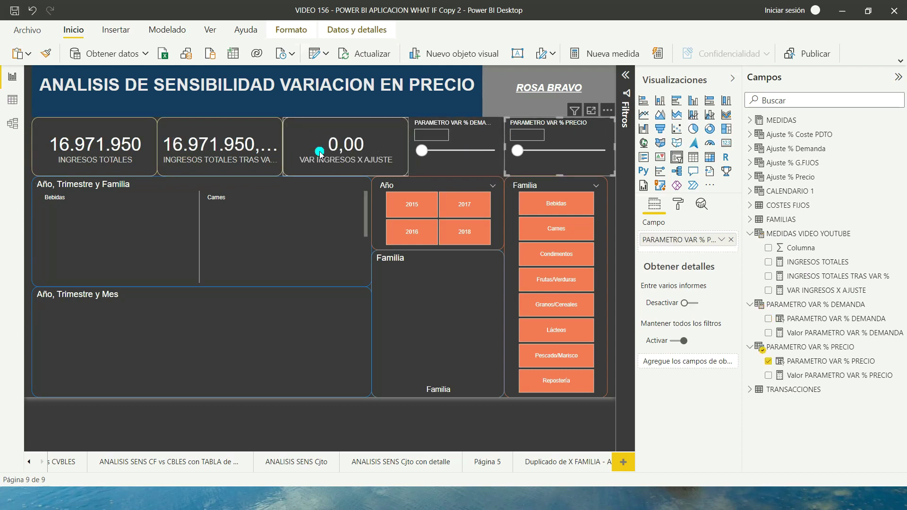
mouse_move(527, 134)
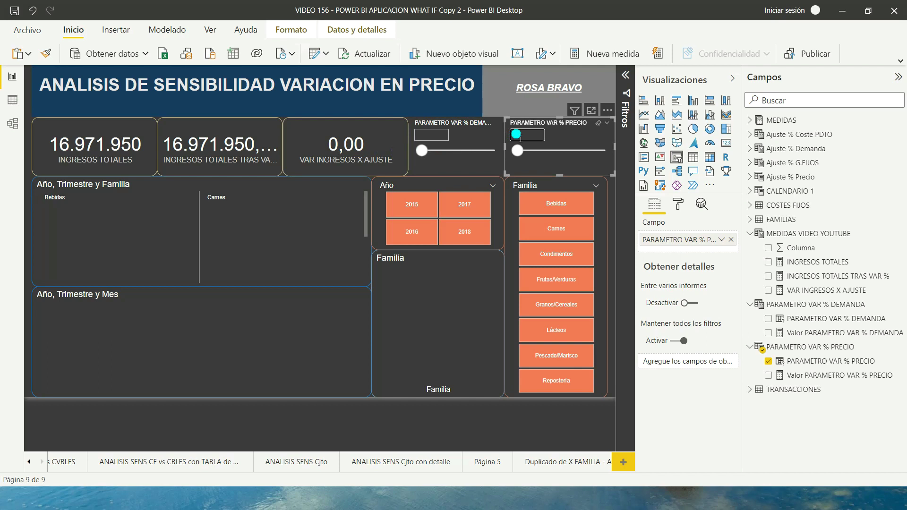
mouse_move(559, 146)
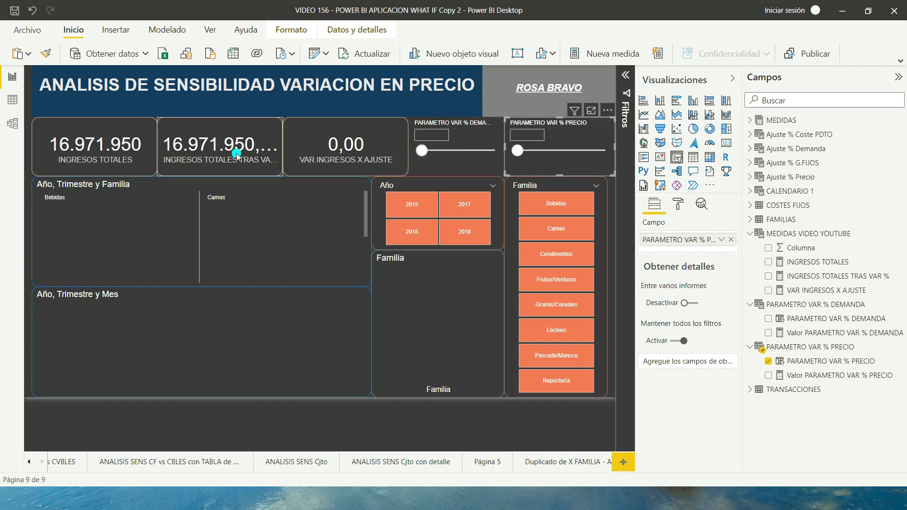
click(527, 135)
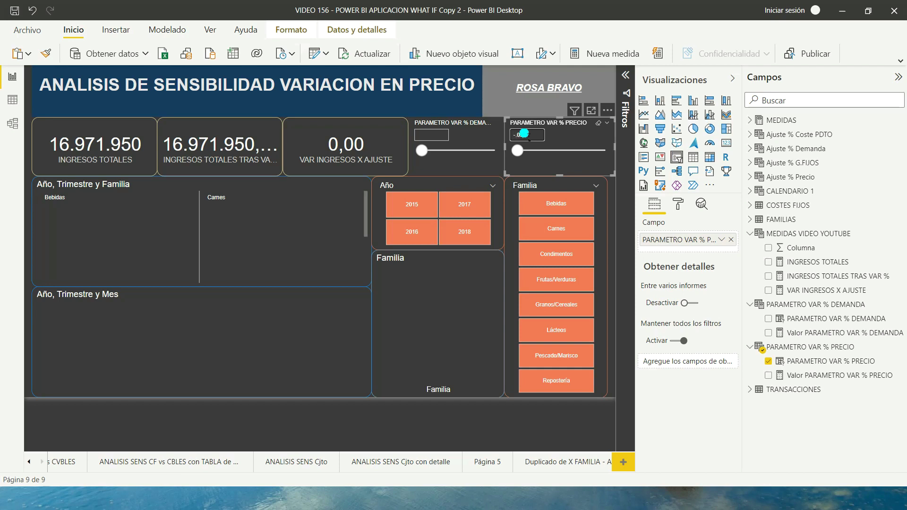
key(Return)
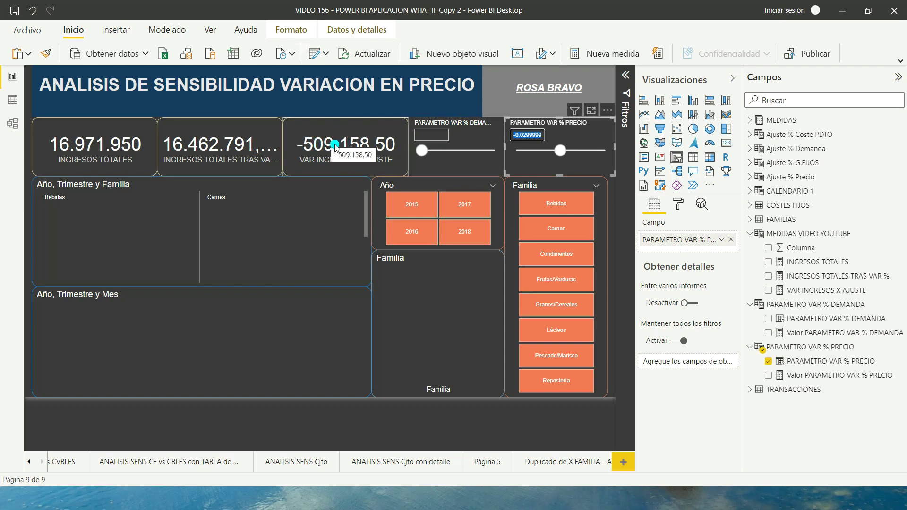
Step the demand variation up to 0,04 with price kept at -0,03, giving 149.353,16.
click(428, 136)
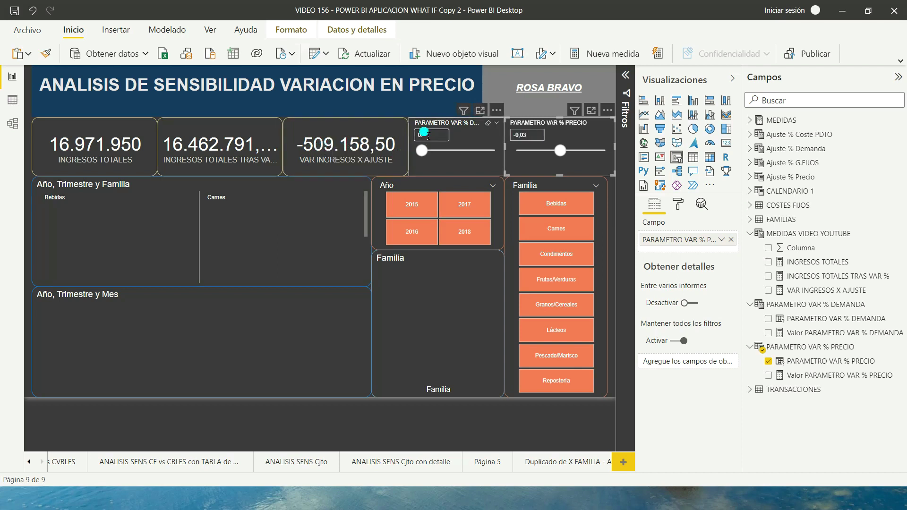
key(Return)
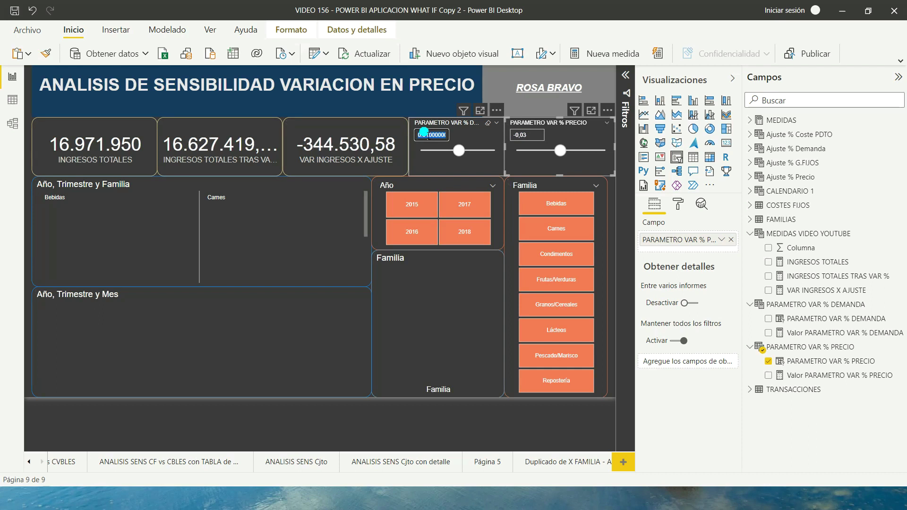
click(462, 151)
click(431, 135)
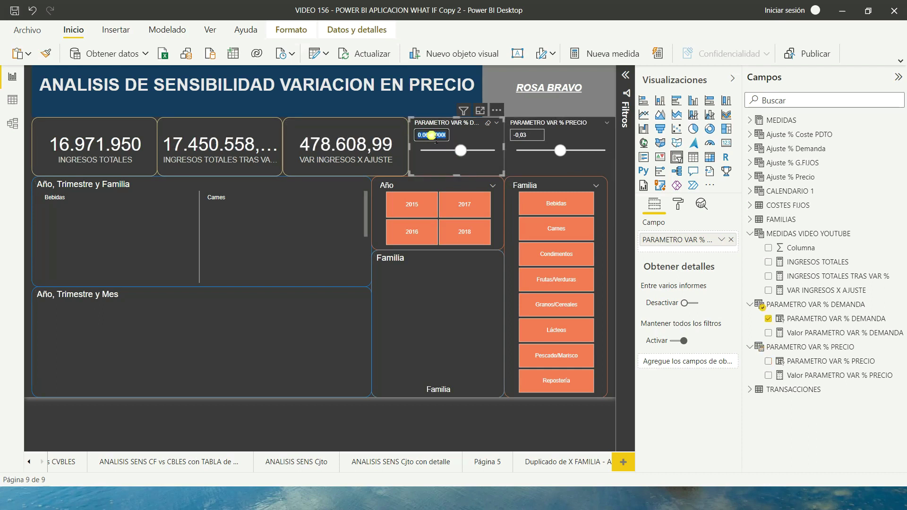
key(Return)
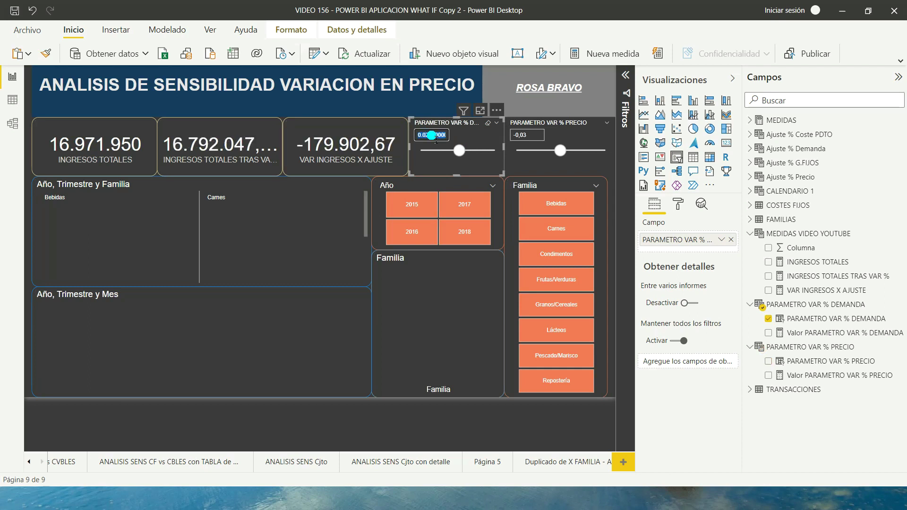
key(Return)
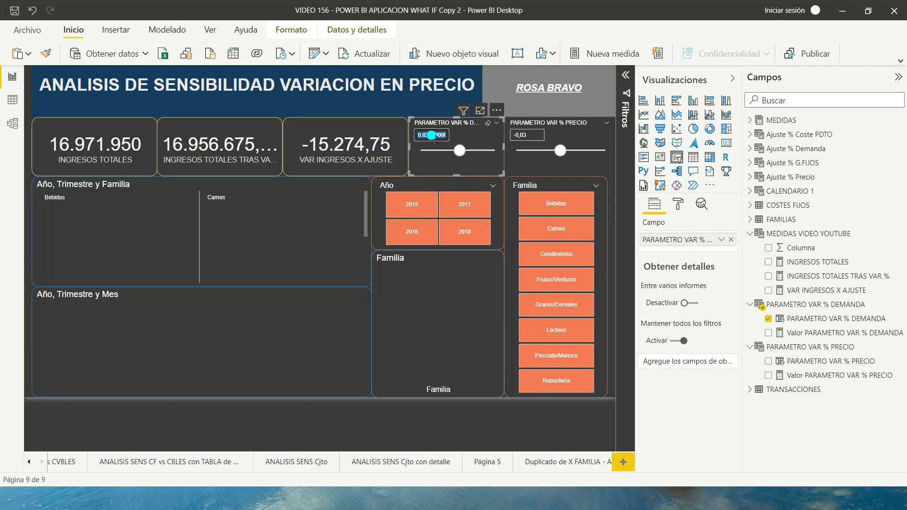
key(Return)
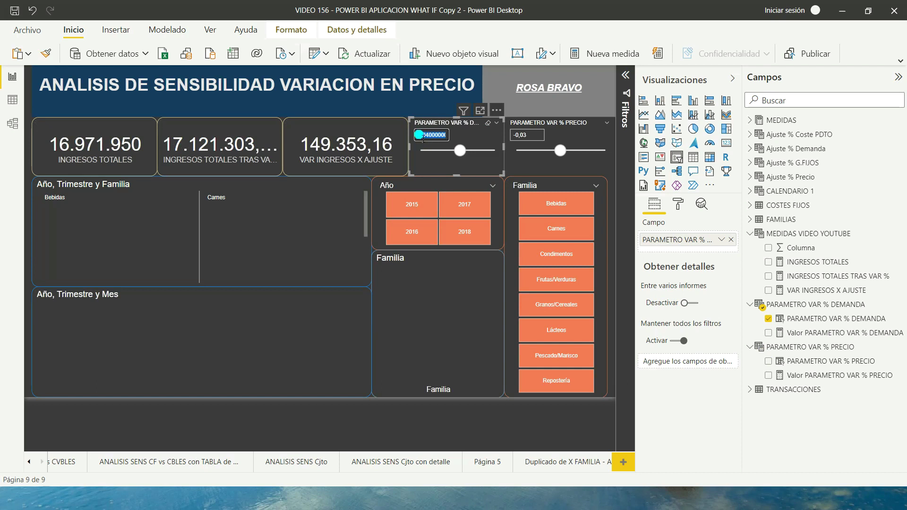
text(0,04)
click(528, 136)
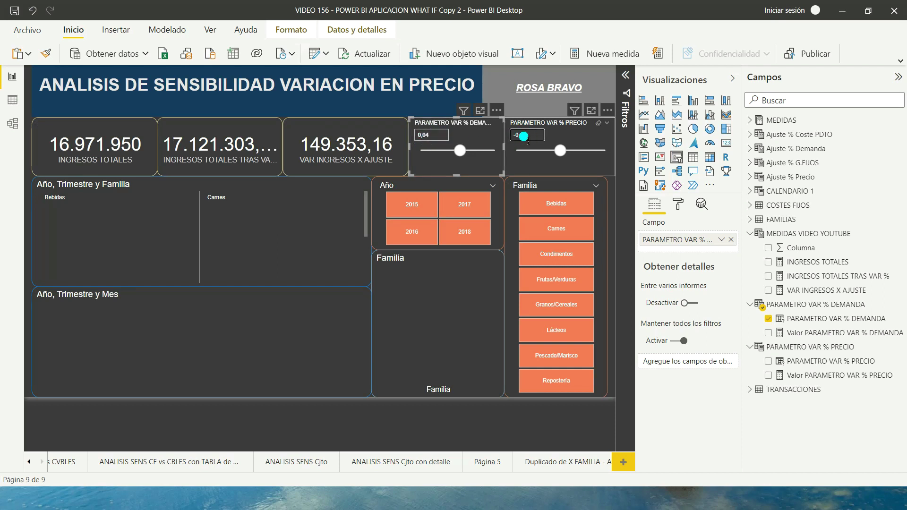
click(229, 228)
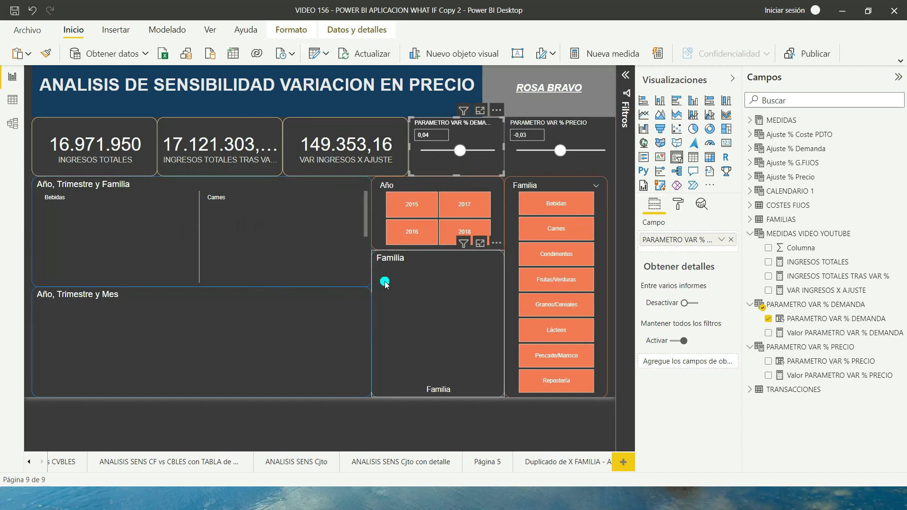
Rebuild the Familia visual as a column chart of VAR INGRESOS X AJUSTE by Familia.
click(411, 296)
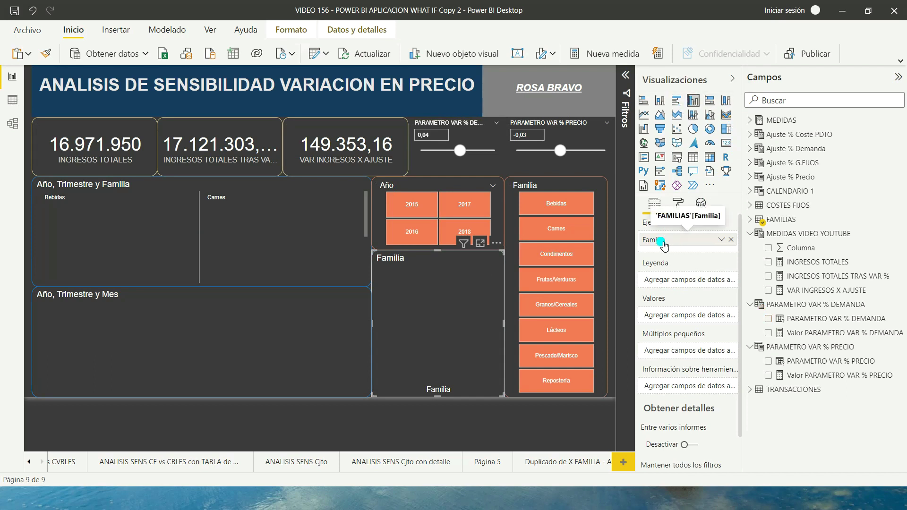
click(731, 239)
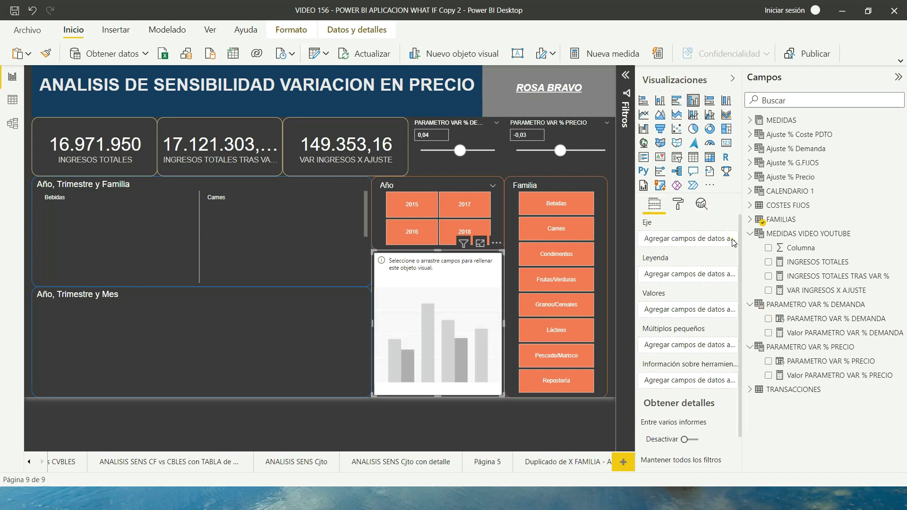
click(750, 219)
drag(797, 234, 681, 240)
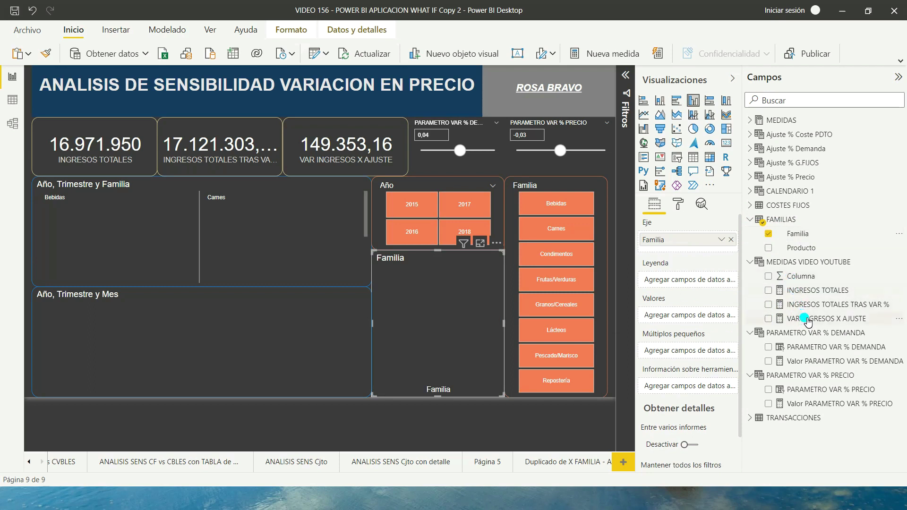
drag(808, 320, 701, 321)
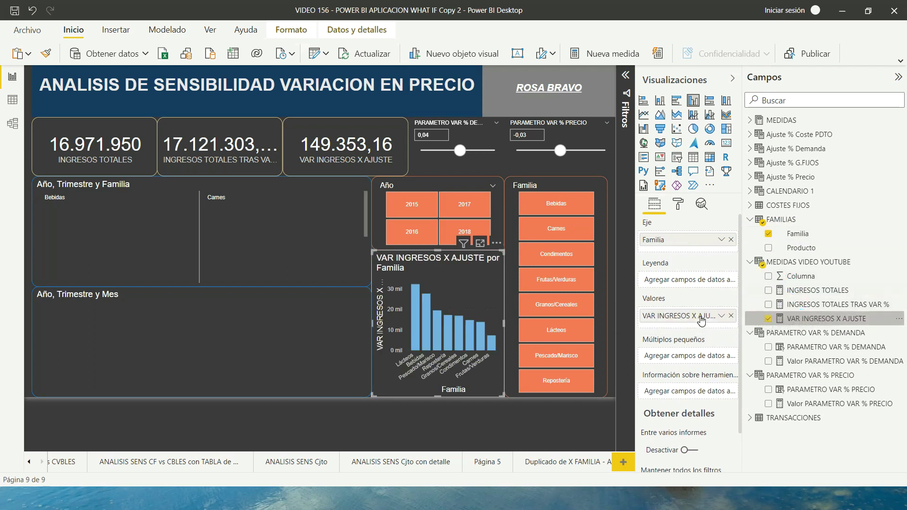
Check the family chart by filtering the page to 2017, then clearing the year filter.
click(406, 302)
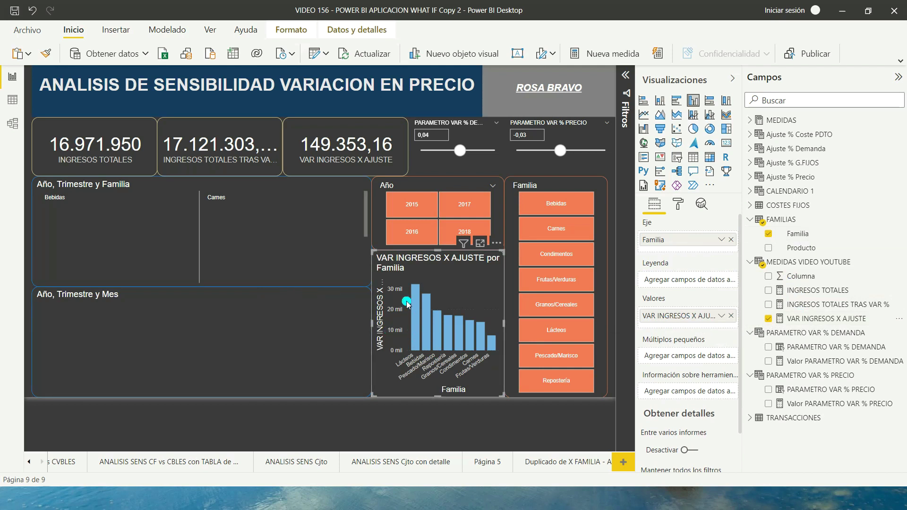
mouse_move(431, 135)
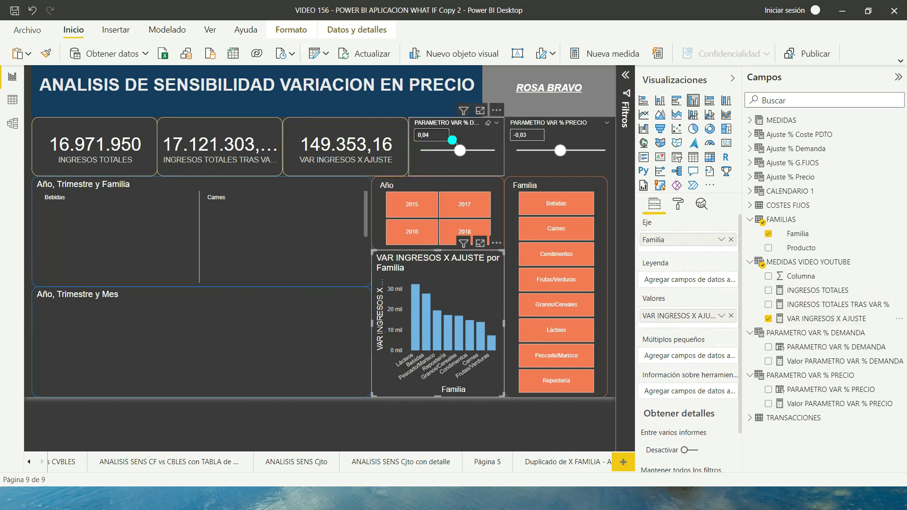
click(419, 320)
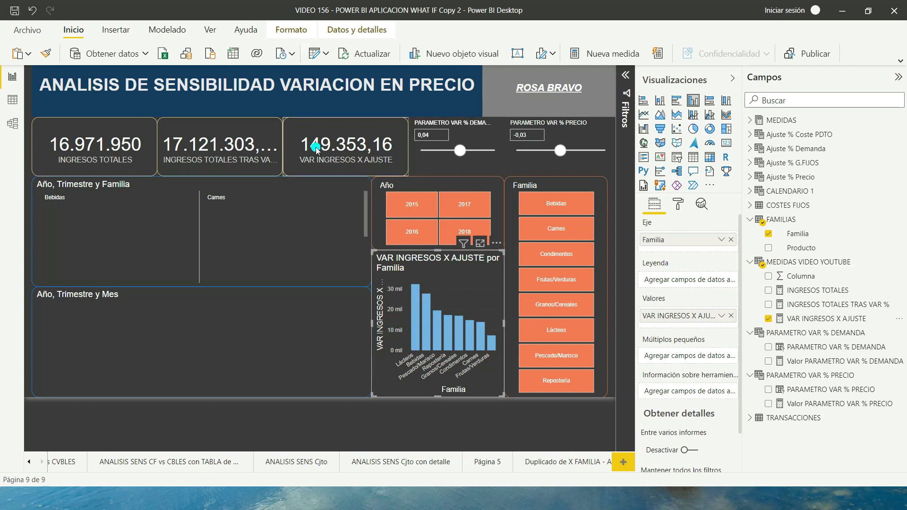
click(439, 218)
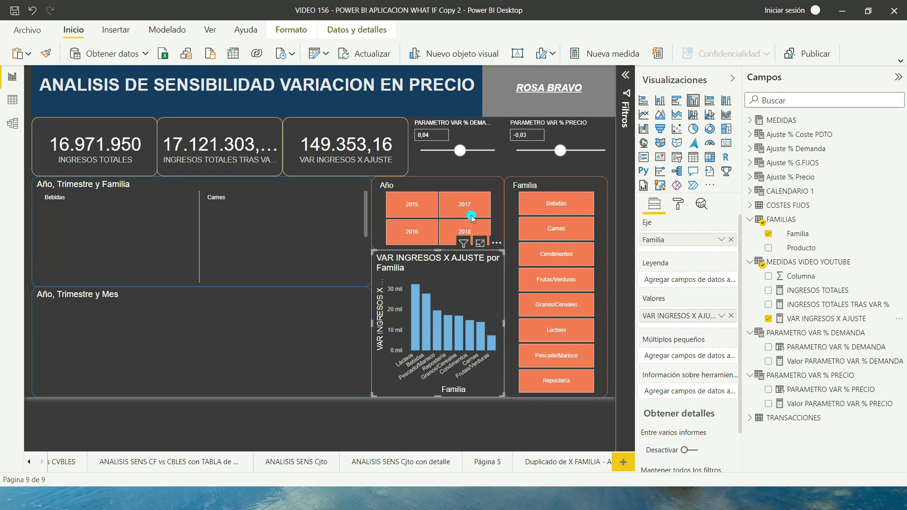
click(403, 364)
click(415, 321)
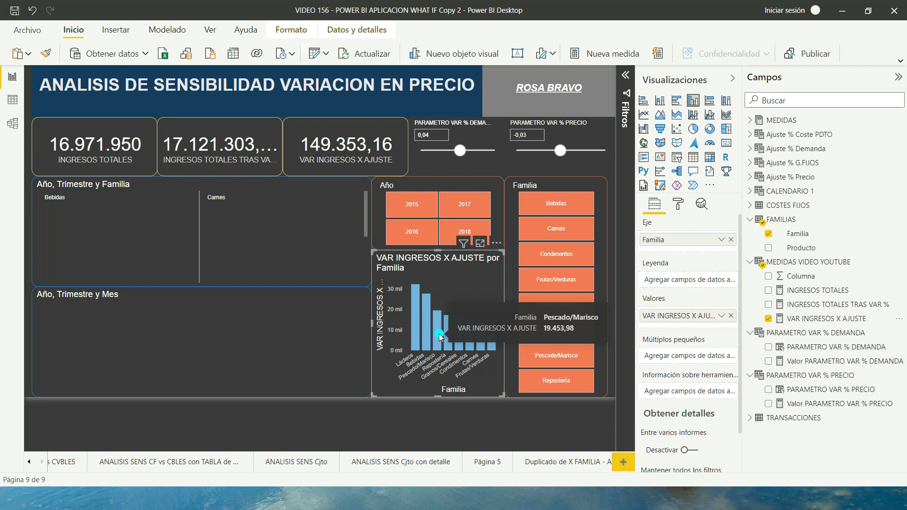
Cycle the Año slicer through 2015, 2016, 2017 and 2018, then clear the year filter.
click(405, 205)
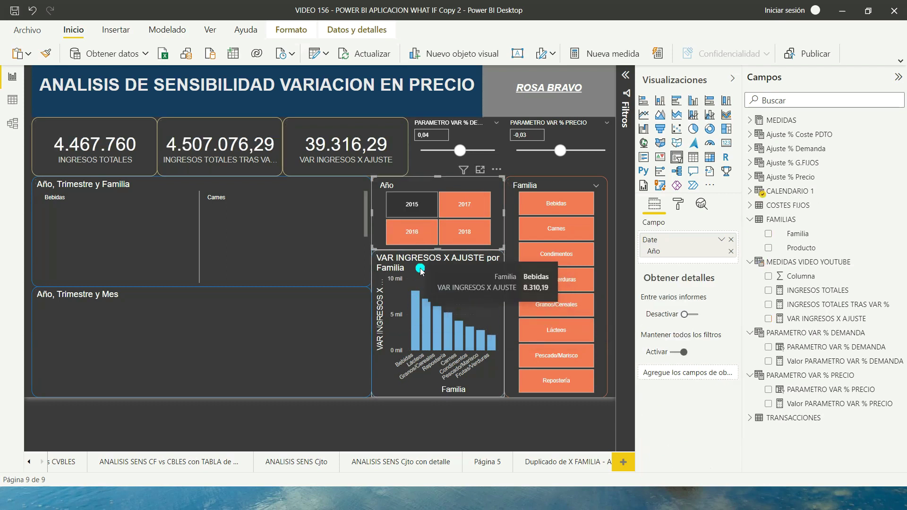
click(414, 236)
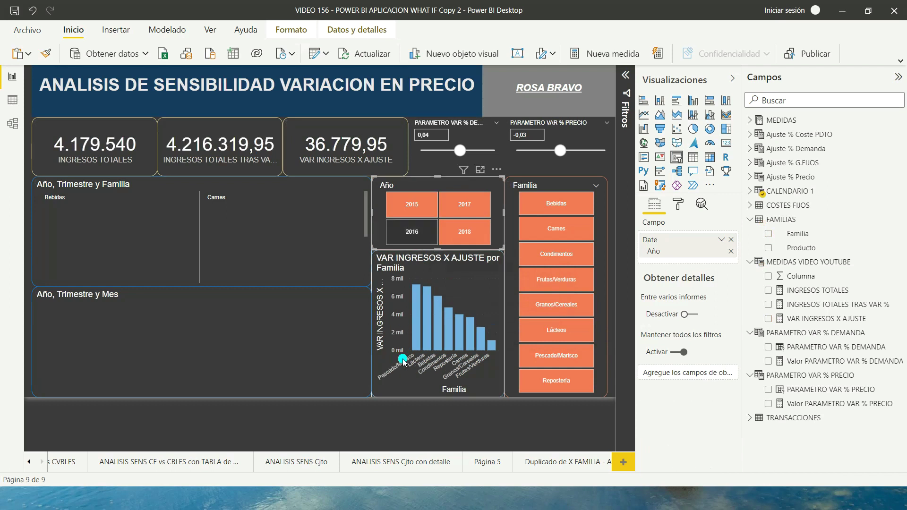
click(459, 207)
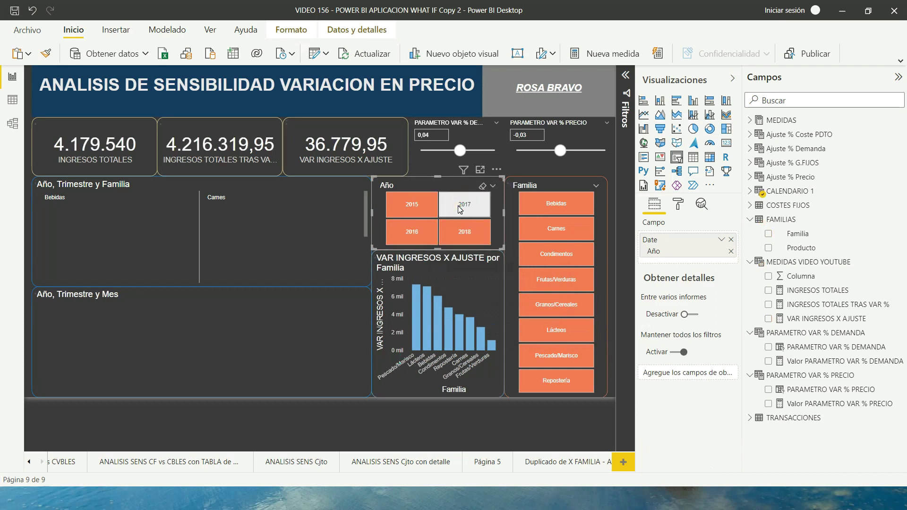
click(461, 237)
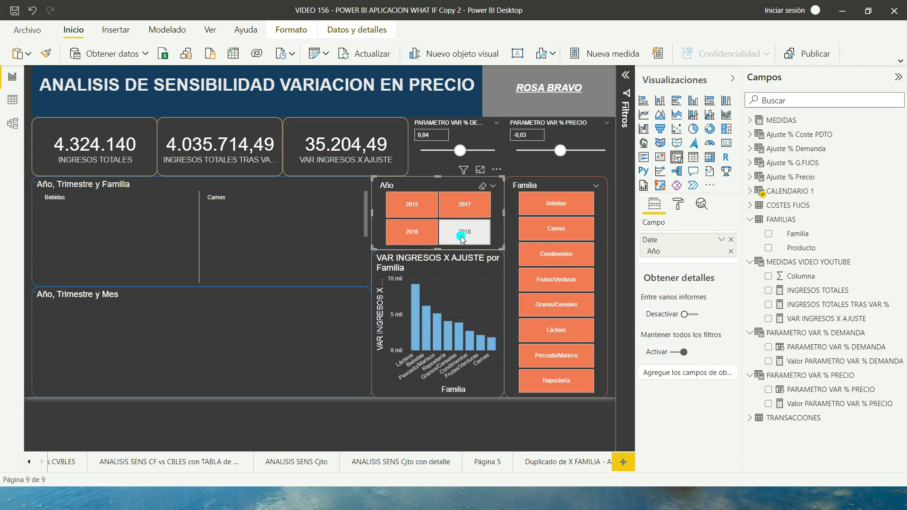
click(482, 186)
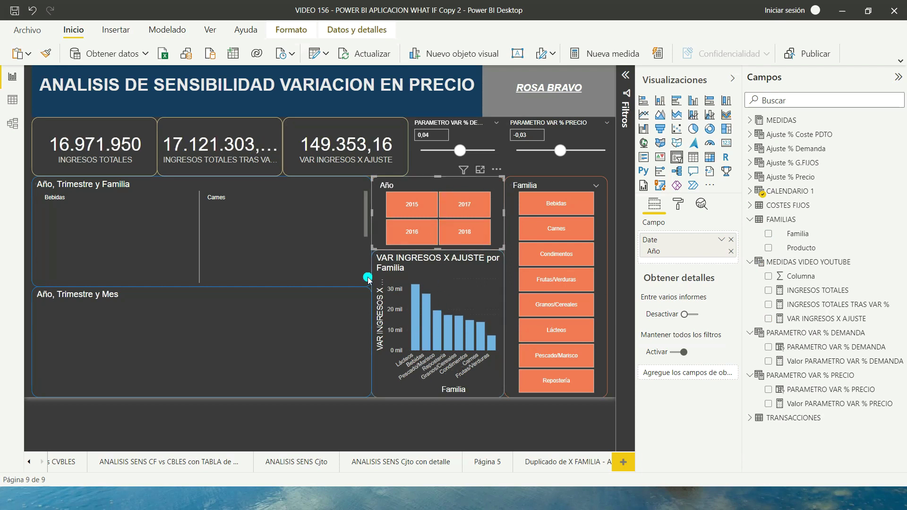
mouse_move(201, 342)
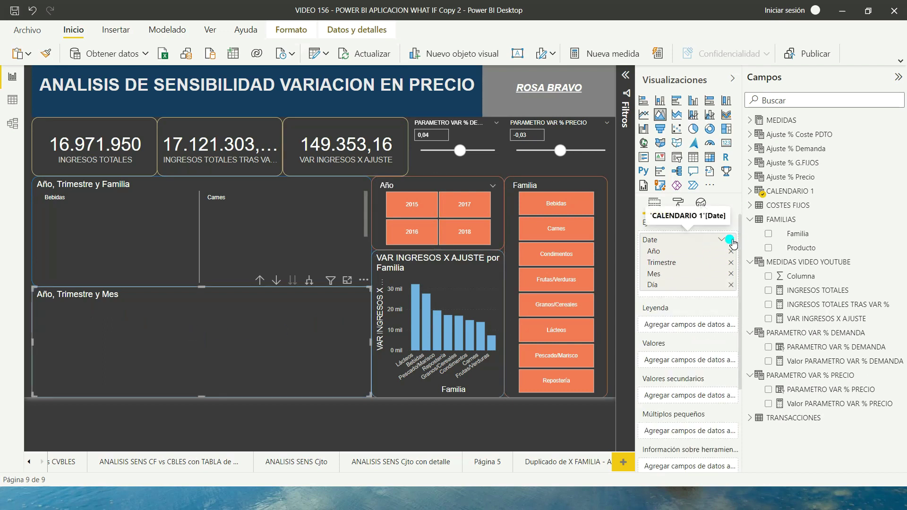
Put Date on the lower area chart's axis and plot INGRESOS TOTALES and INGRESOS TOTALES TRAS VAR %.
click(752, 192)
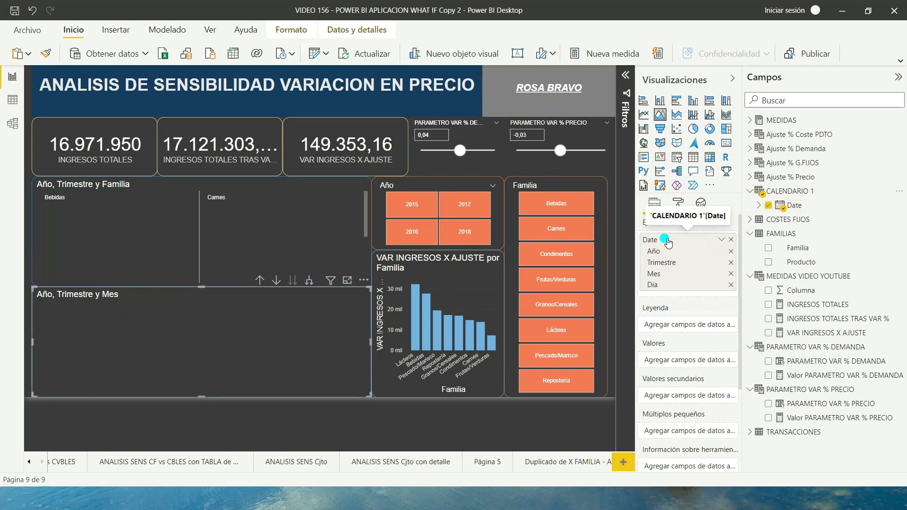
click(730, 240)
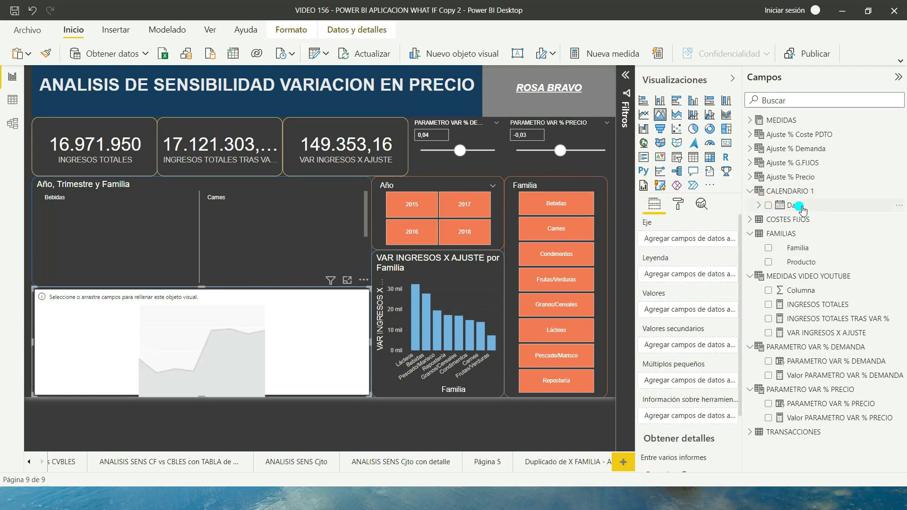
drag(795, 205, 679, 242)
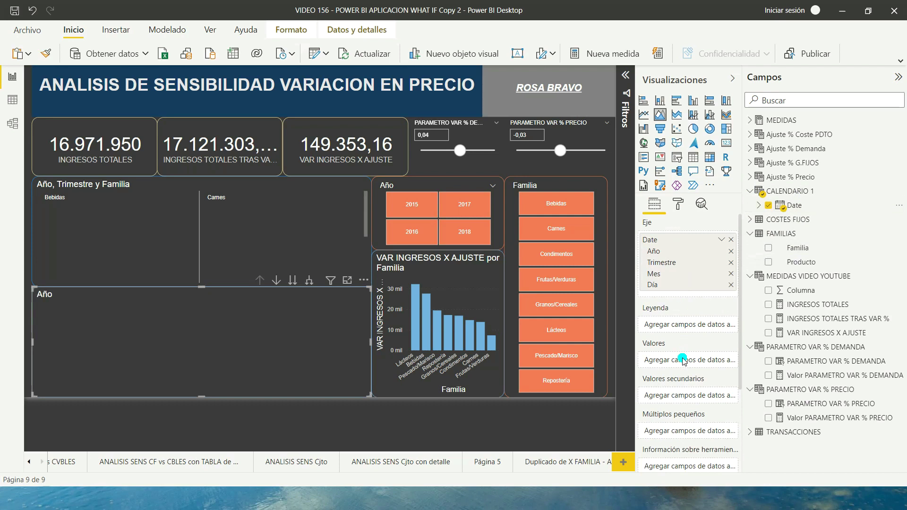
drag(796, 305, 681, 363)
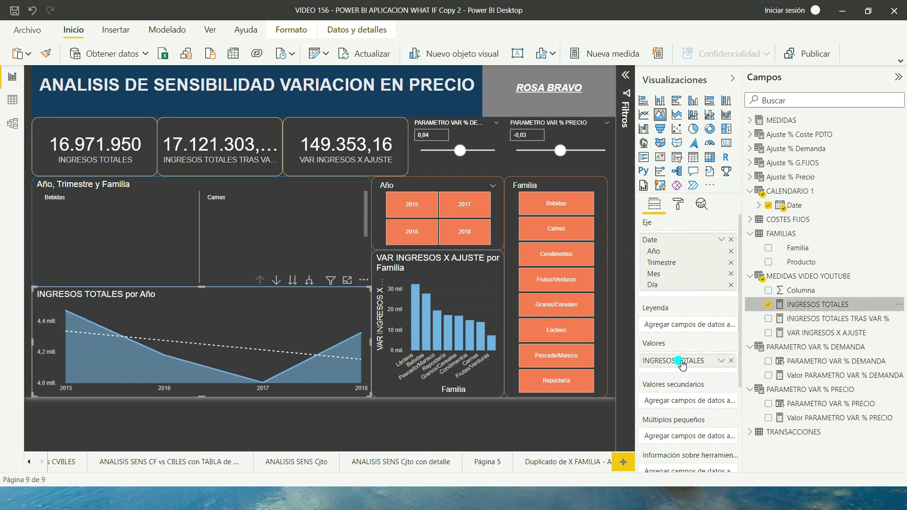
drag(805, 319, 687, 374)
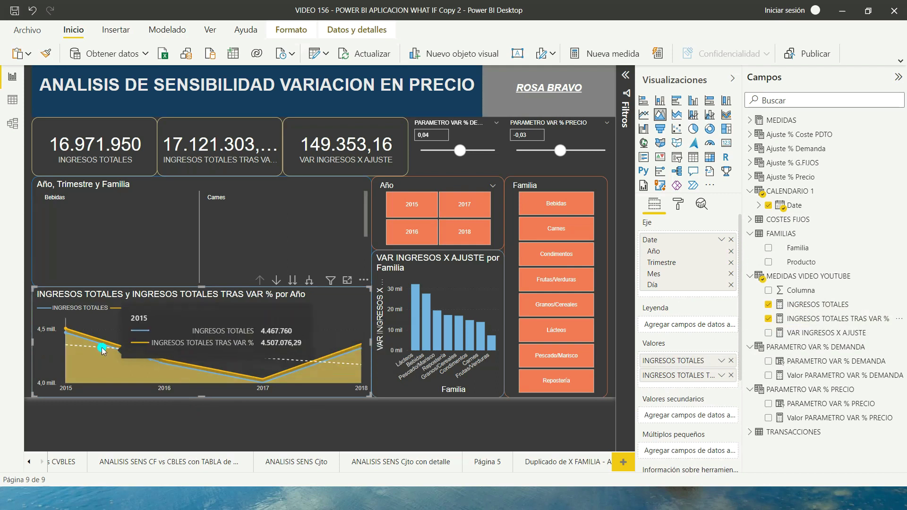
Add a dashed trend line to the area chart from its Analytics settings.
click(701, 204)
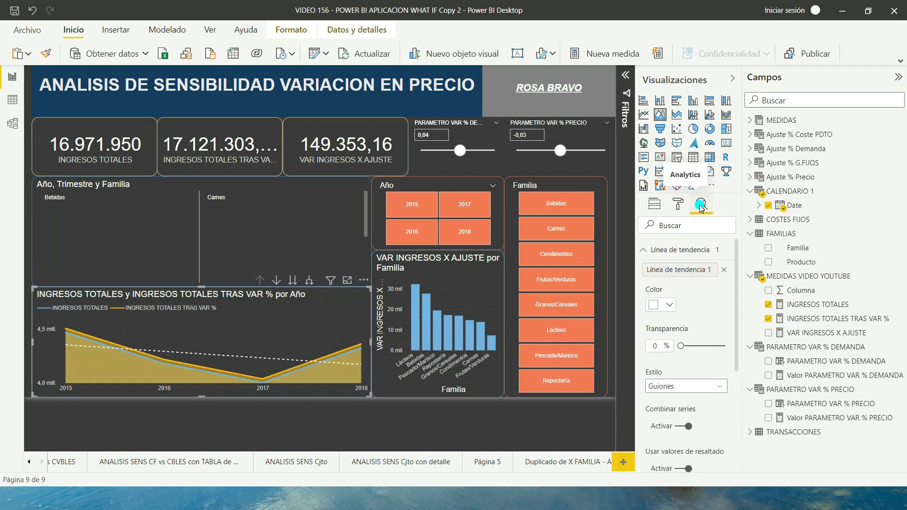
click(641, 249)
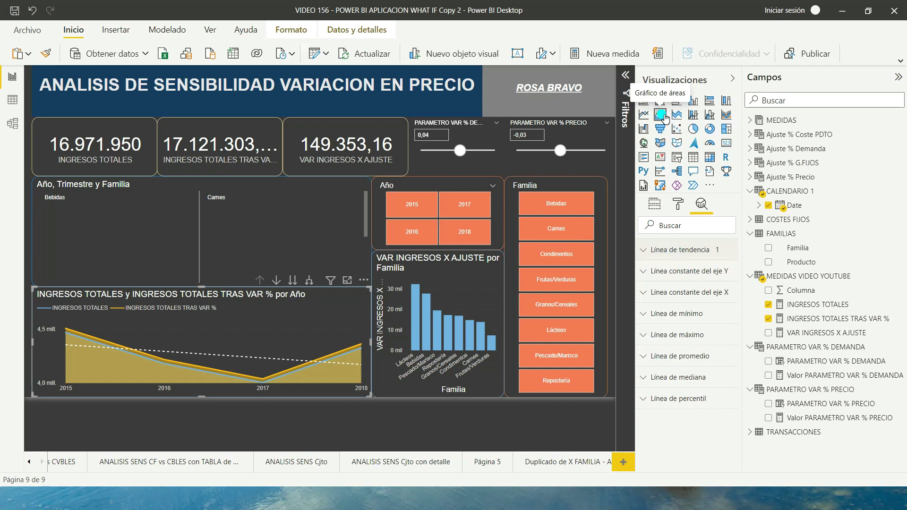
click(649, 250)
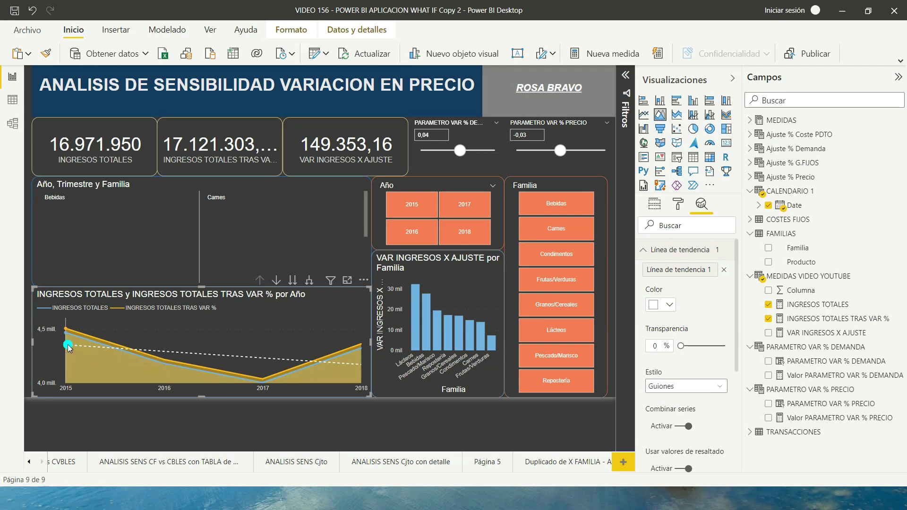
Collapse the trend line settings and nudge the demand and price variation sliders up.
click(641, 251)
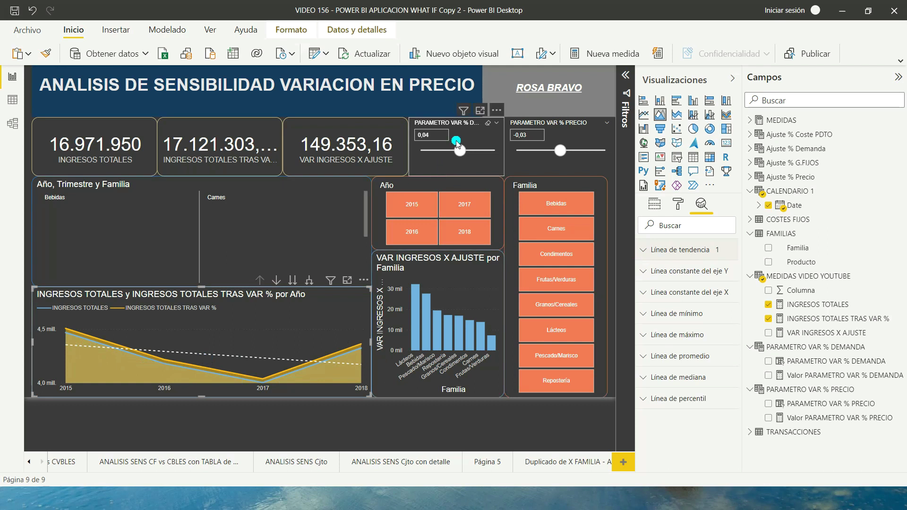
drag(459, 150, 462, 151)
mouse_move(560, 151)
mouse_down()
mouse_move(575, 149)
mouse_move(564, 149)
mouse_up()
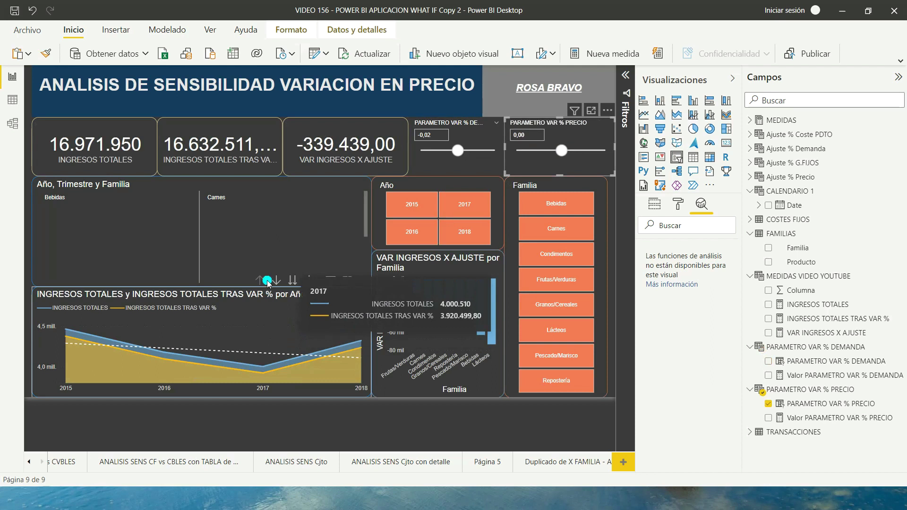
Select the lower area chart and expand the CALENDARIO 1 Date hierarchy levels.
click(304, 327)
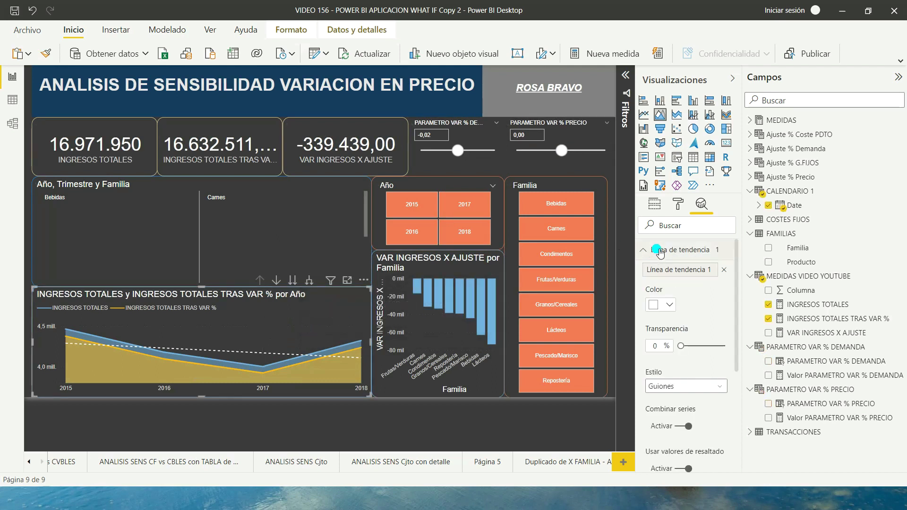
click(654, 207)
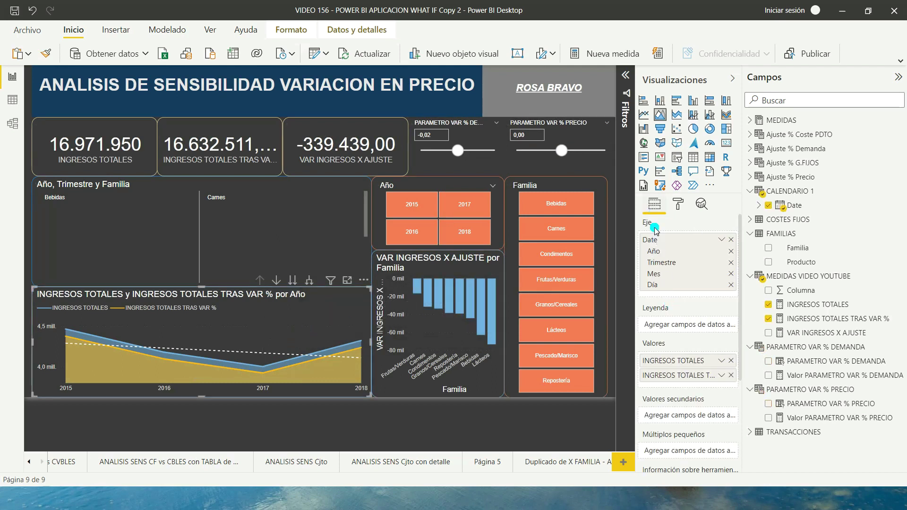
click(760, 195)
click(750, 191)
click(758, 205)
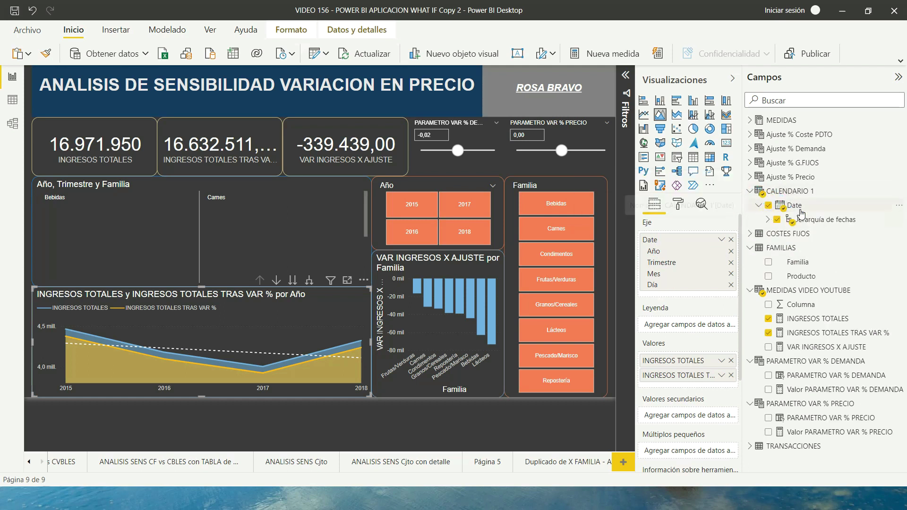
click(767, 219)
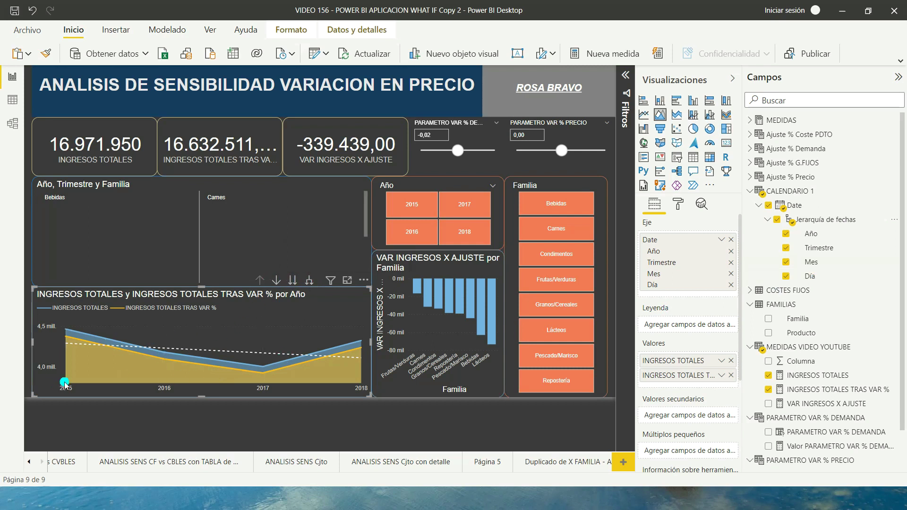
Drill the revenue area chart down through quarters and days, then back up to months.
click(310, 281)
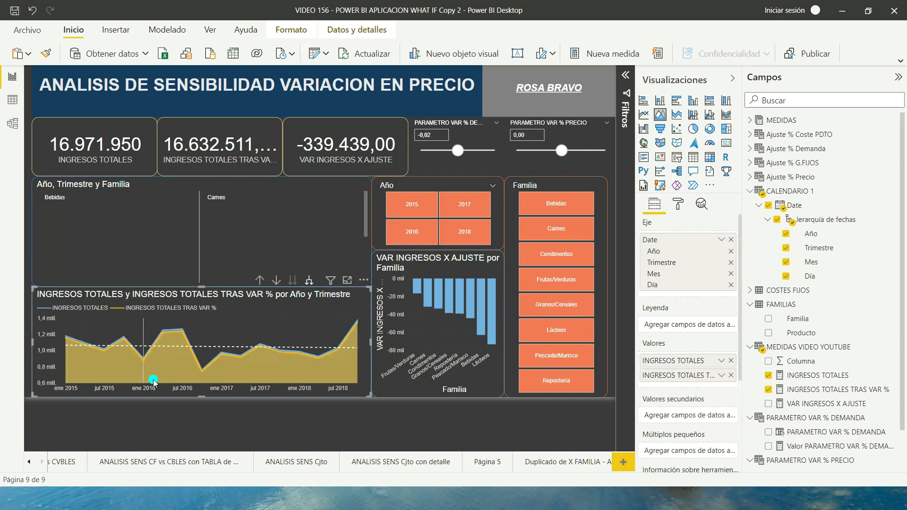
click(310, 282)
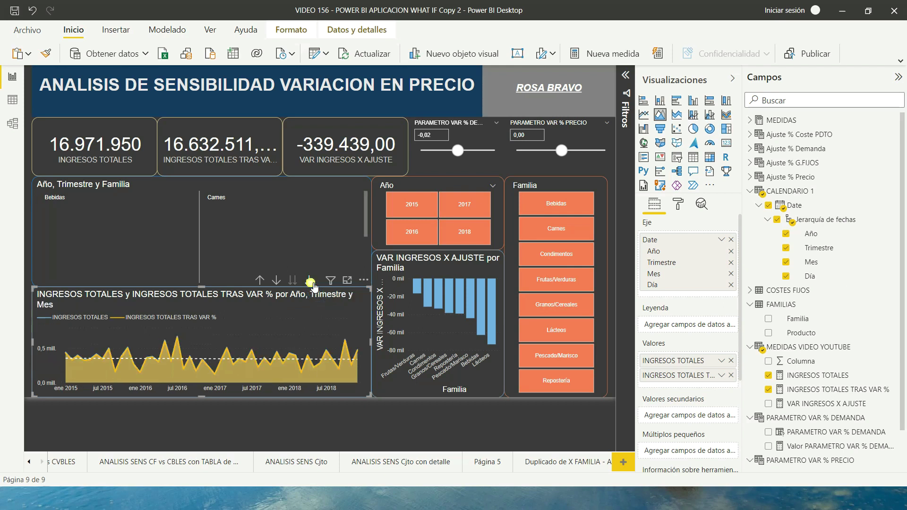
click(311, 282)
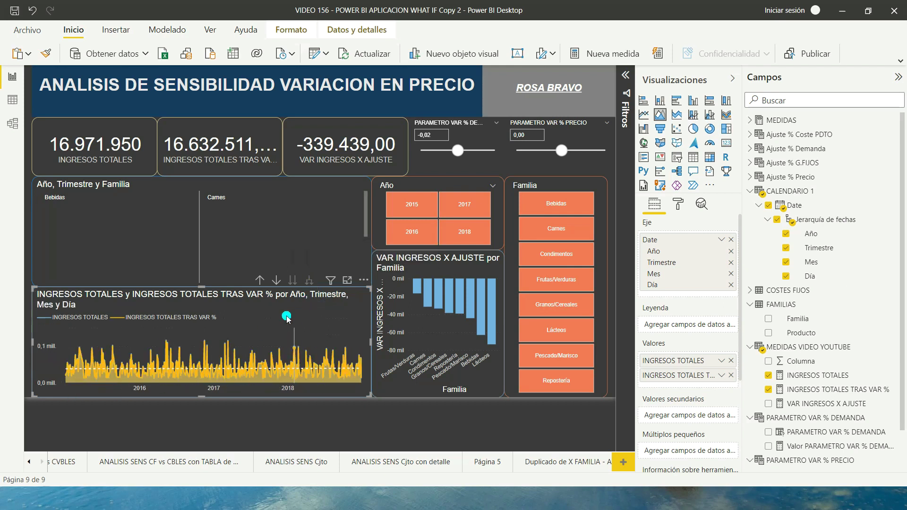
click(260, 281)
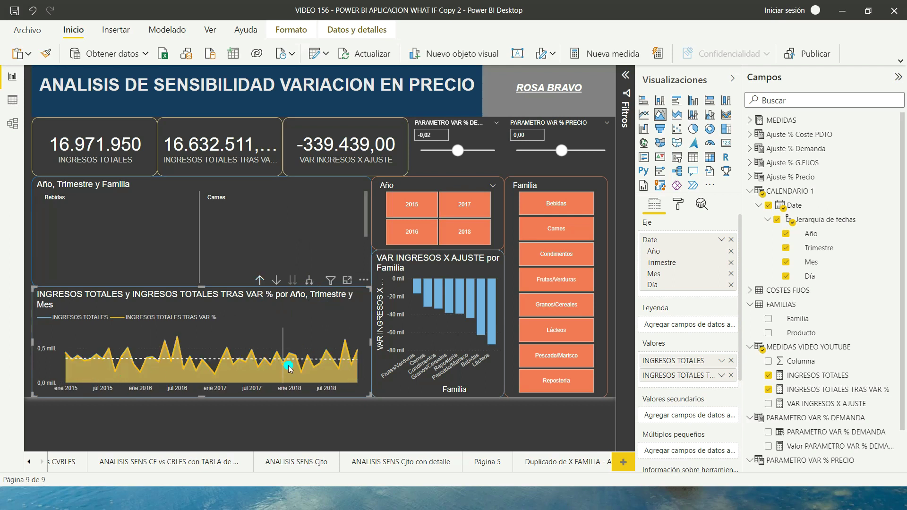
Move the demand and price variation sliders, then select the top family chart.
mouse_move(459, 156)
mouse_down()
mouse_move(442, 149)
mouse_move(474, 150)
mouse_up()
click(467, 140)
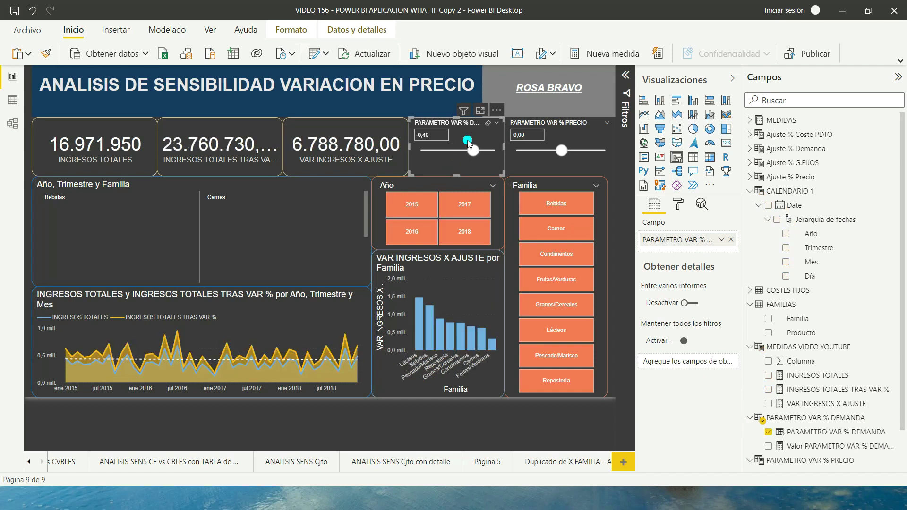
click(564, 140)
drag(566, 151, 574, 150)
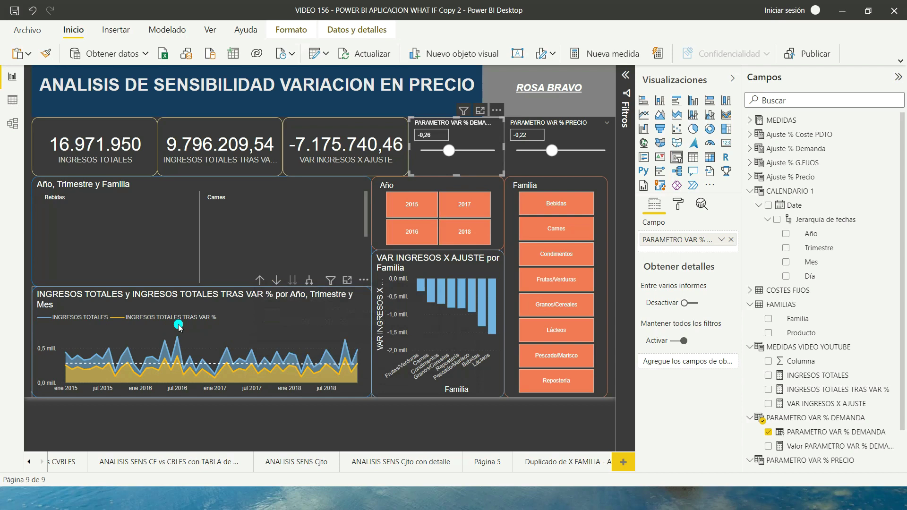
click(84, 236)
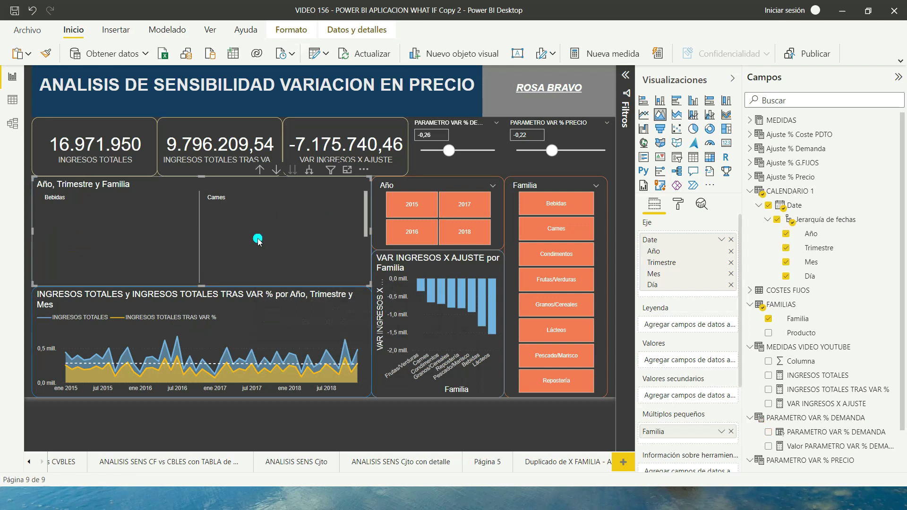
Remove the top chart's date hierarchy and Familia fields and convert it to an area chart.
click(730, 239)
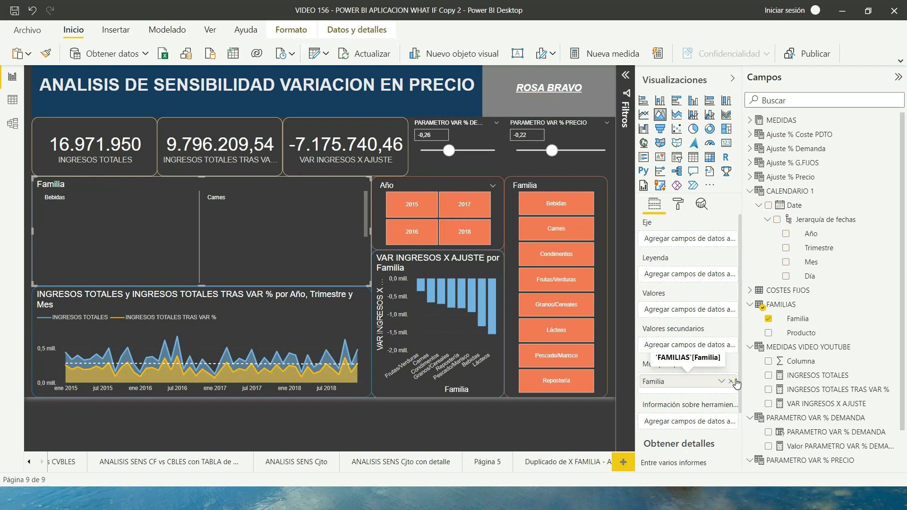
click(730, 381)
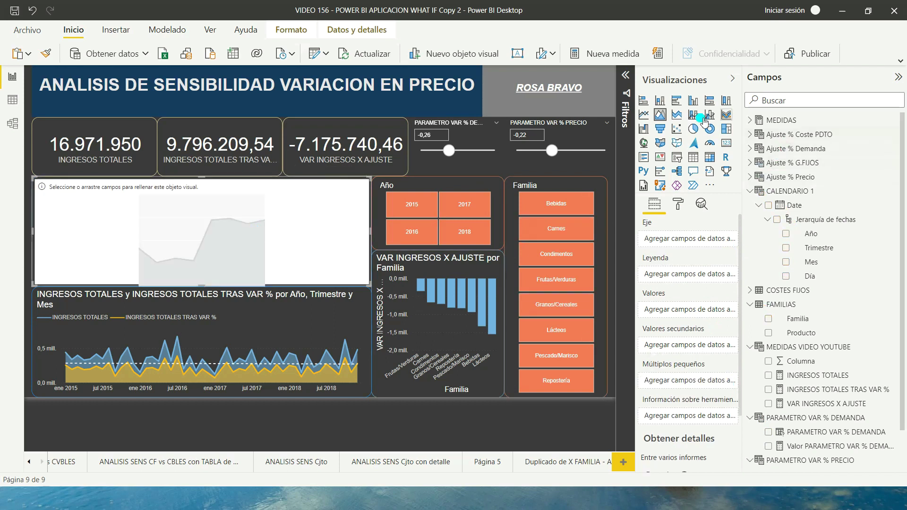
click(662, 115)
Plot INGRESOS TOTALES and INGRESOS TOTALES TRAS VAR % by Date, with Familia small multiples.
drag(751, 219, 684, 241)
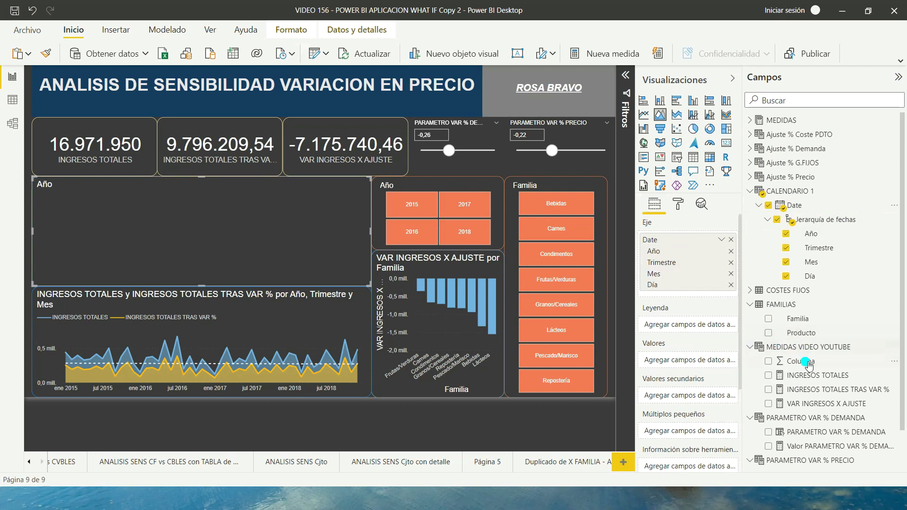
mouse_move(812, 377)
mouse_down()
mouse_move(712, 351)
mouse_move(687, 361)
mouse_up()
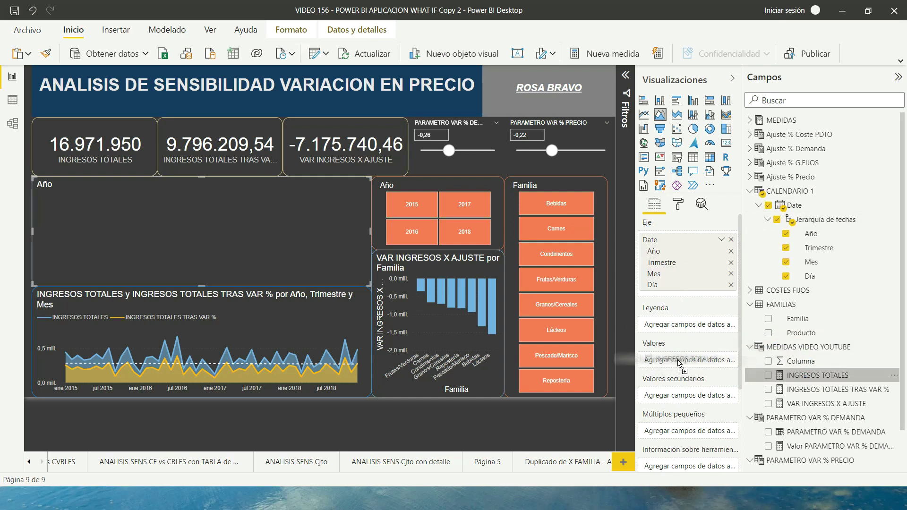
drag(818, 390, 685, 371)
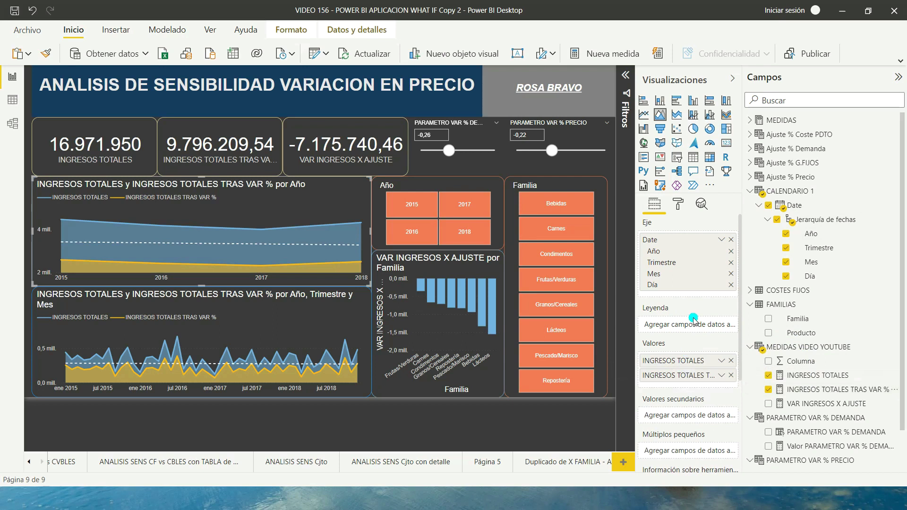
scroll(681, 322, down, 2)
scroll(680, 325, down, 3)
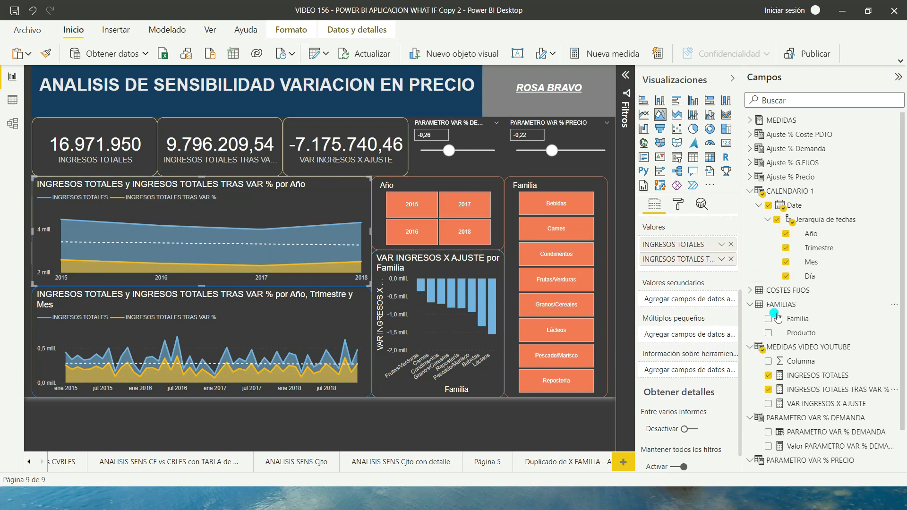
drag(797, 318, 680, 340)
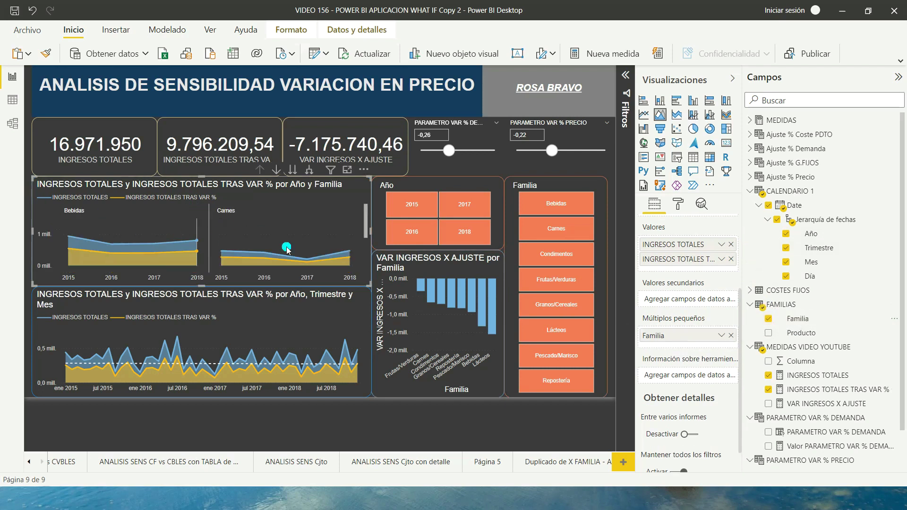
Set the small-multiples grid layout to three columns, then back to two.
click(677, 208)
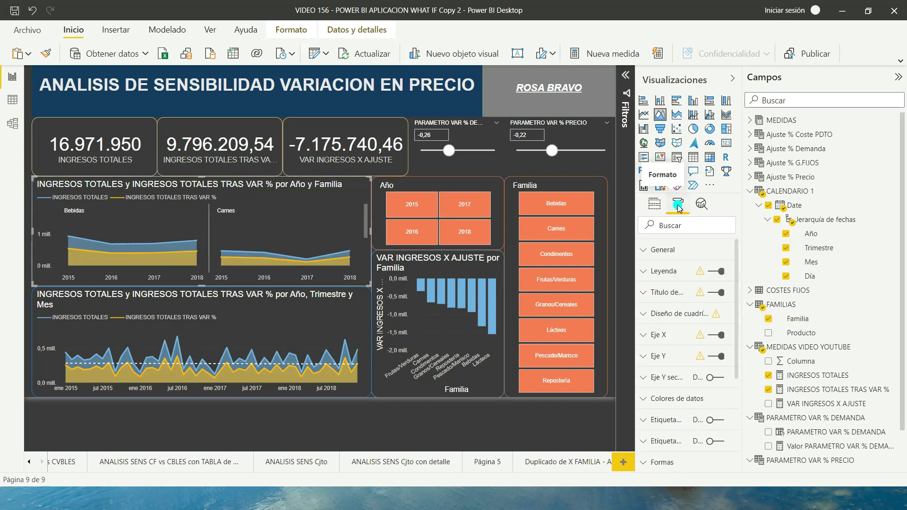
scroll(660, 354, down, 2)
scroll(660, 358, down, 1)
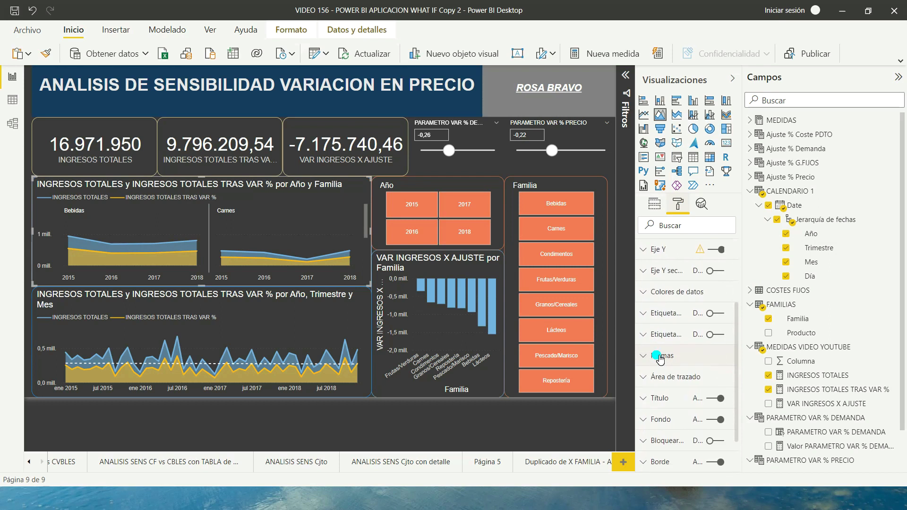
scroll(660, 359, up, 3)
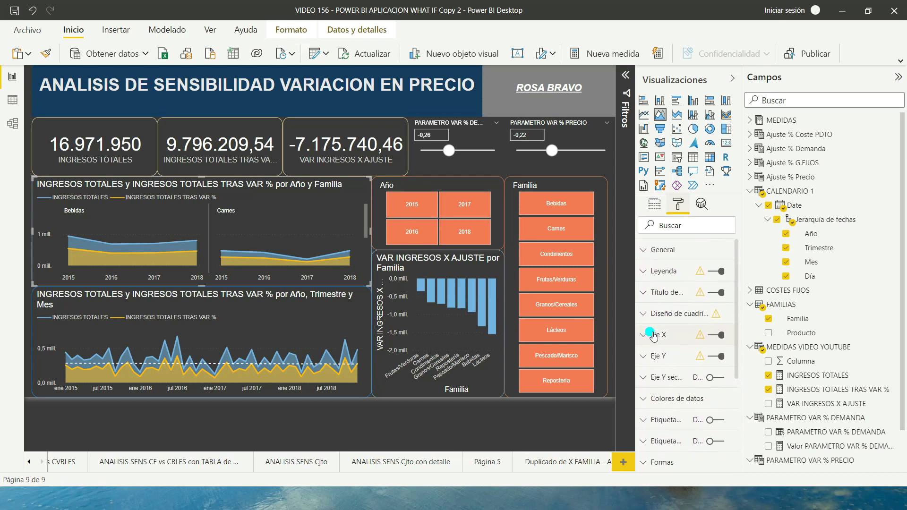
click(646, 314)
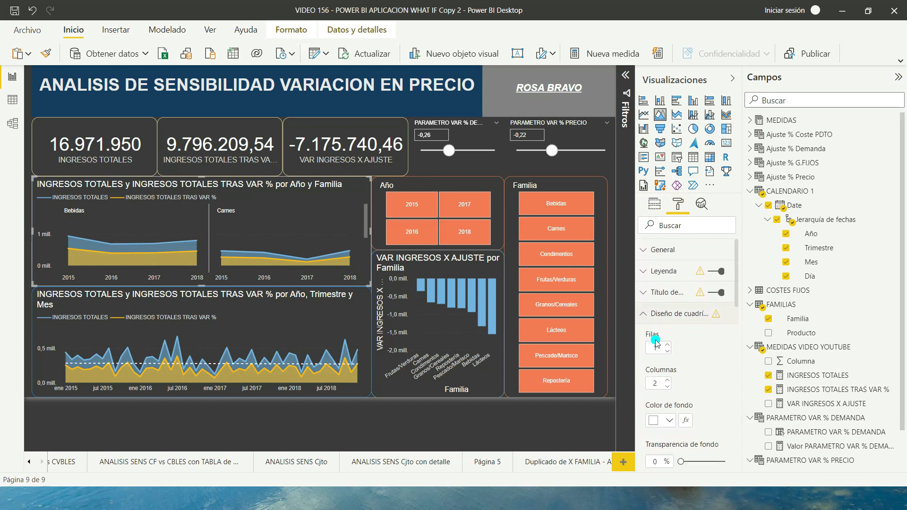
click(667, 380)
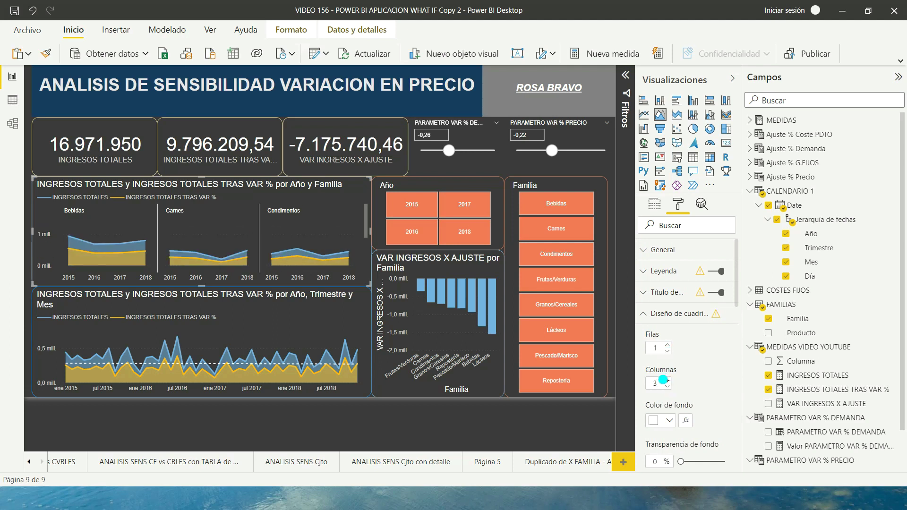
click(667, 387)
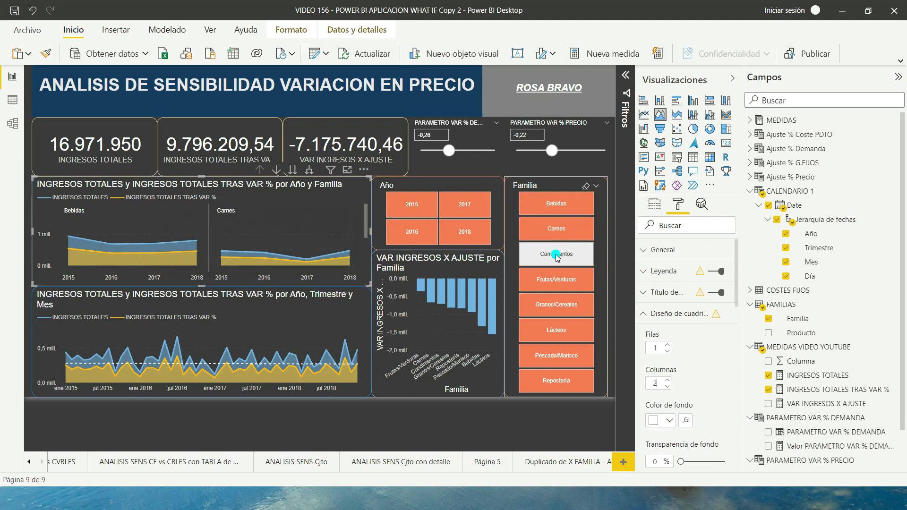
Test the Familia slicer with Granos/Cereales, clear it, and collapse the Visualizations pane.
ctrl+click(567, 304)
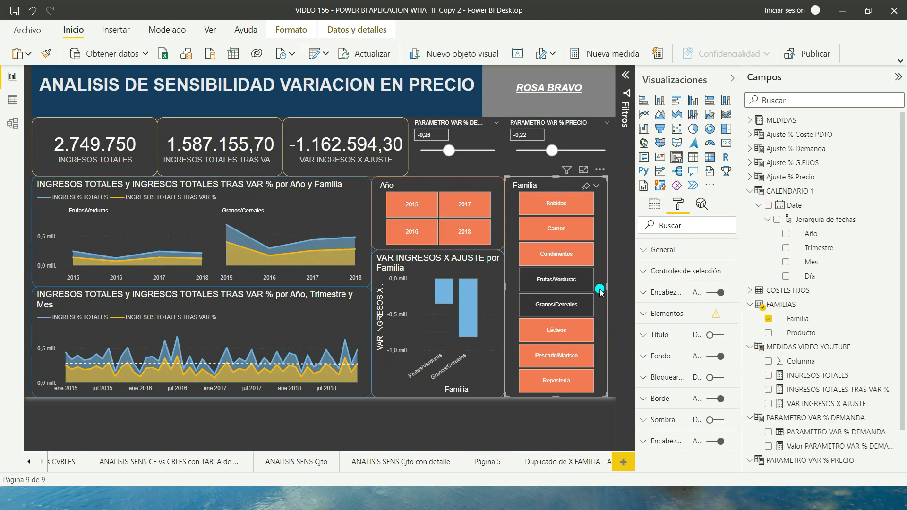
mouse_move(556, 287)
click(586, 186)
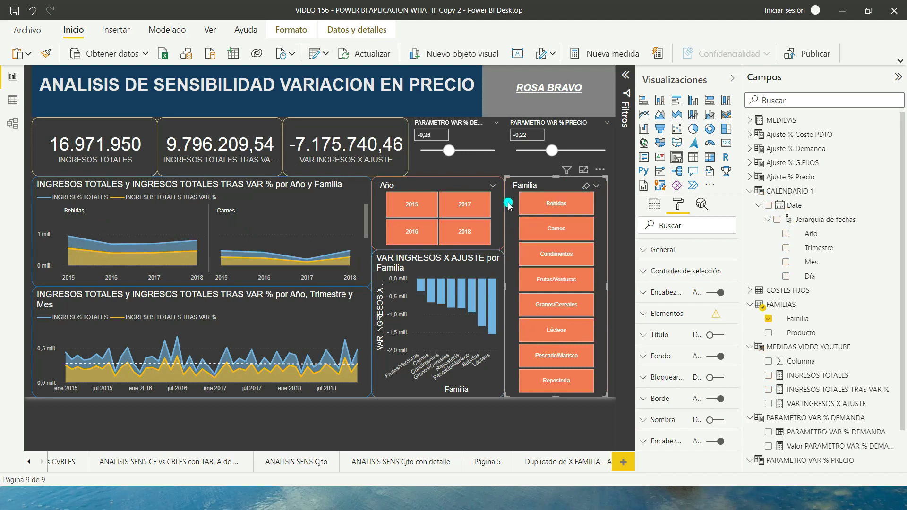
click(732, 79)
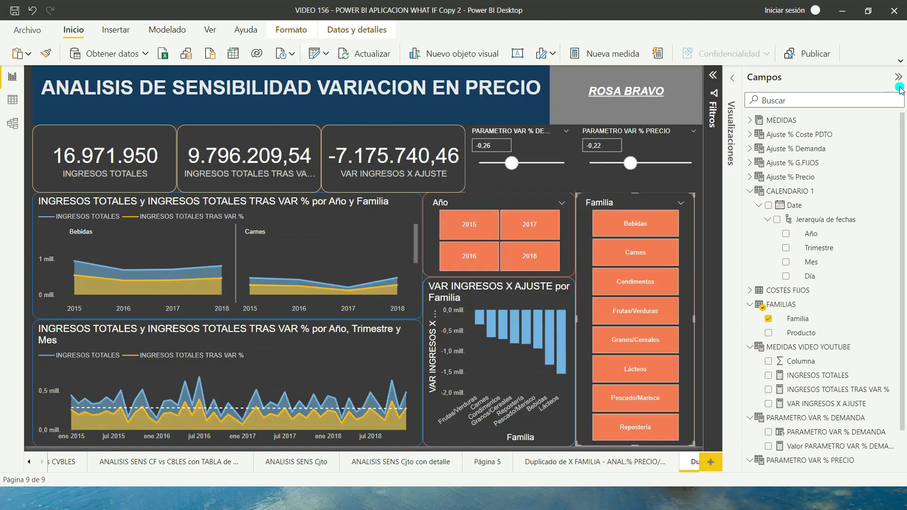
Collapse the Fields pane and clear both the demand and price parameter slicers.
click(898, 77)
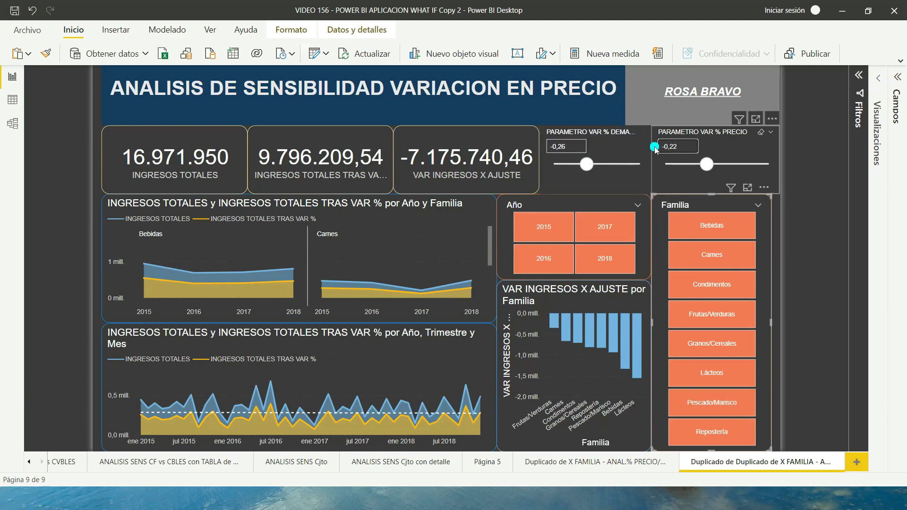
click(675, 146)
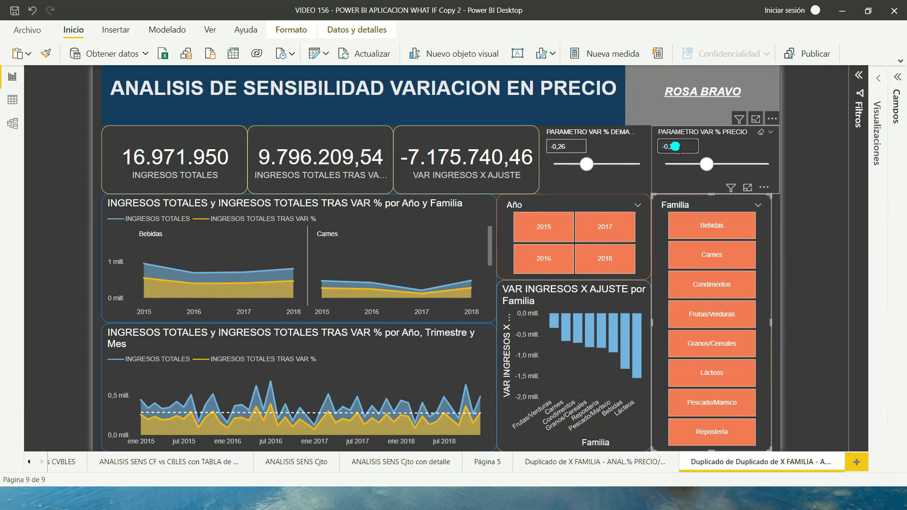
click(610, 148)
click(631, 131)
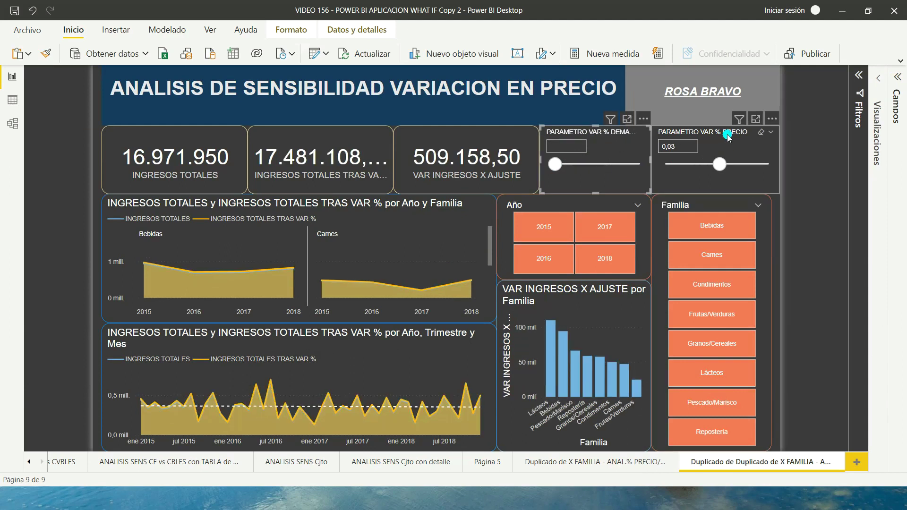
click(760, 131)
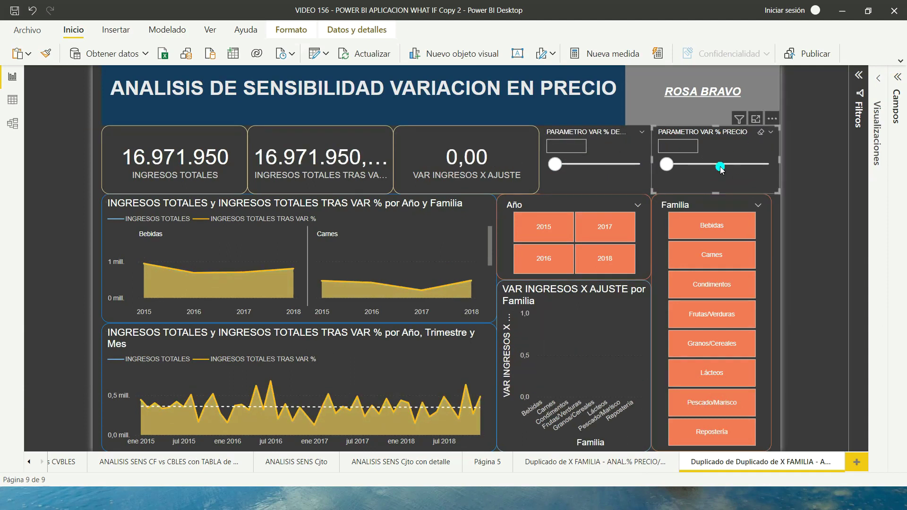
Enter a 0,04 price variation and a 0,1 demand variation, then adjust the demand slider.
click(686, 146)
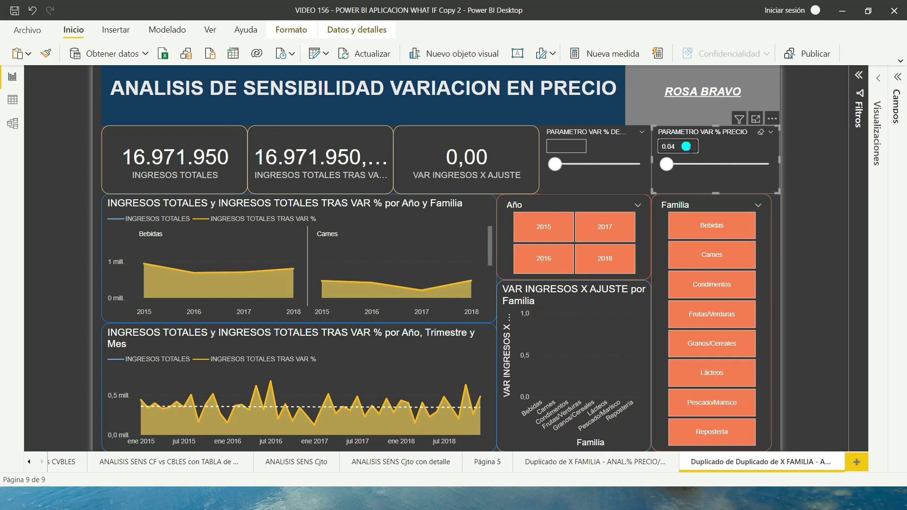
key(Return)
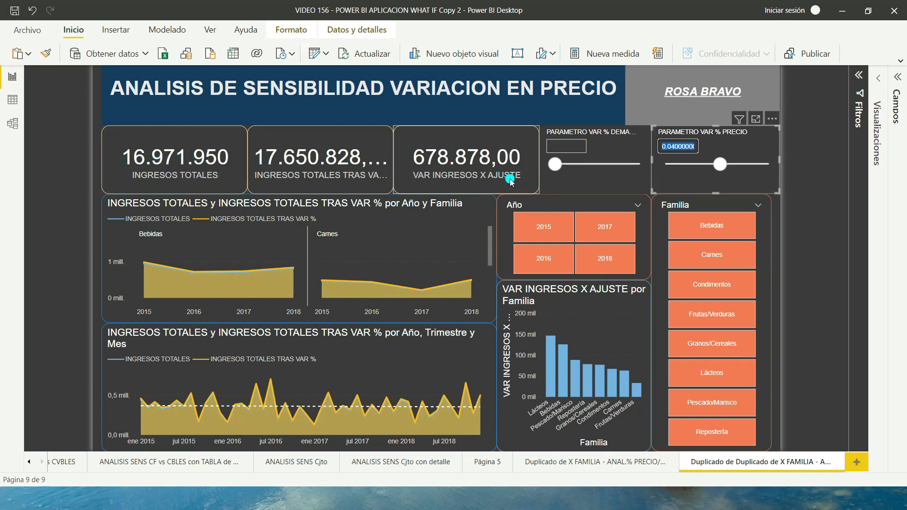
click(555, 146)
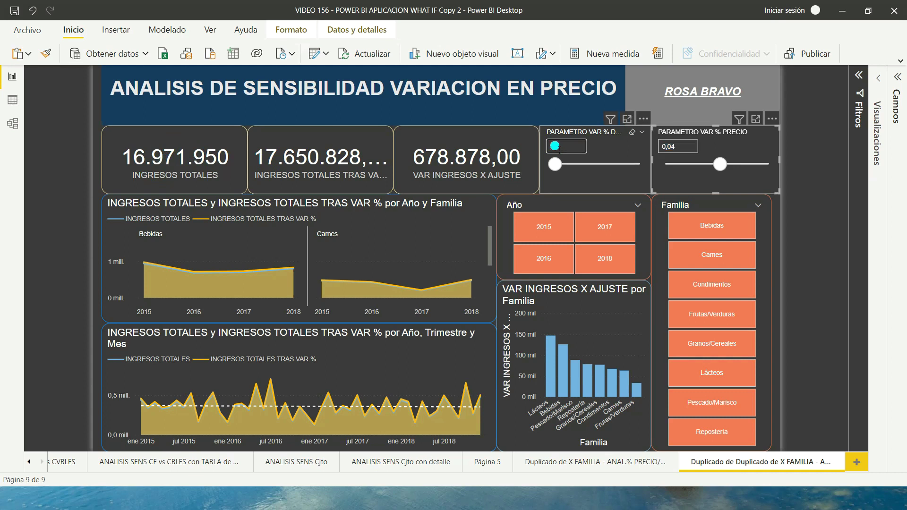
text(0,1)
key(Return)
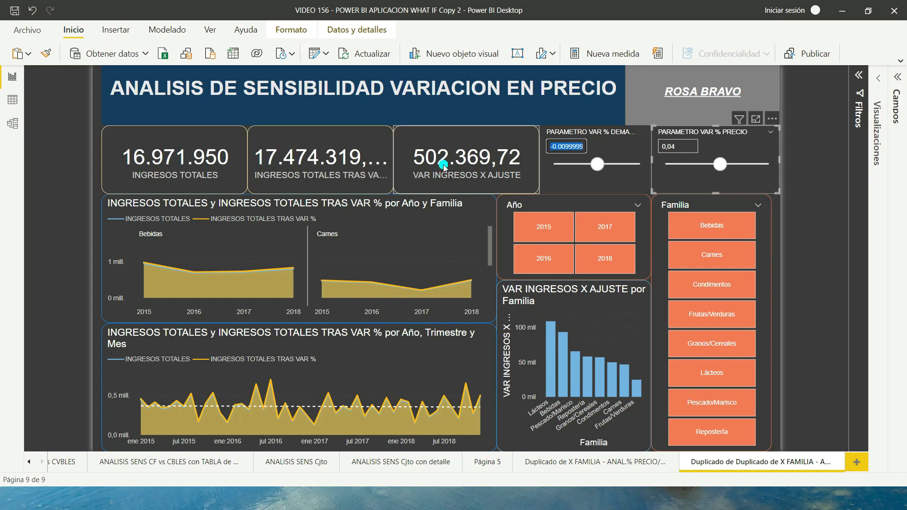
click(527, 150)
mouse_move(544, 149)
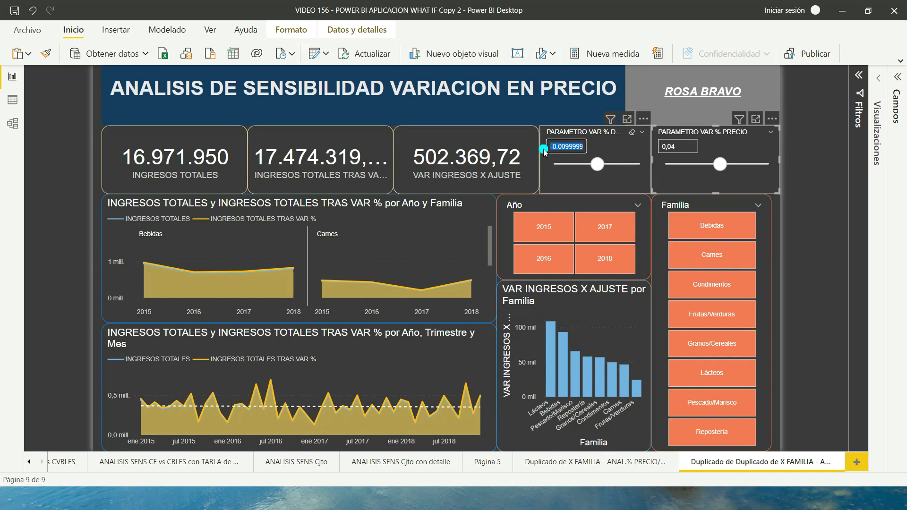
click(615, 165)
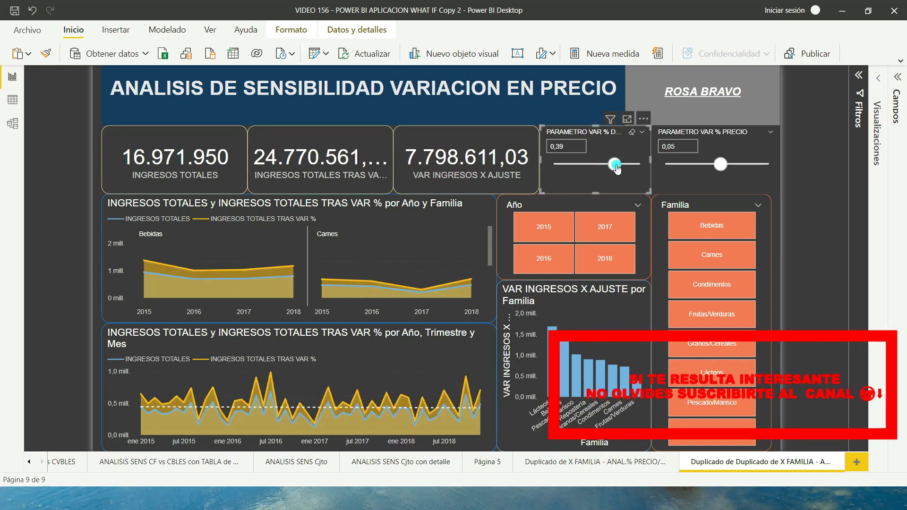
Filter the Año slicer to the years 2015 through 2018.
mouse_move(543, 227)
click(549, 224)
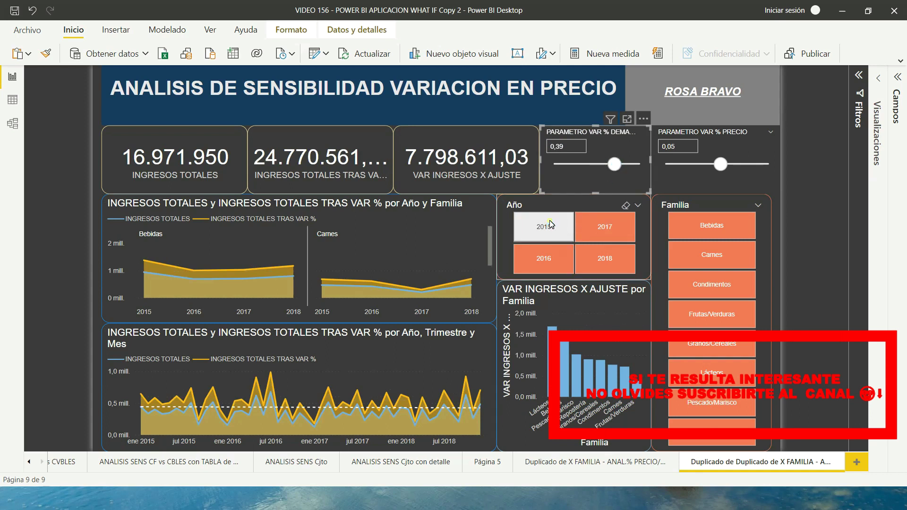
ctrl+click(554, 254)
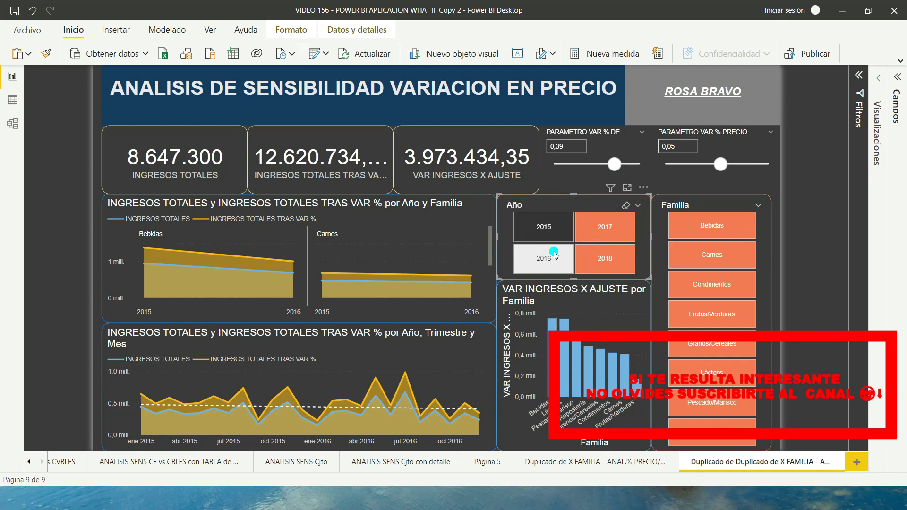
ctrl+click(602, 229)
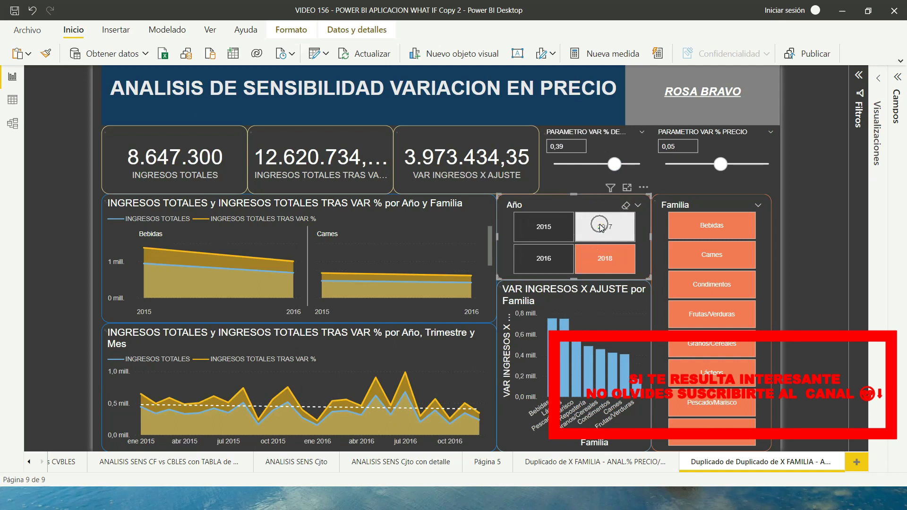
ctrl+click(601, 251)
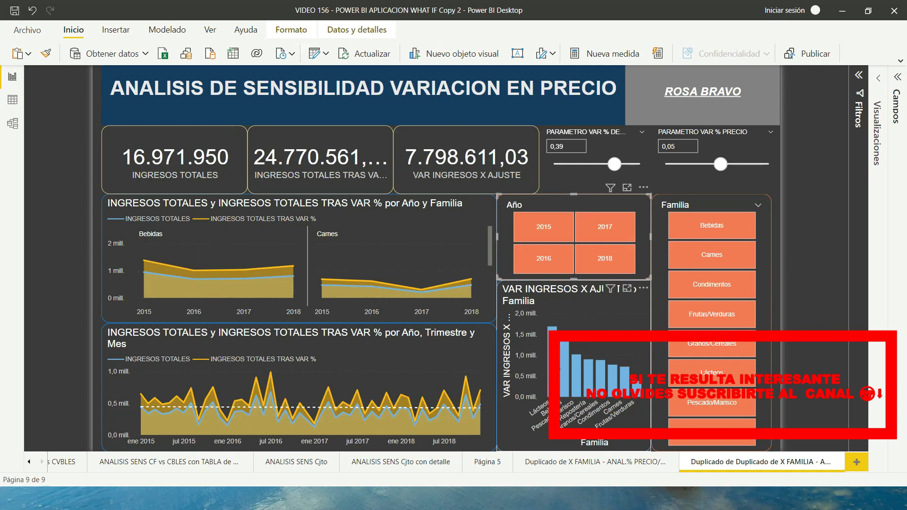
Cross-filter the bar chart by Lácteos, Bebidas, Granos/Cereales and Condimentos, then clear it.
click(552, 364)
ctrl+click(563, 372)
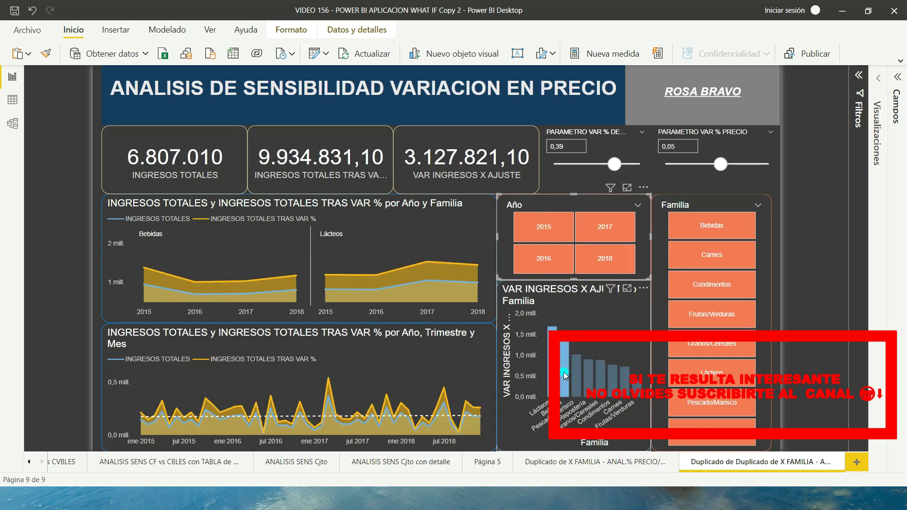
mouse_move(611, 288)
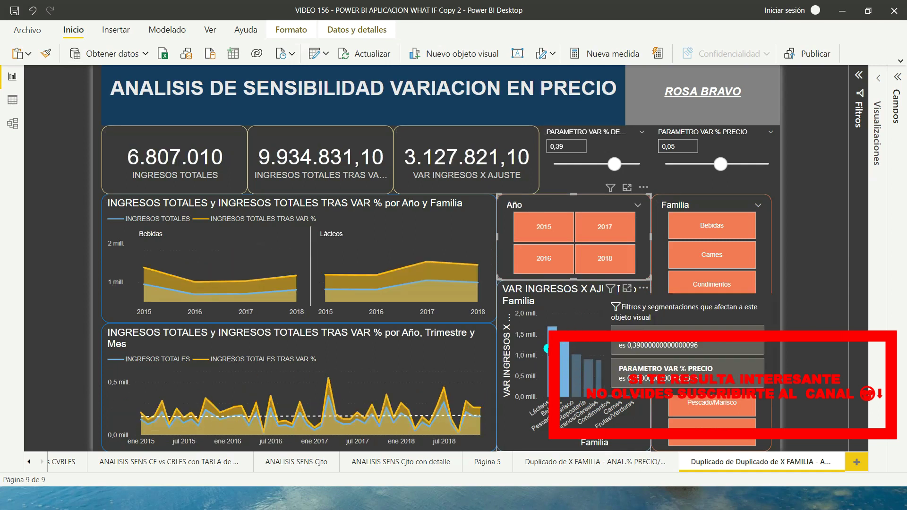
ctrl+click(565, 362)
click(595, 380)
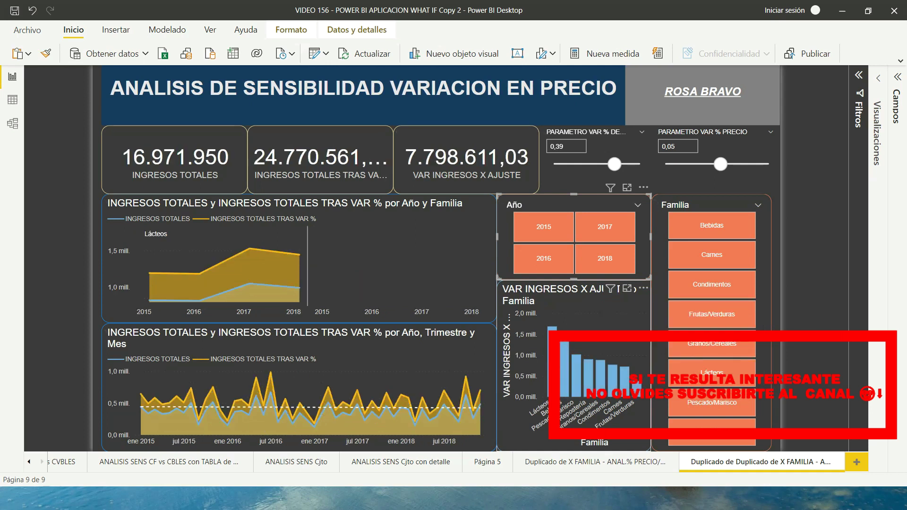
click(601, 382)
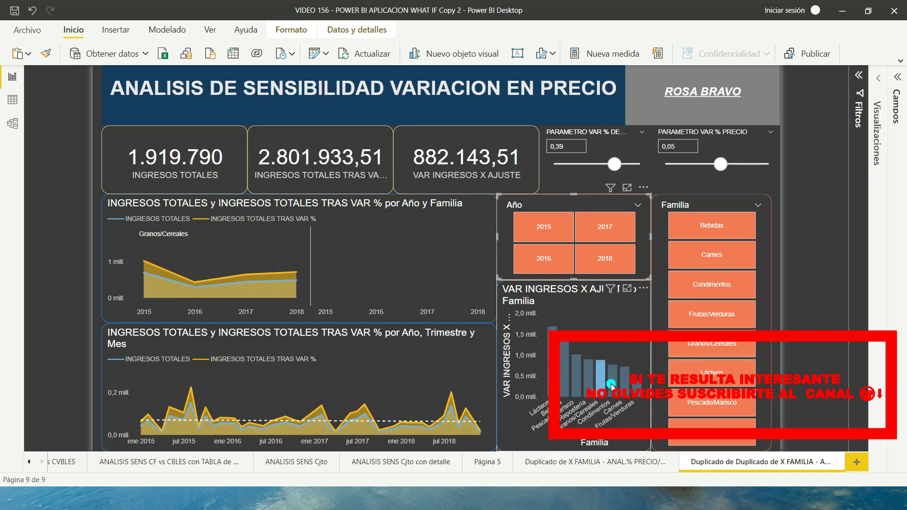
ctrl+click(610, 383)
click(610, 383)
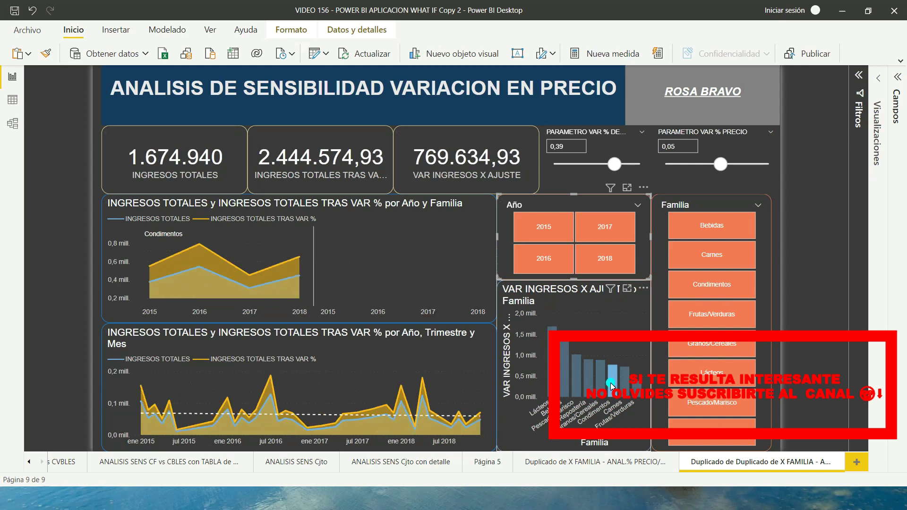
click(611, 382)
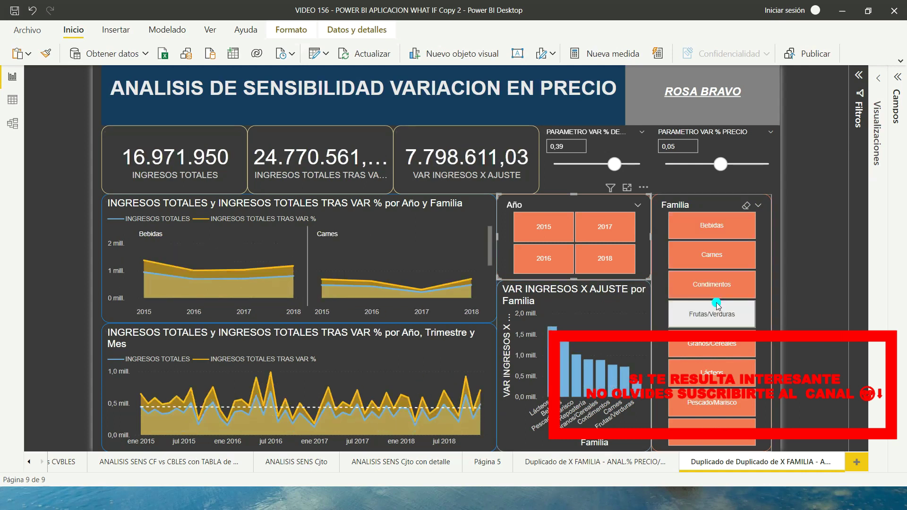
Lower the demand variation to 0,21 and the price variation to 0,02.
drag(613, 164, 606, 164)
mouse_move(721, 163)
mouse_down()
mouse_move(667, 164)
mouse_move(724, 165)
mouse_up()
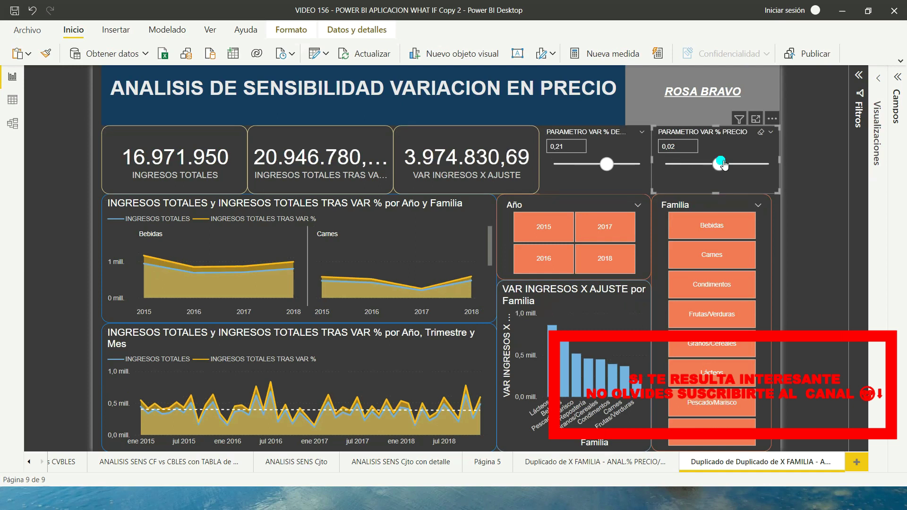
click(595, 156)
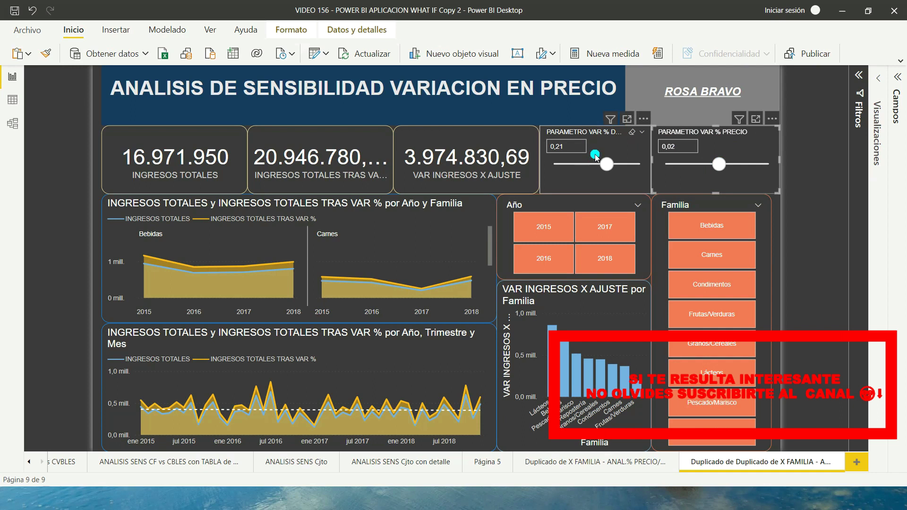